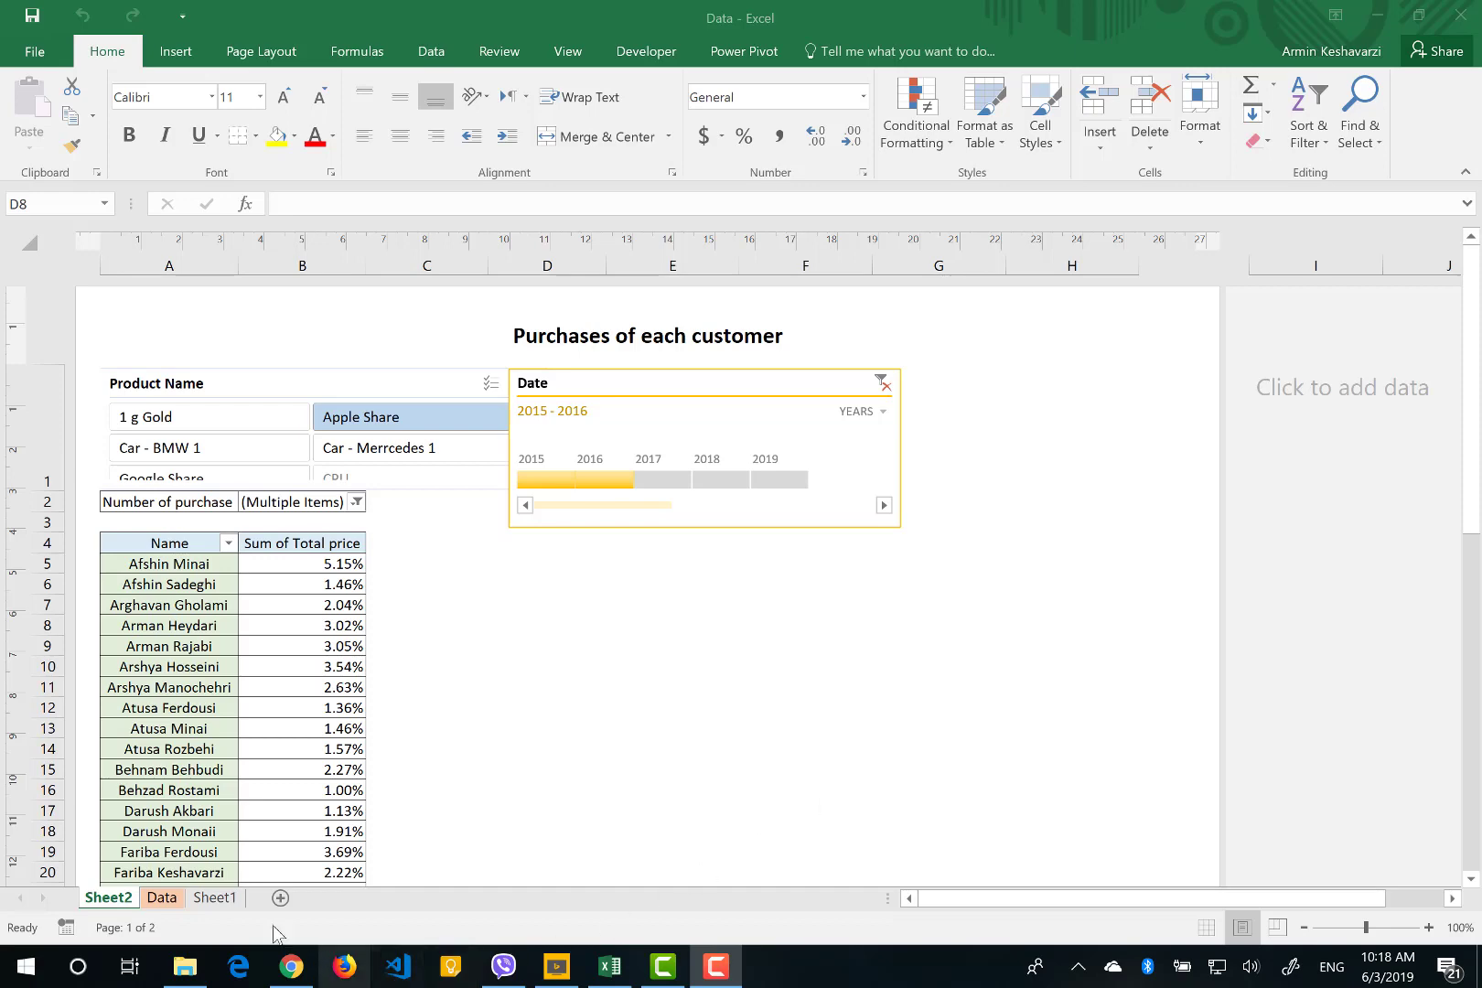
- Insert a PivotChart based on the SalesData table of the Data sheet, placed on a new worksheet
click(161, 899)
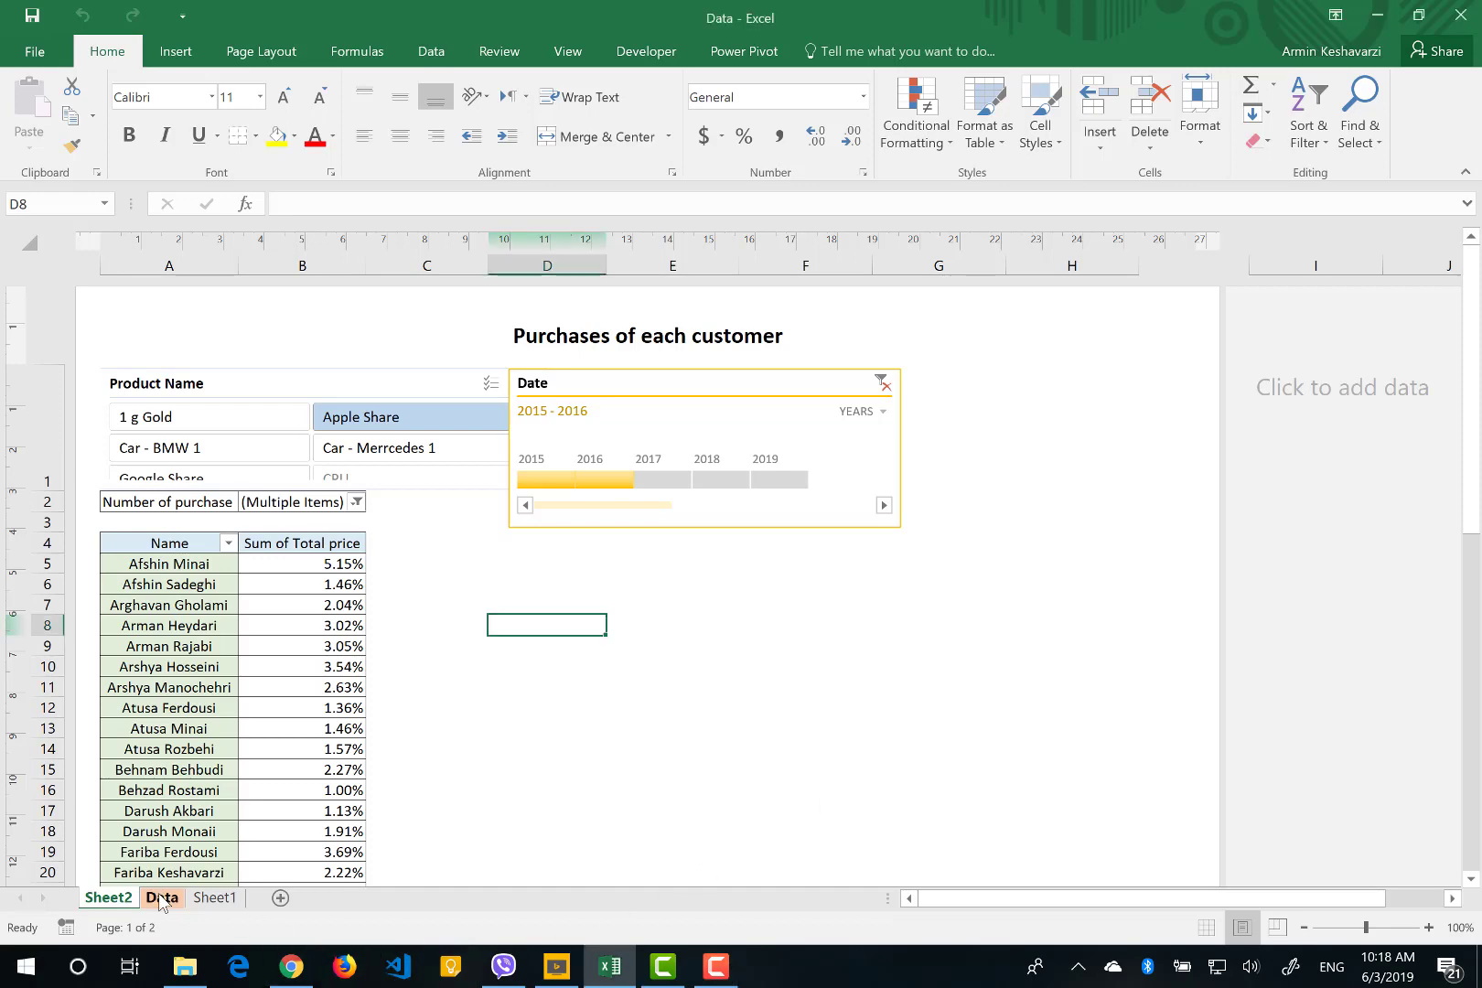
click(161, 899)
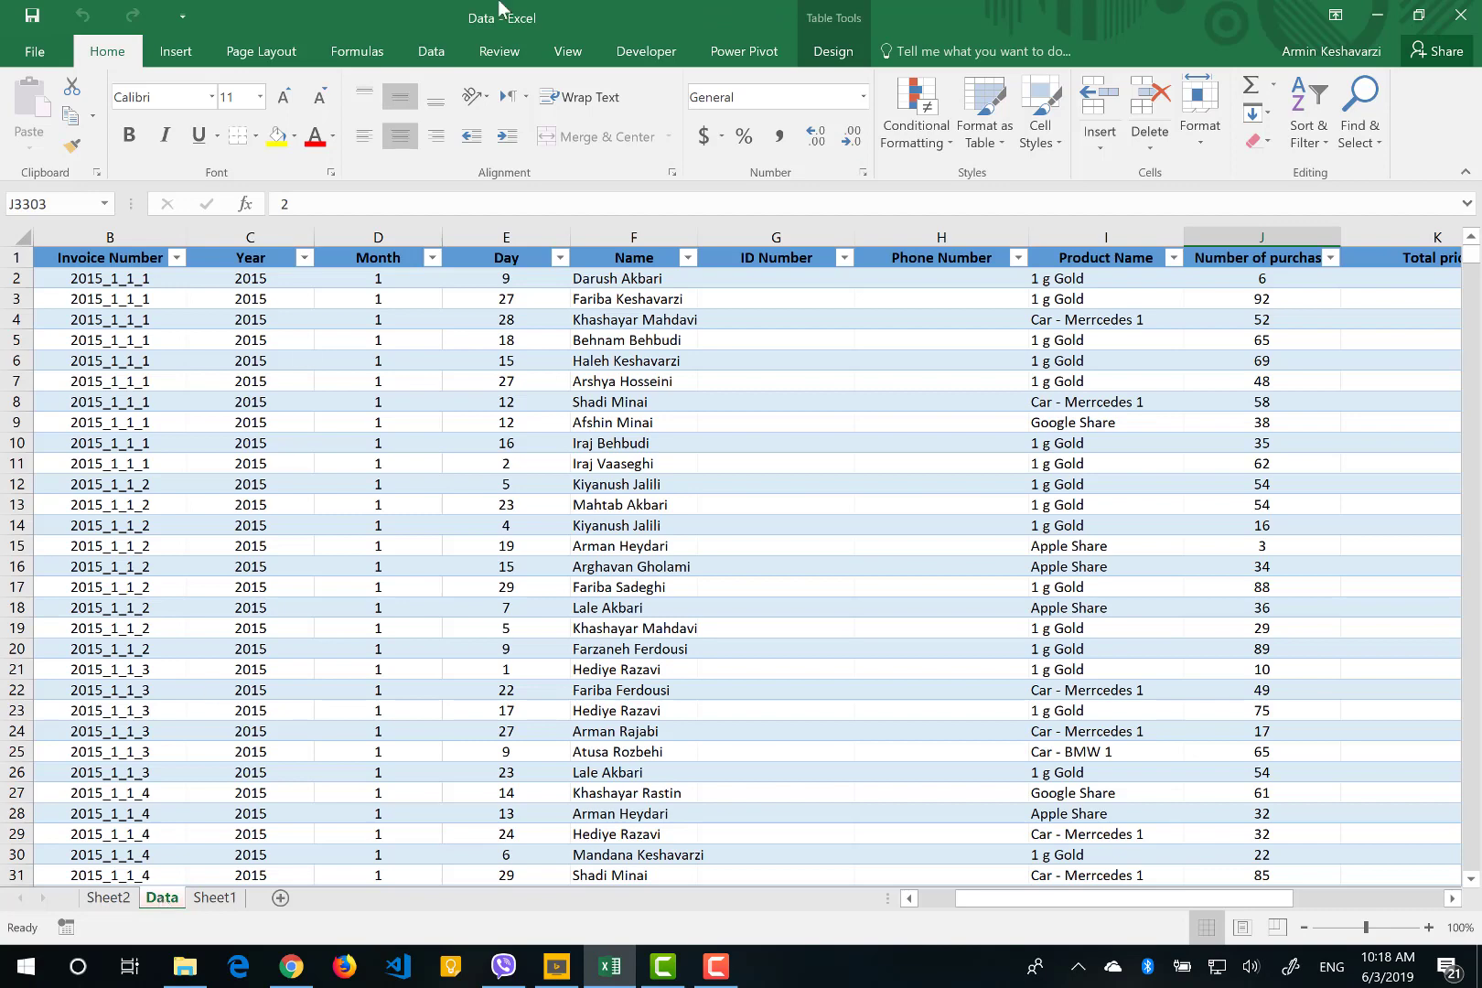
click(95, 262)
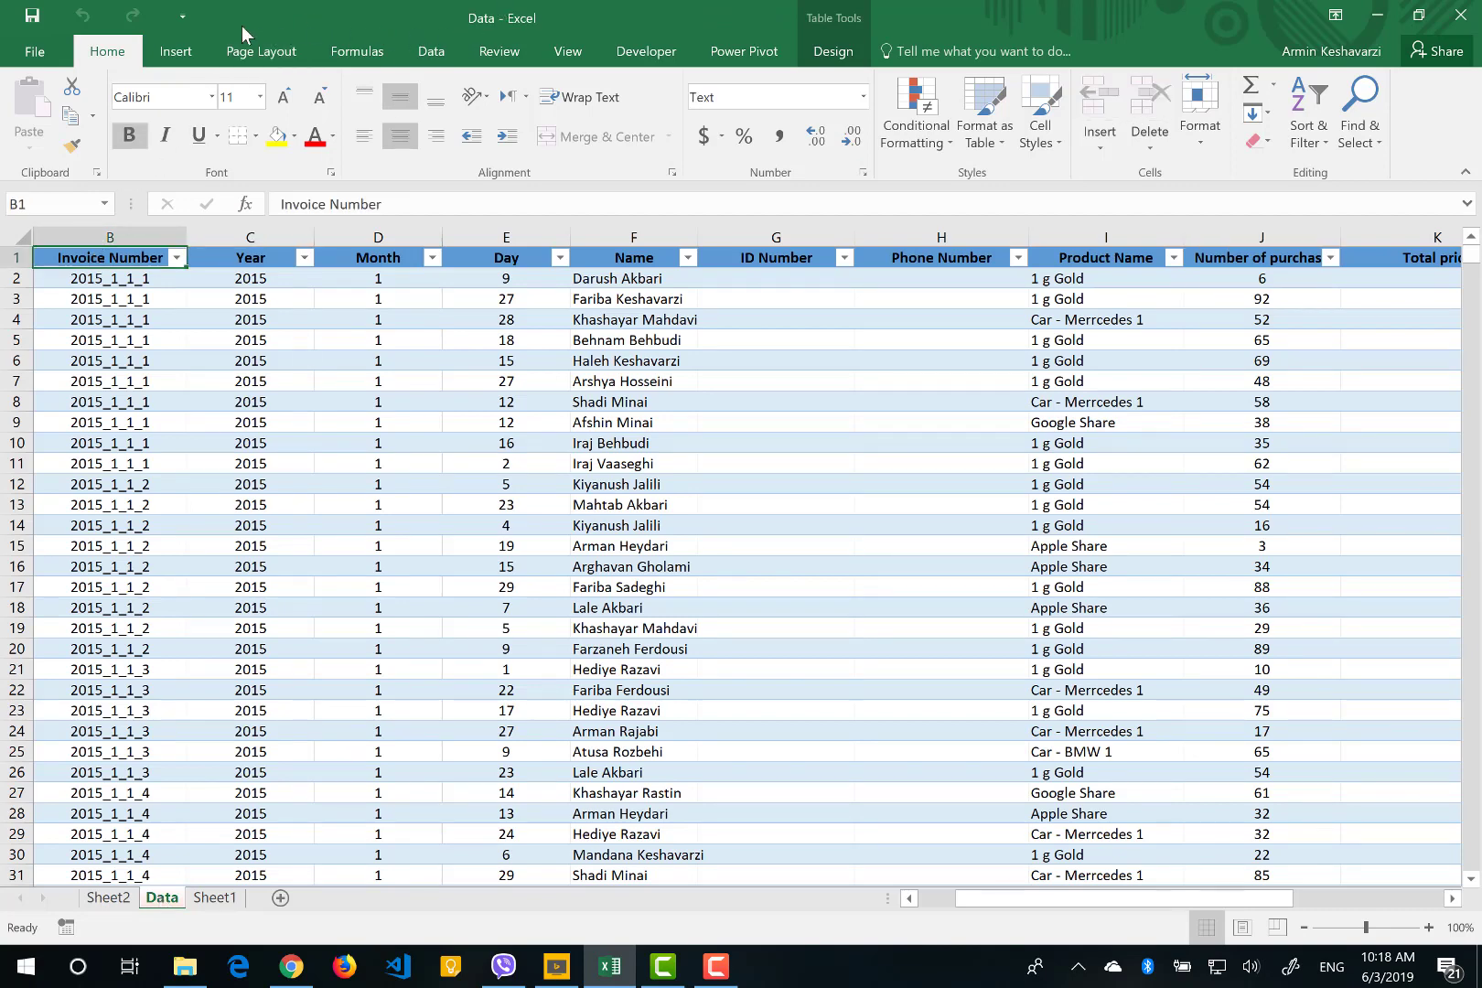
click(185, 48)
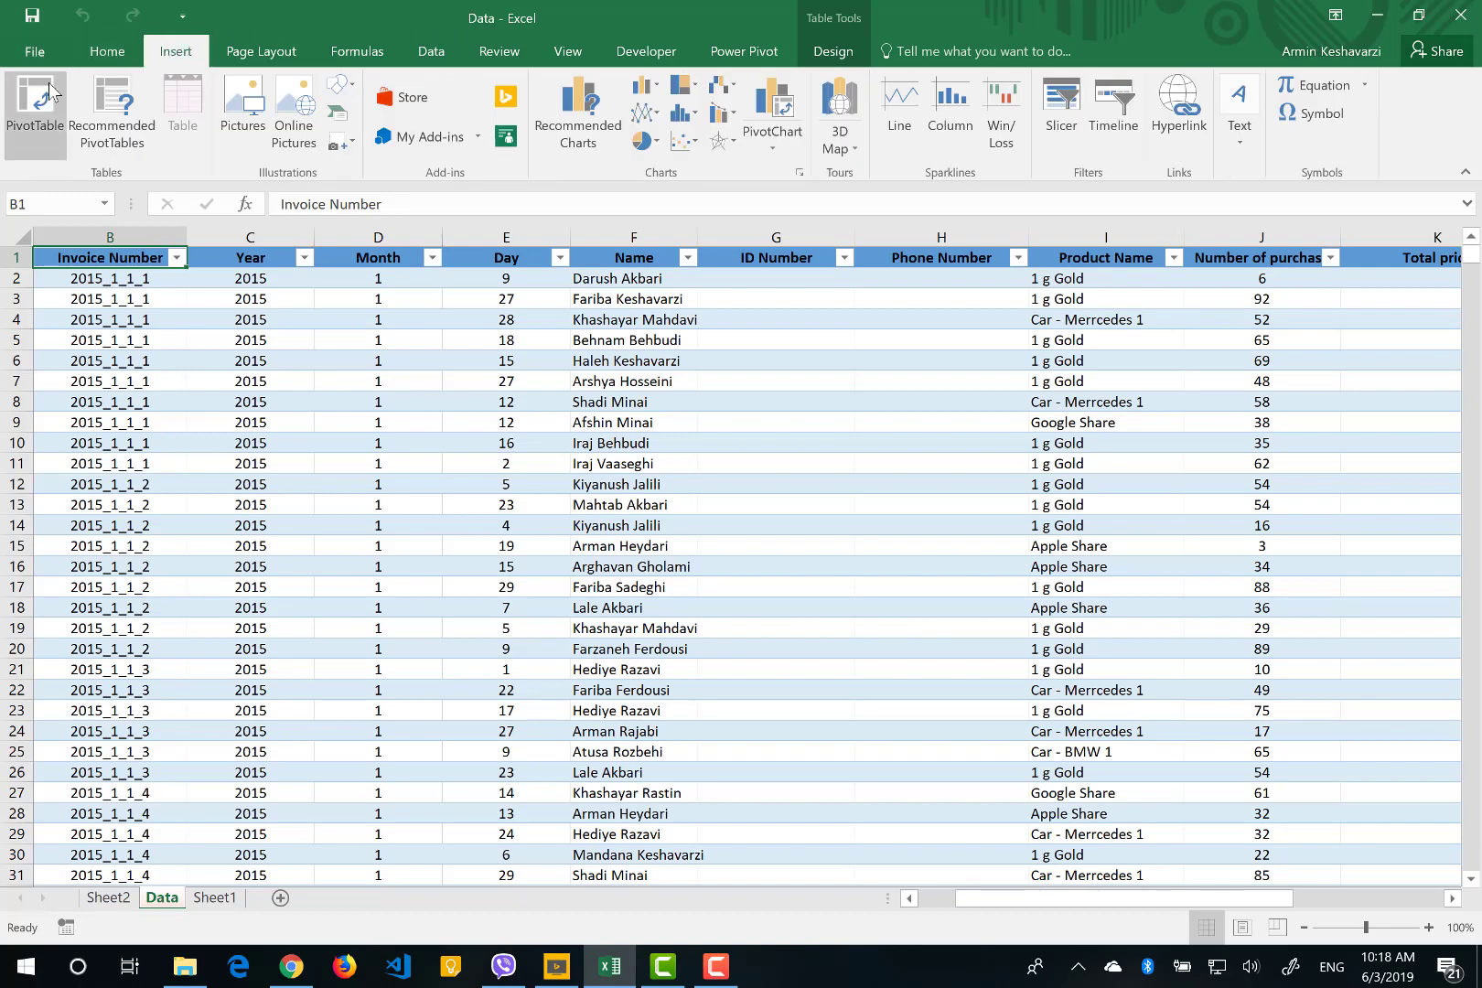
click(778, 100)
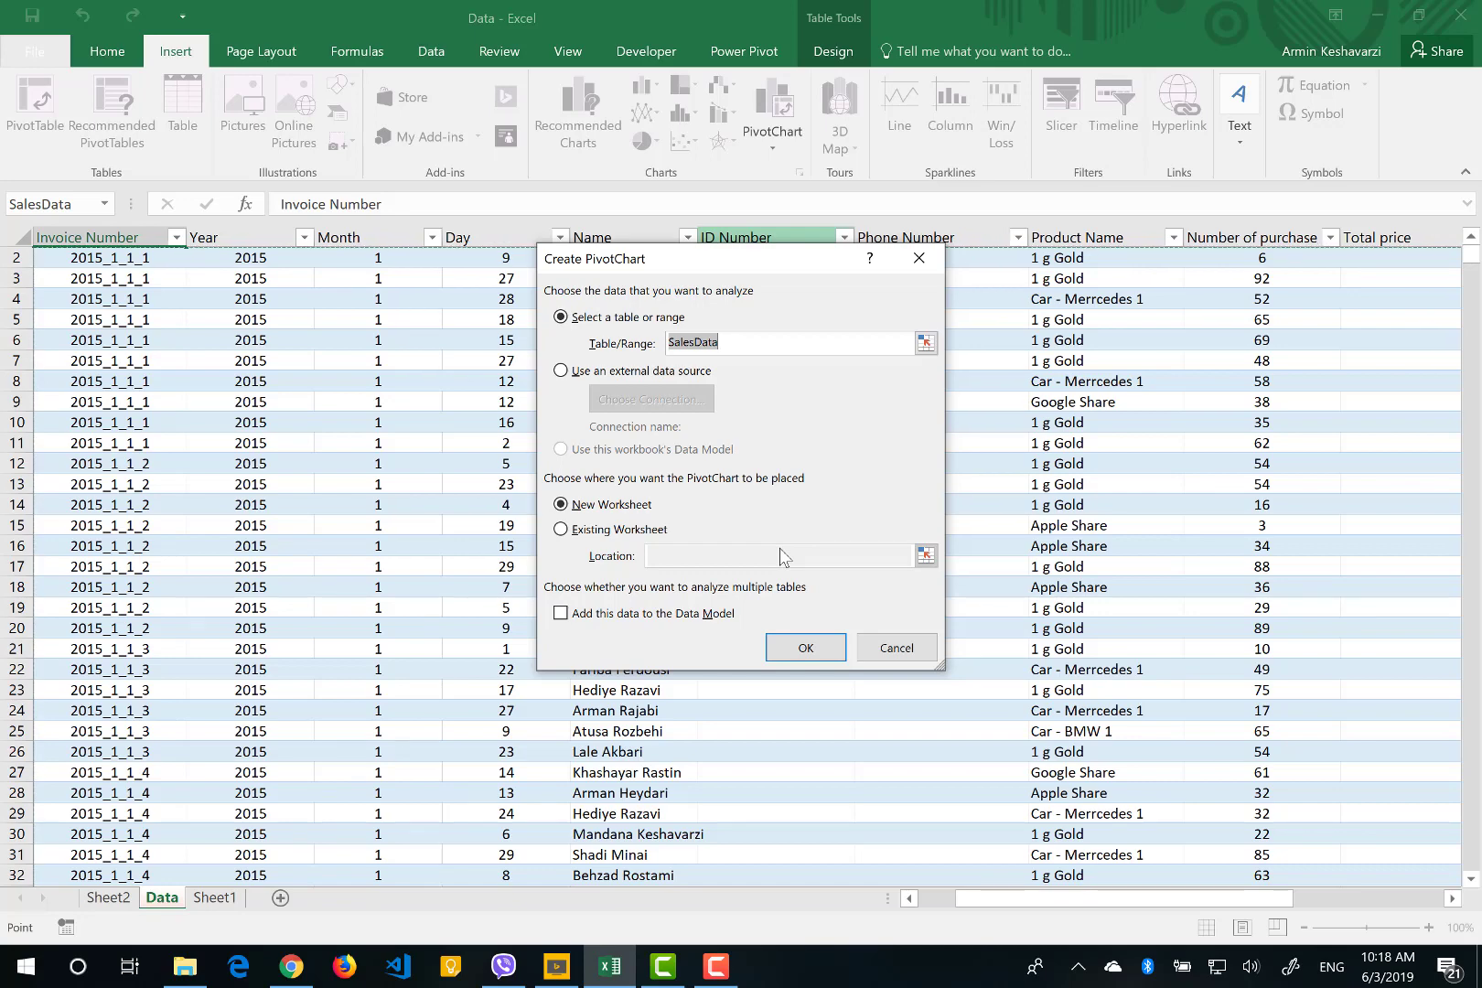
click(806, 647)
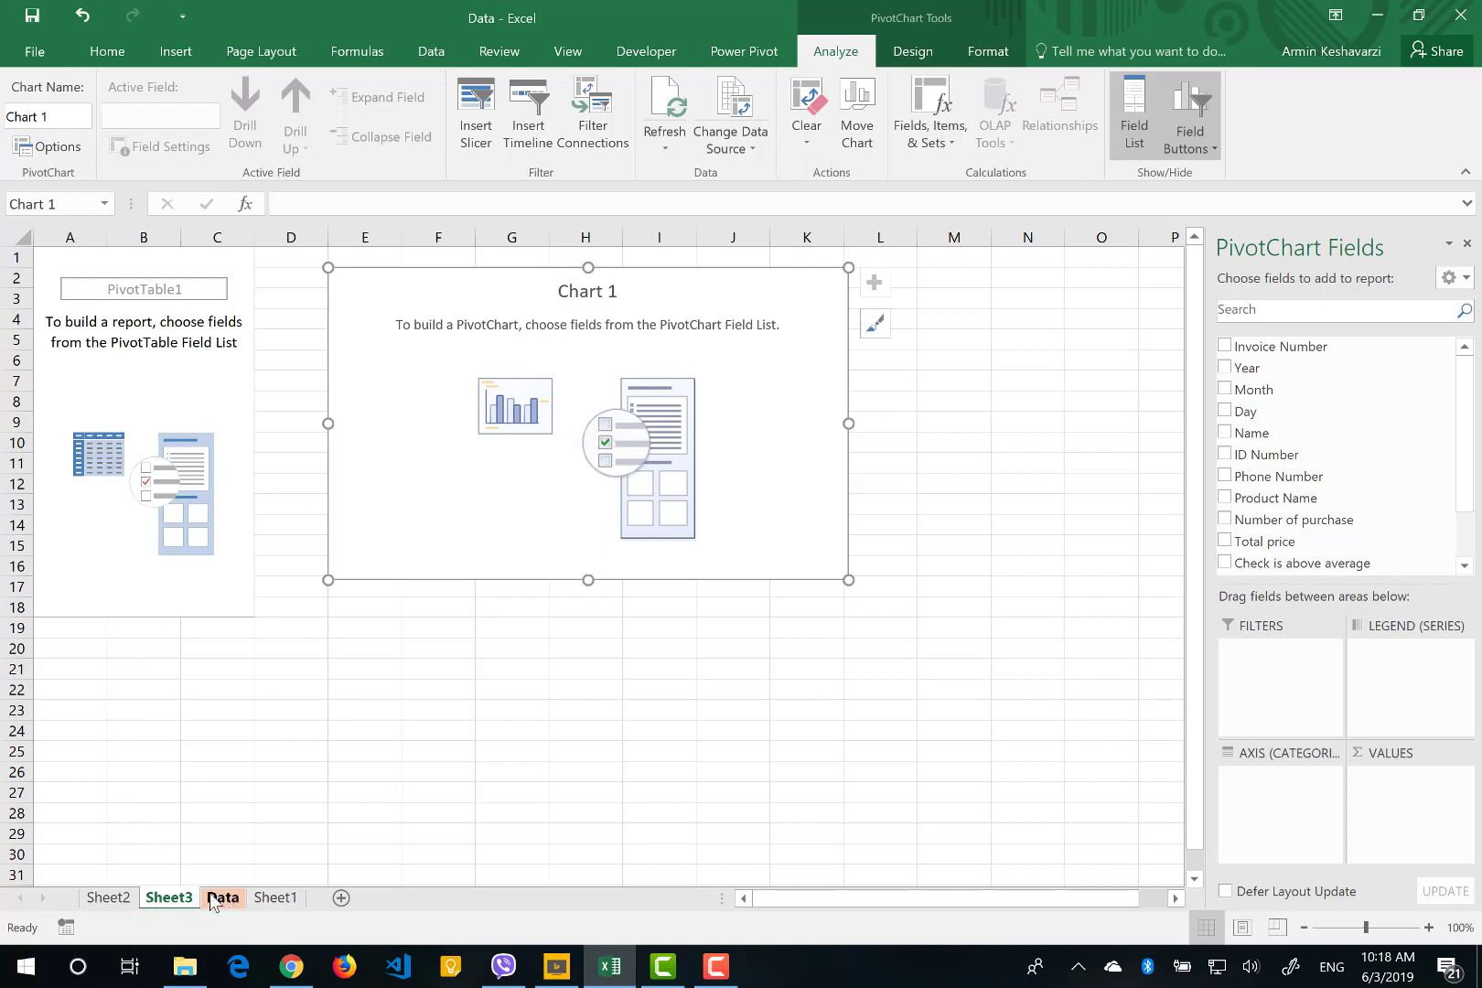
- Insert a pie PivotChart from the customer pivot table on Sheet2 and place it just below the Date timeline
click(108, 897)
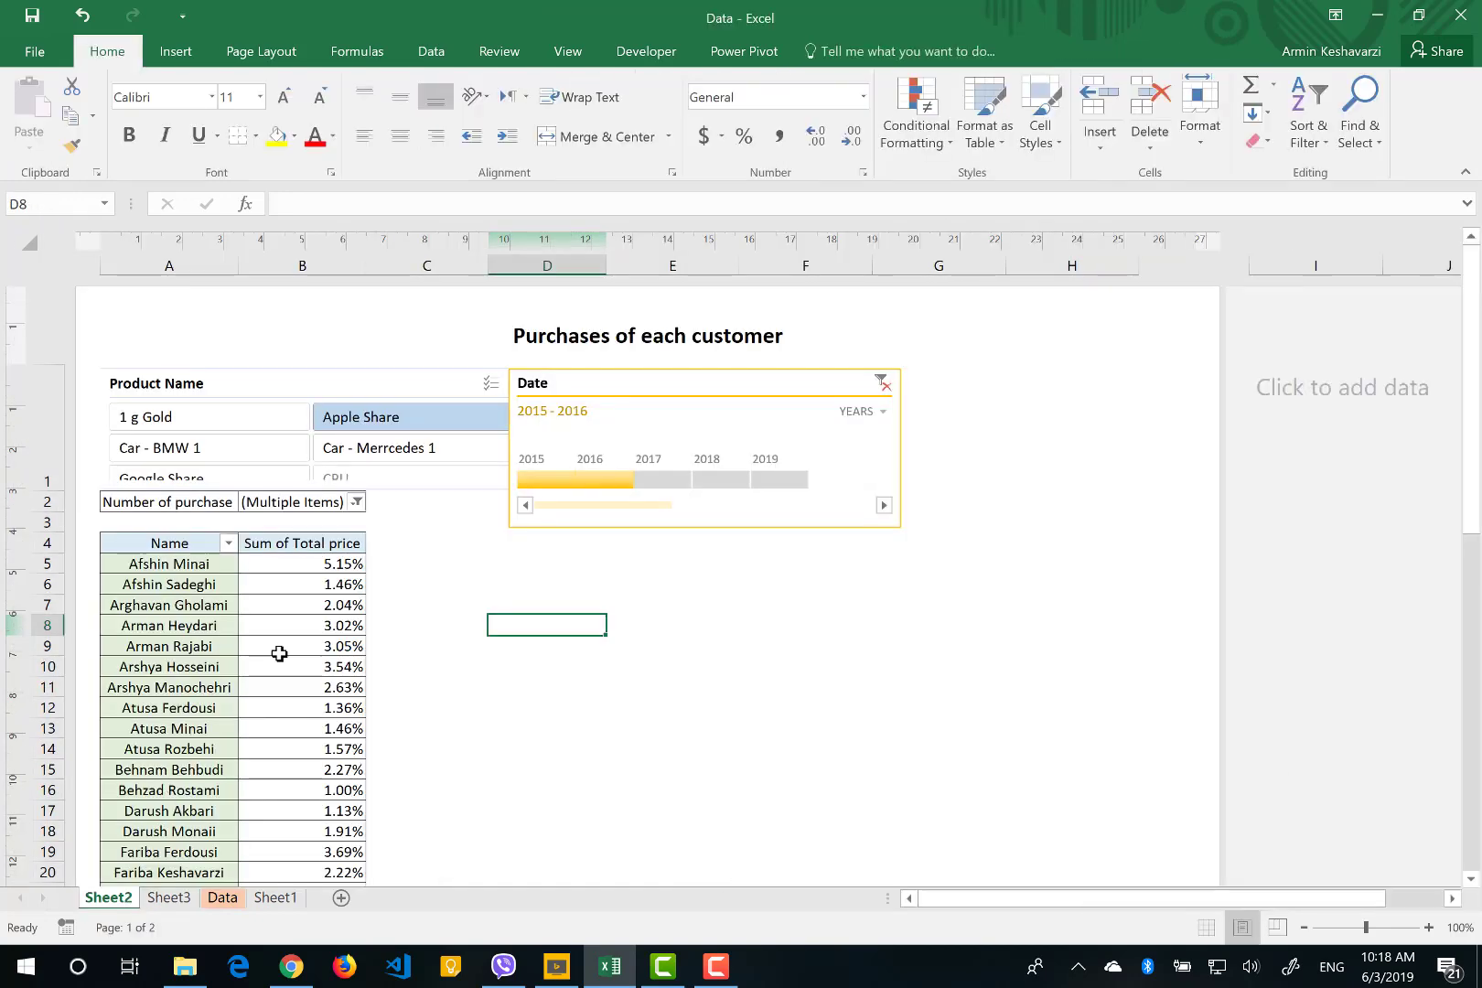
click(342, 605)
mouse_move(342, 604)
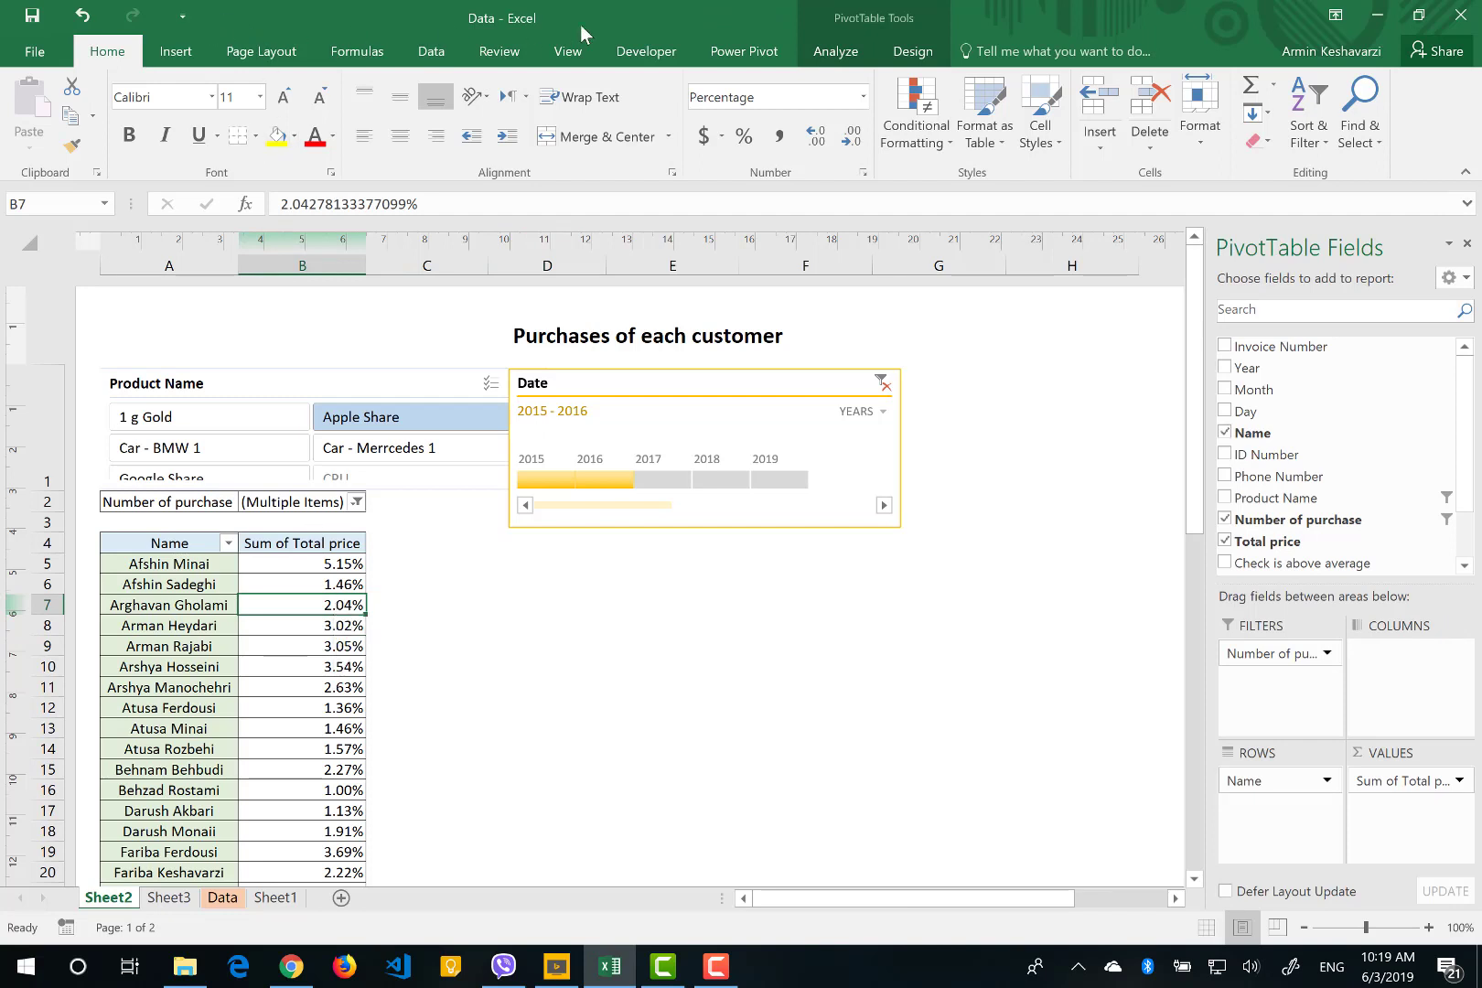
click(864, 63)
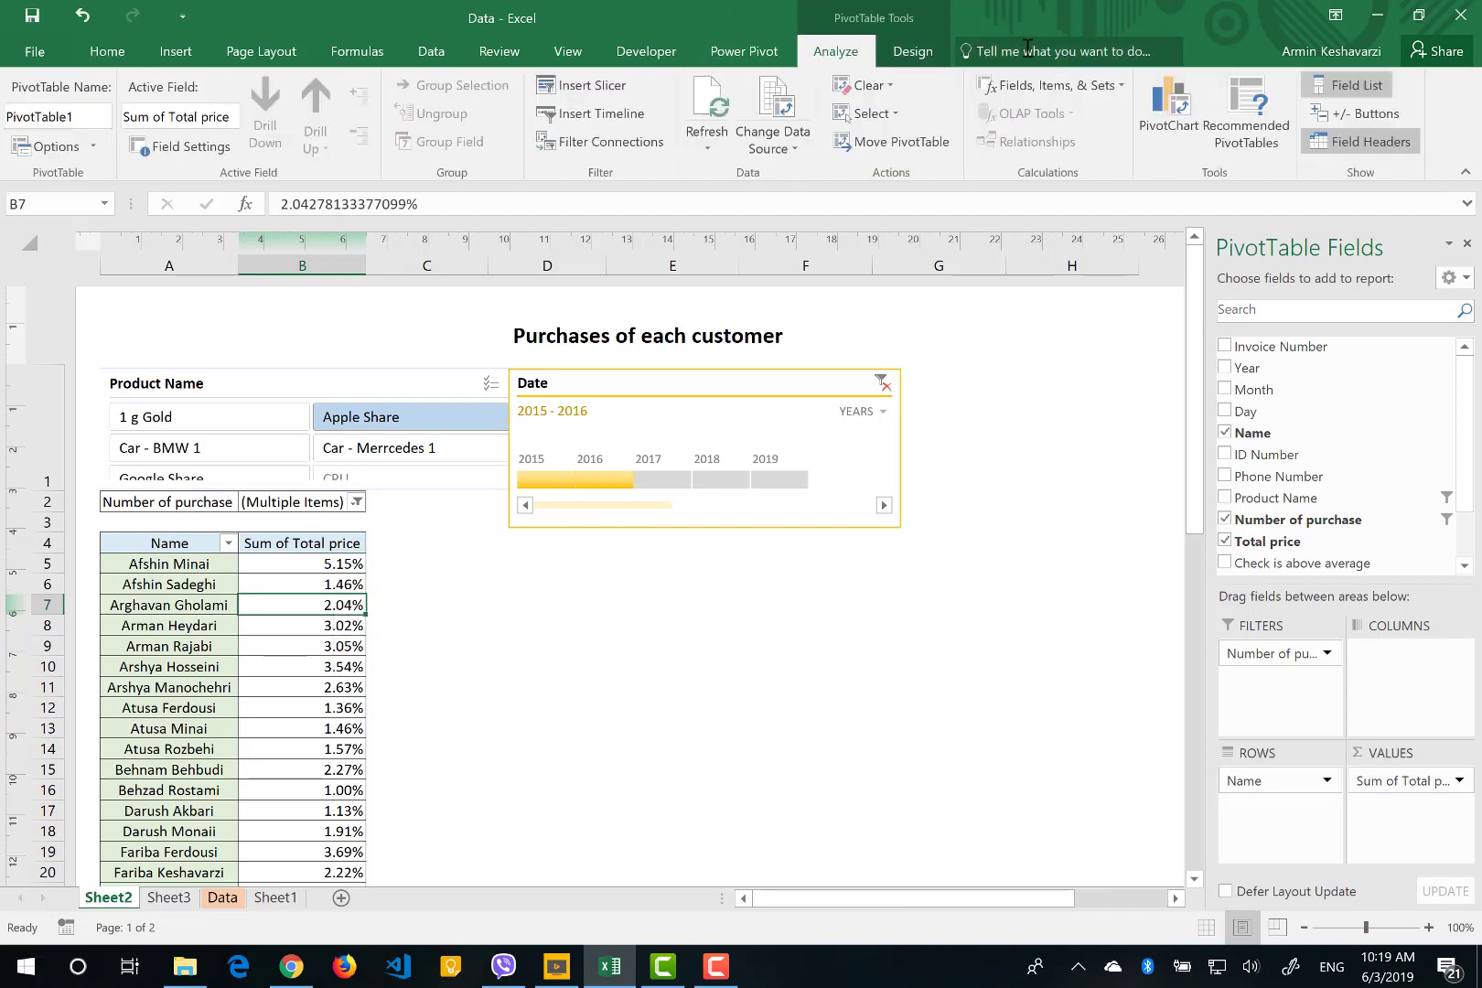
click(1164, 127)
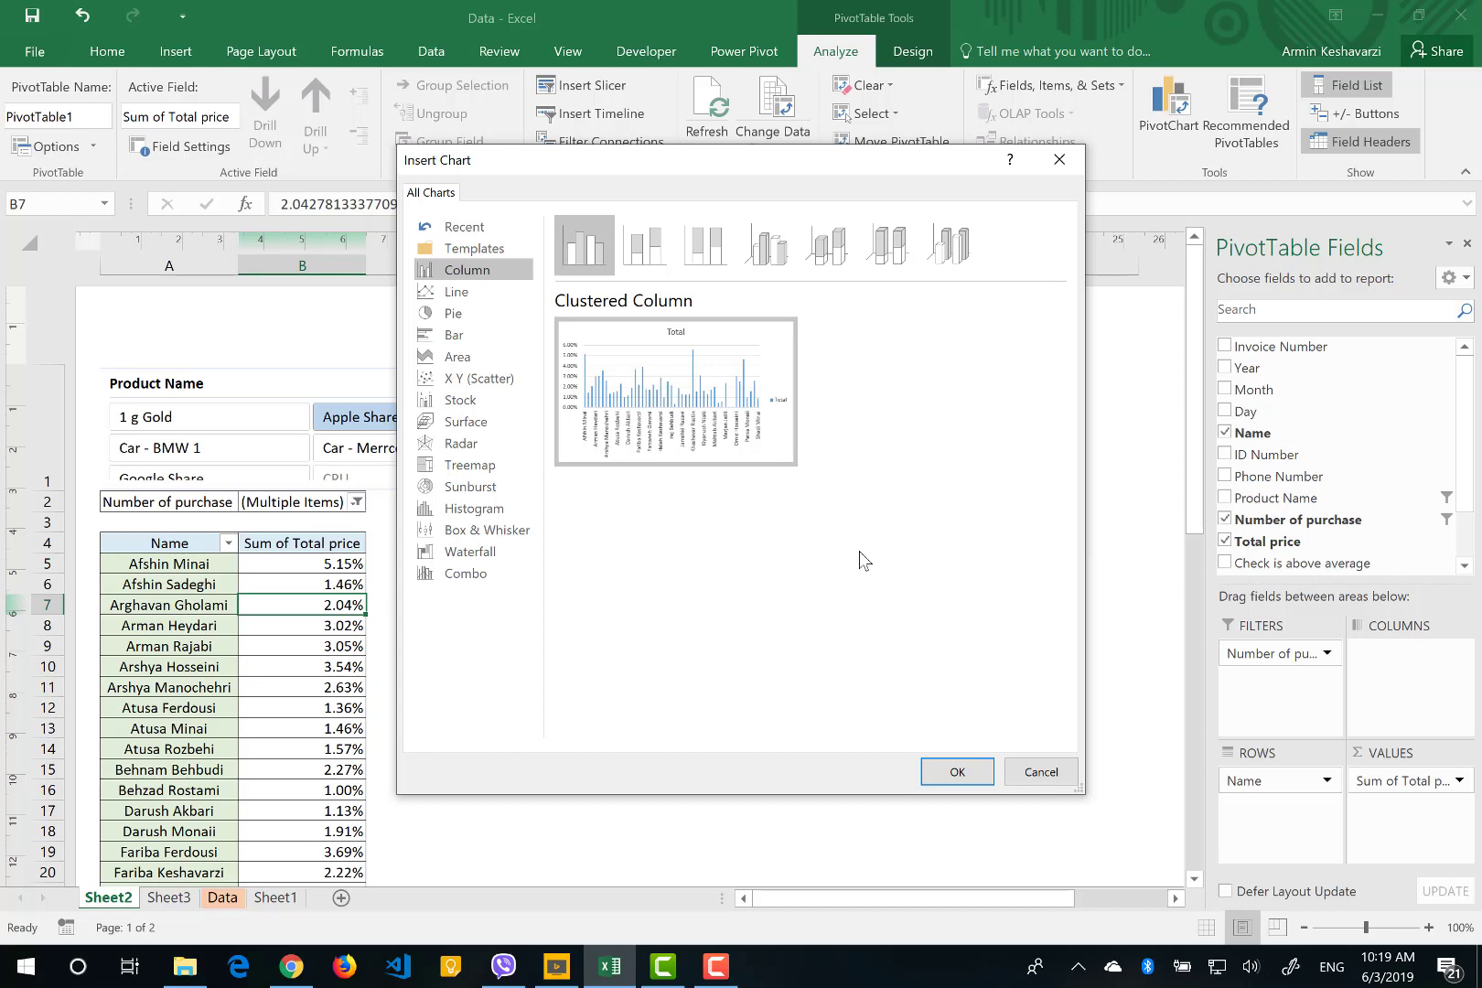
click(456, 321)
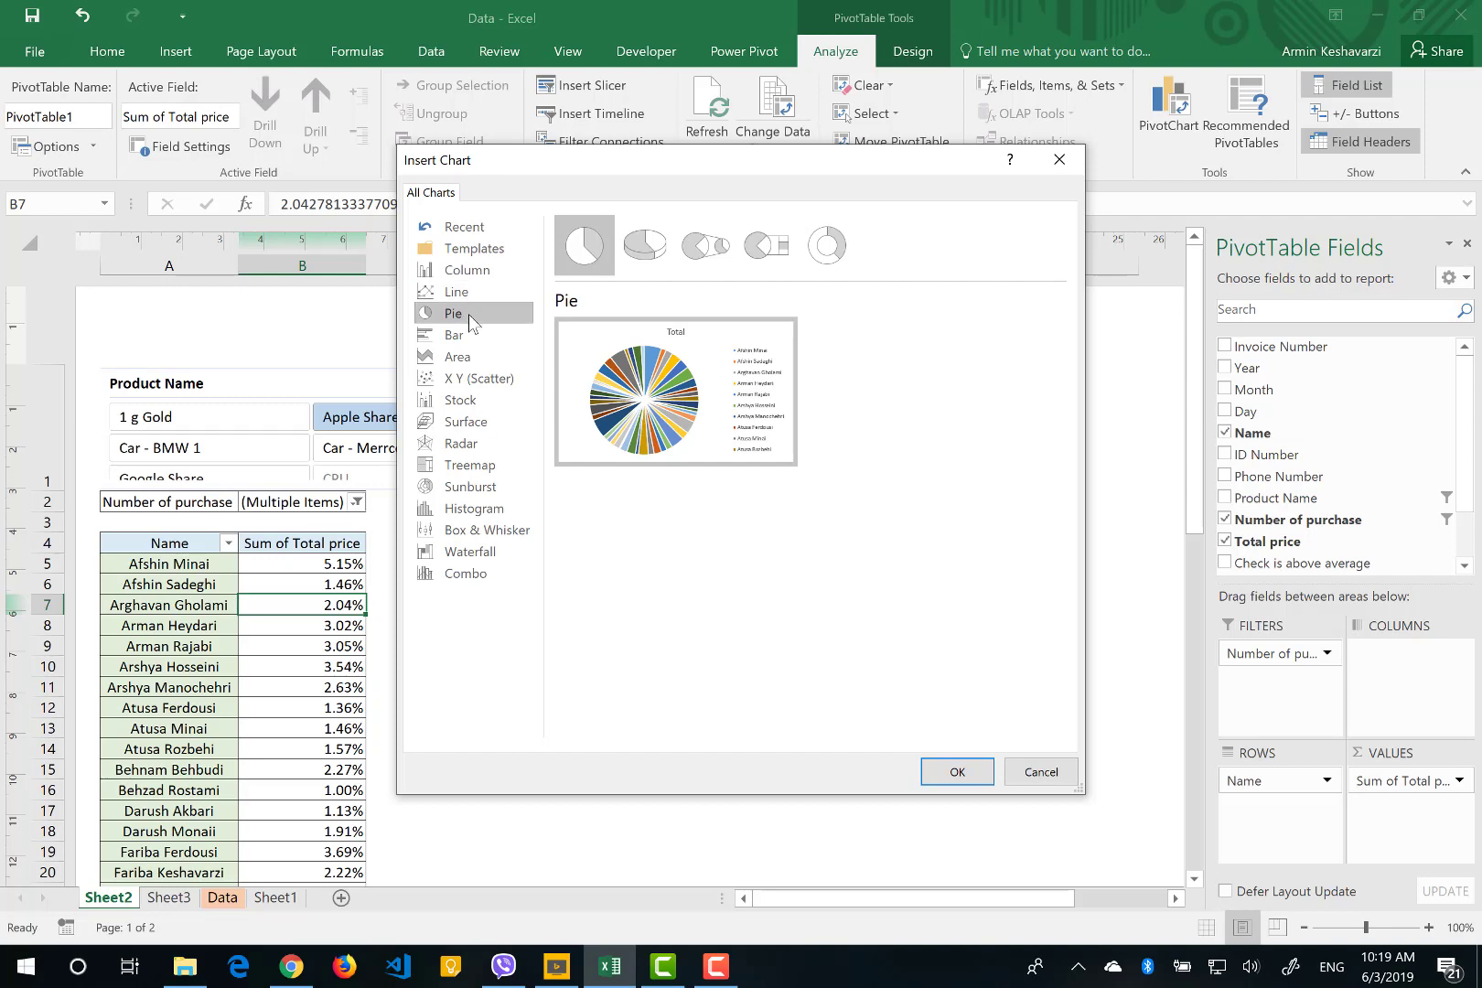
click(955, 772)
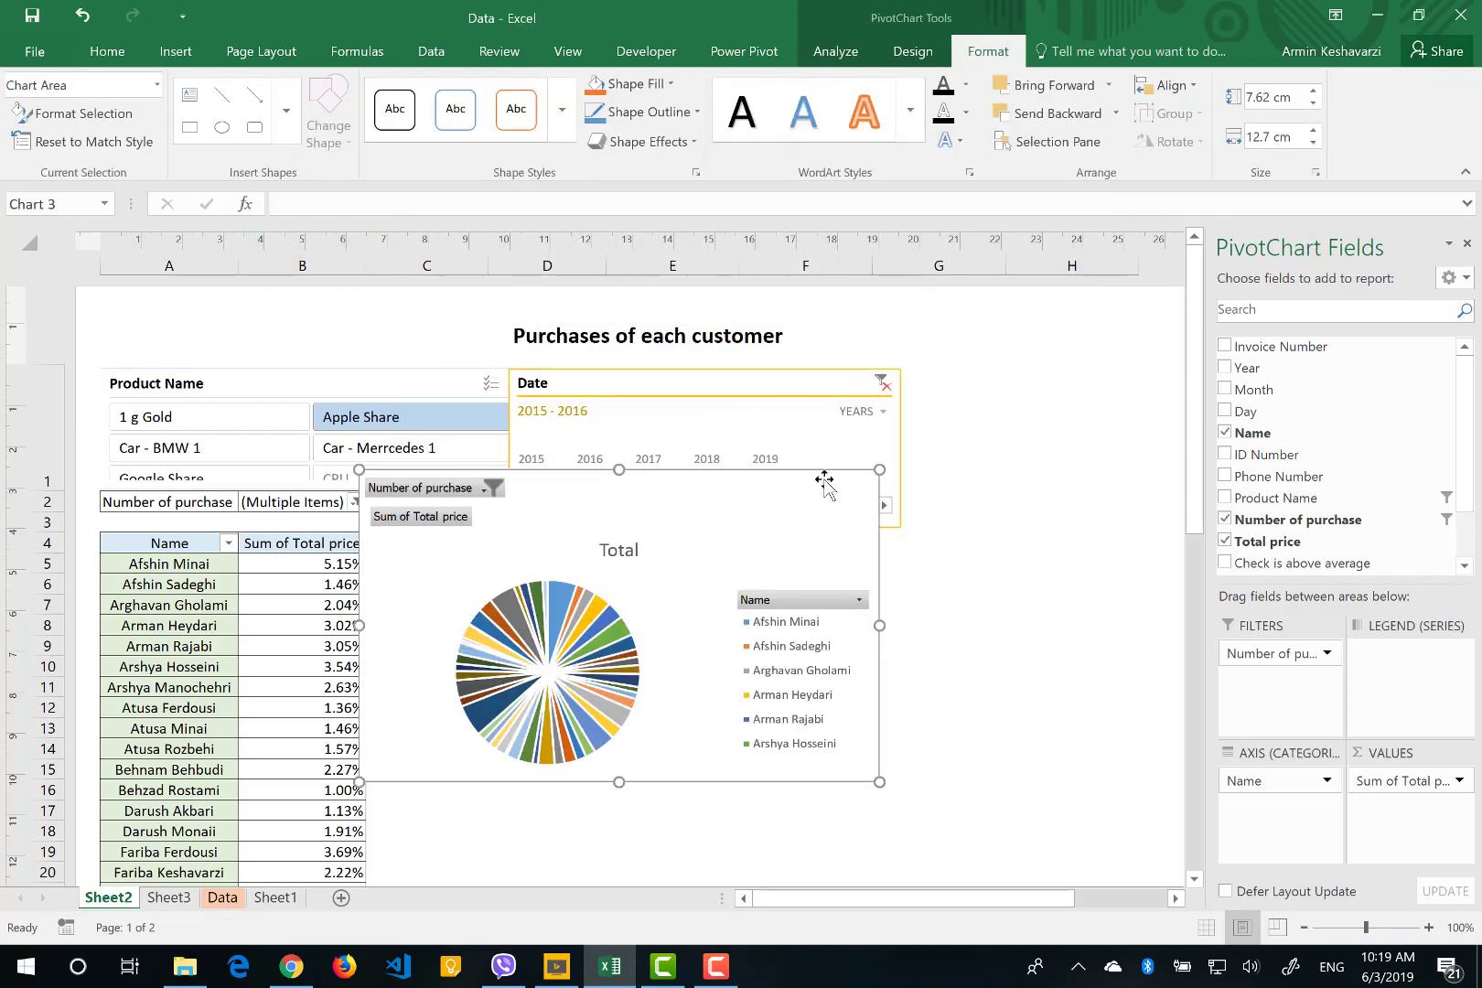
drag(824, 483, 859, 549)
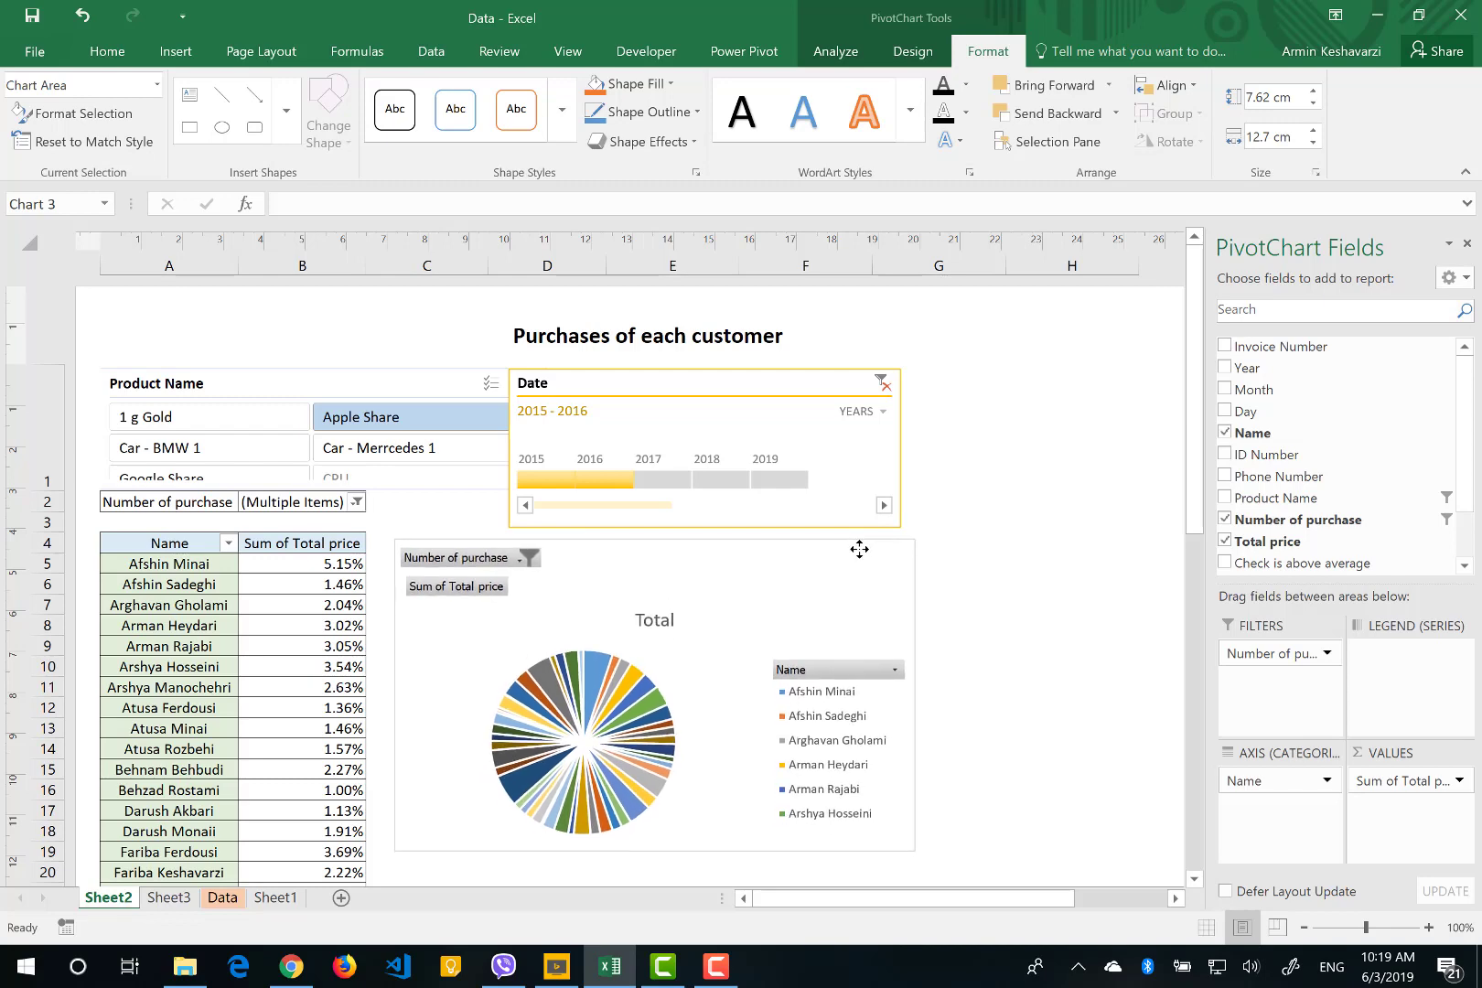
- Build the empty pivot table on Sheet3 with Product Name as rows and the sum of Total price as values
click(169, 899)
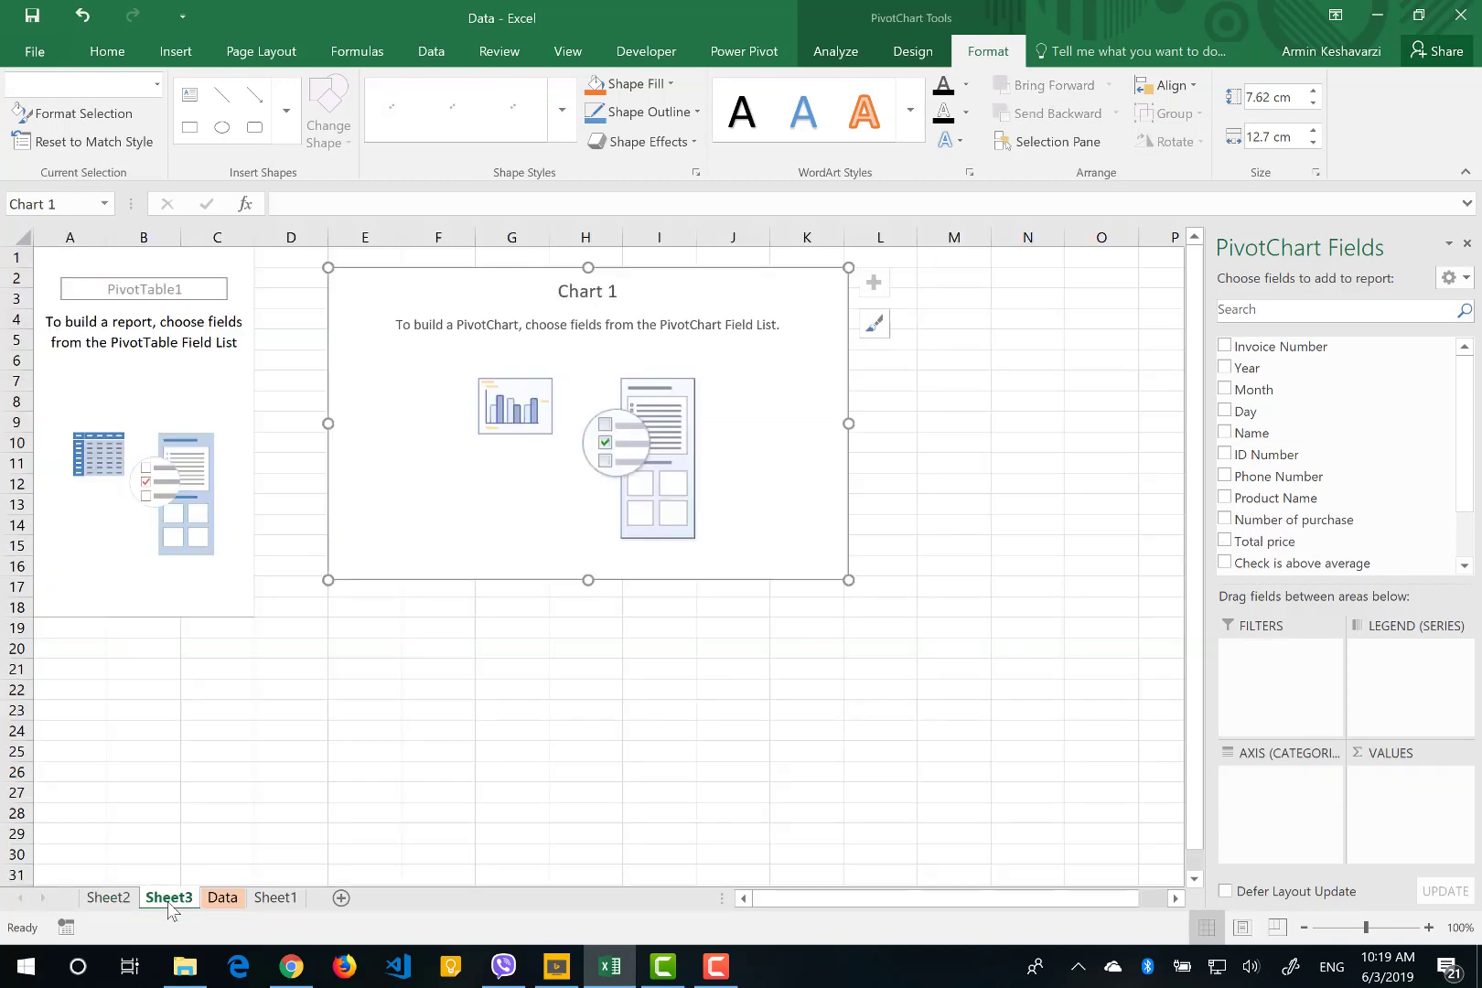
click(191, 361)
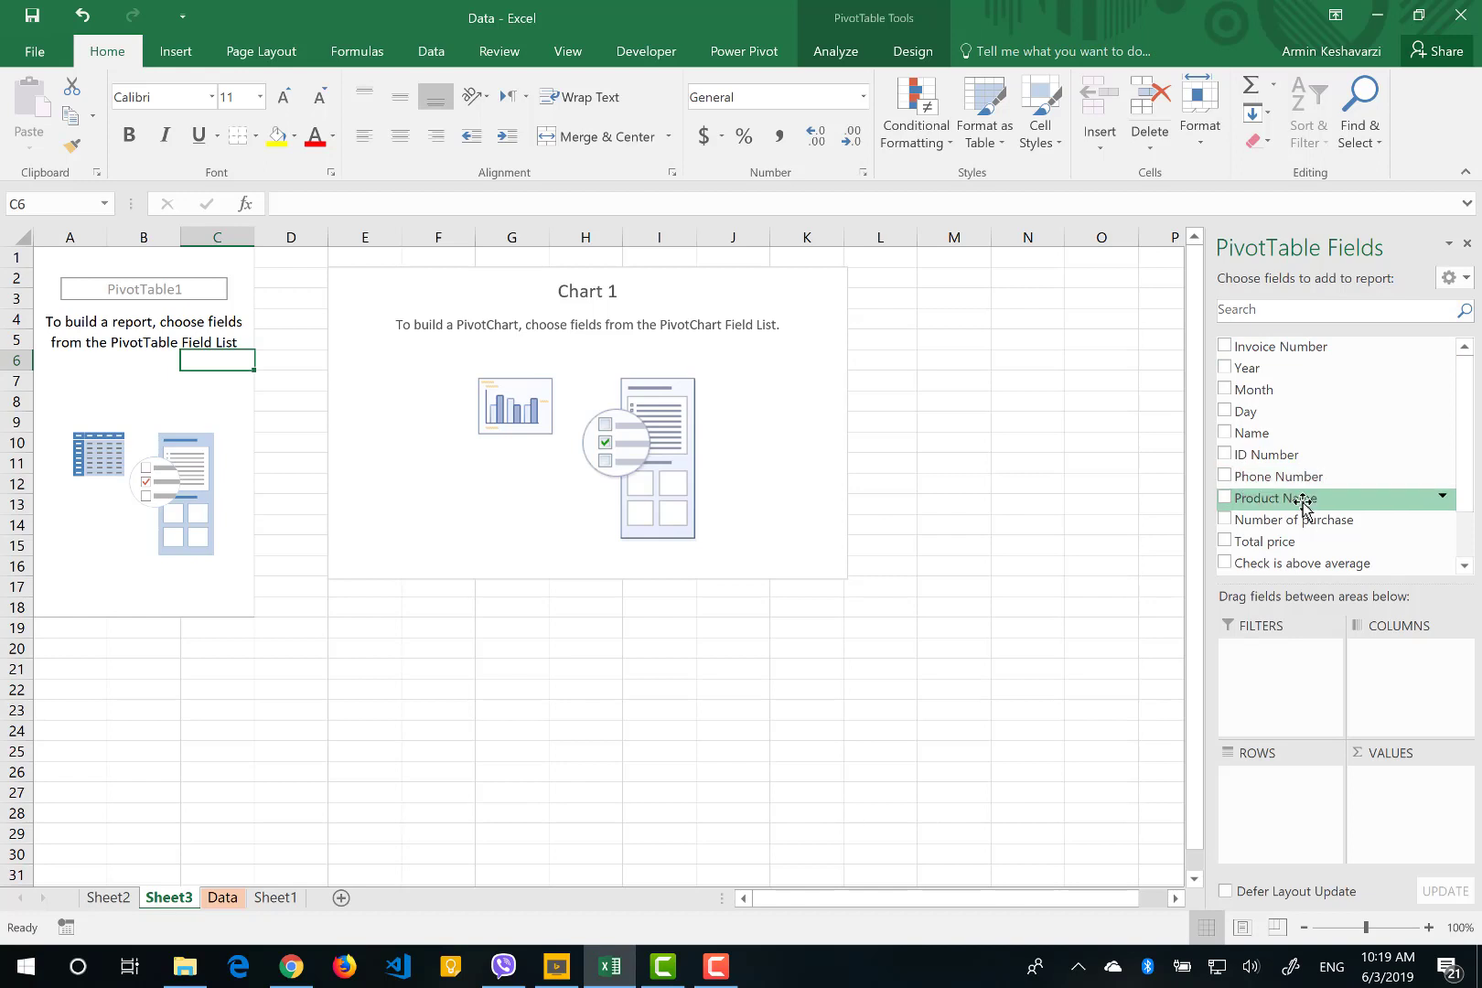
drag(1303, 505, 1308, 782)
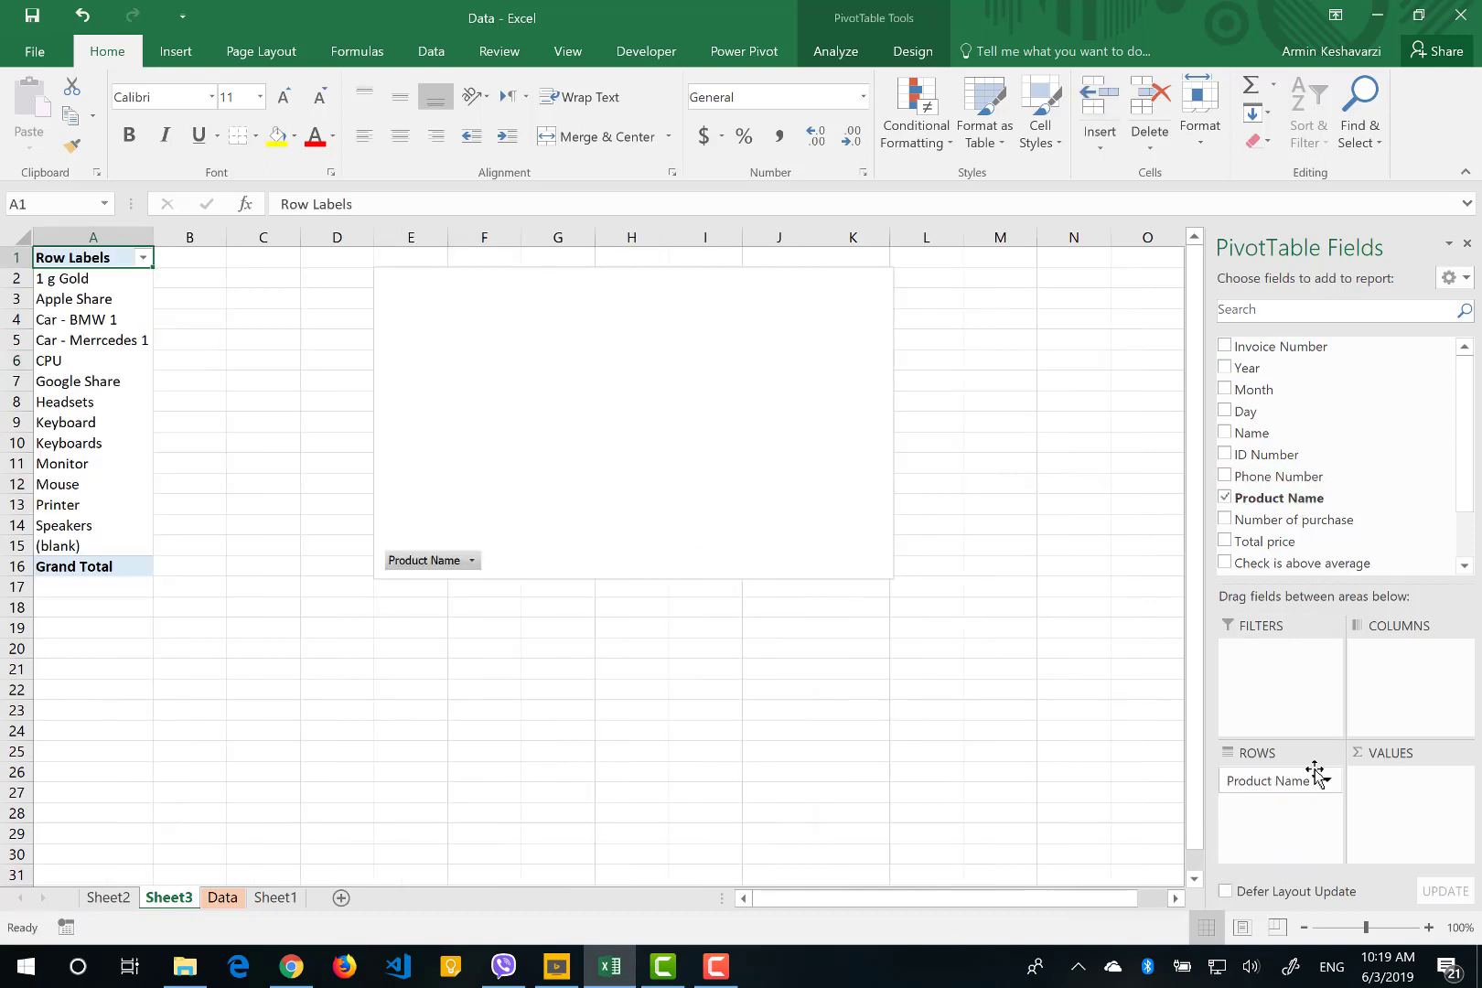
mouse_move(1322, 542)
mouse_down()
mouse_move(1329, 675)
mouse_move(1402, 821)
mouse_up()
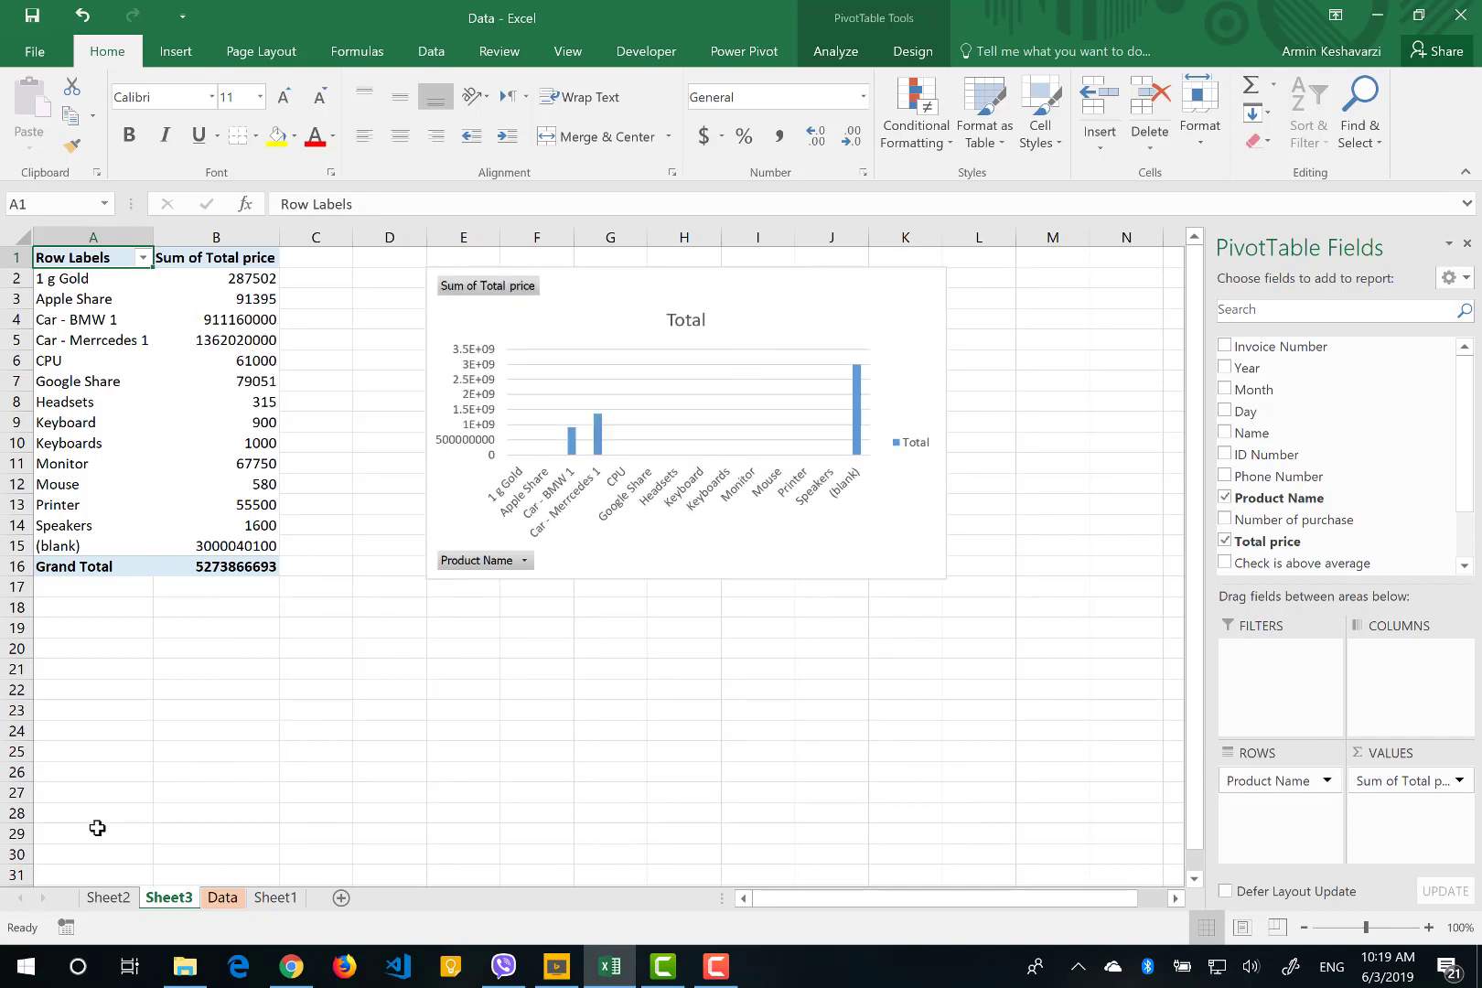
- Compare with the pie chart on Sheet2, and move the Sheet3 column chart directly beside its pivot table
click(95, 900)
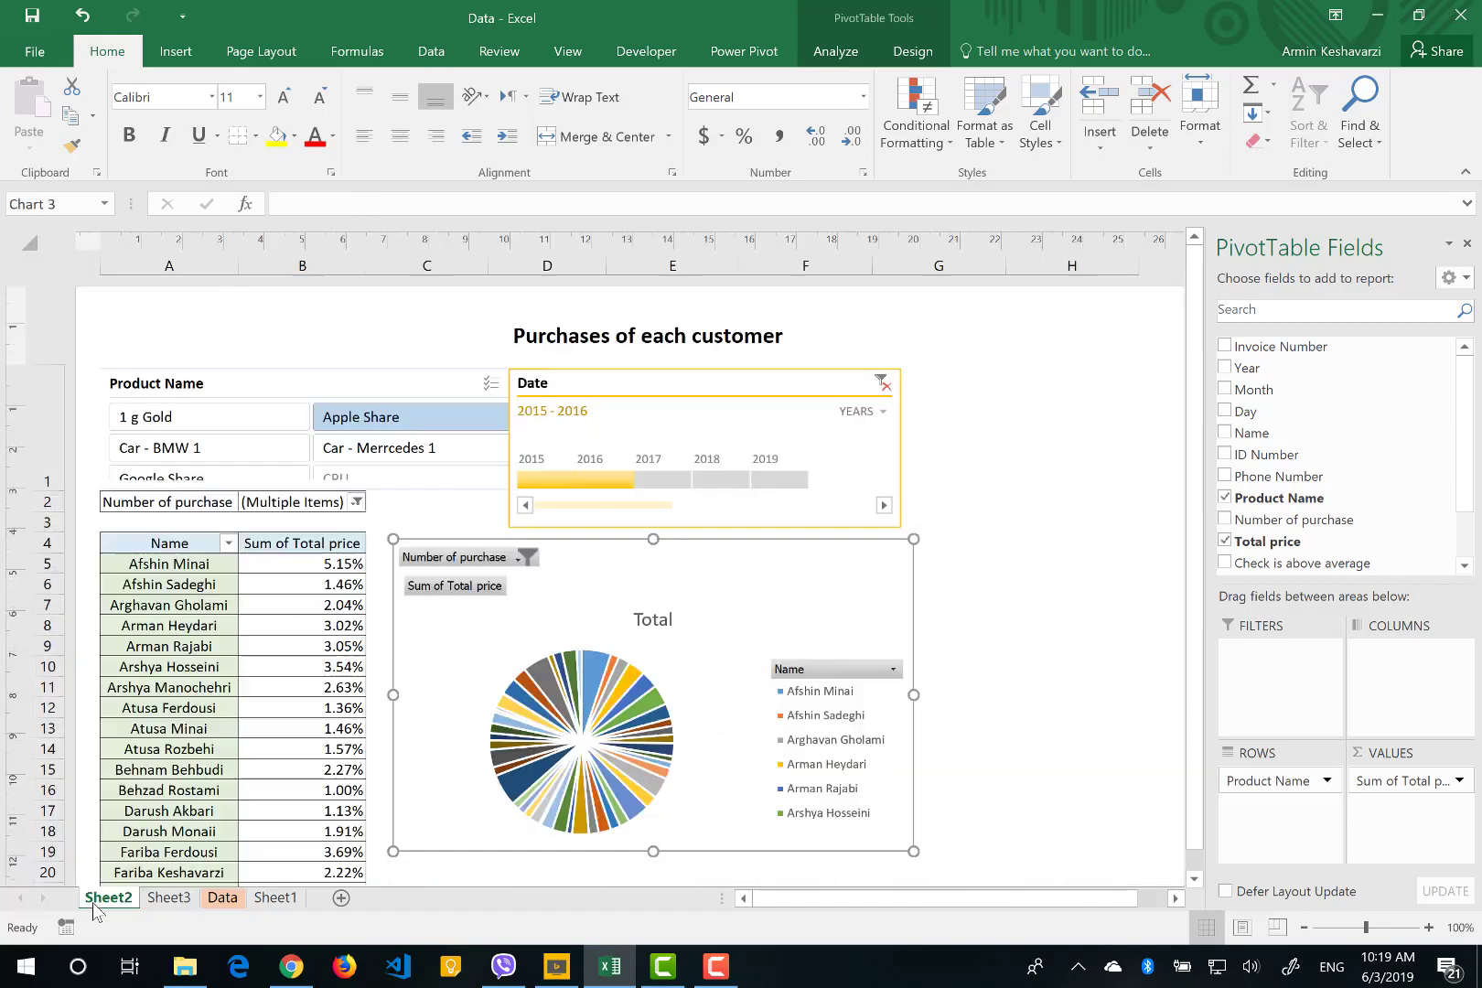
click(234, 631)
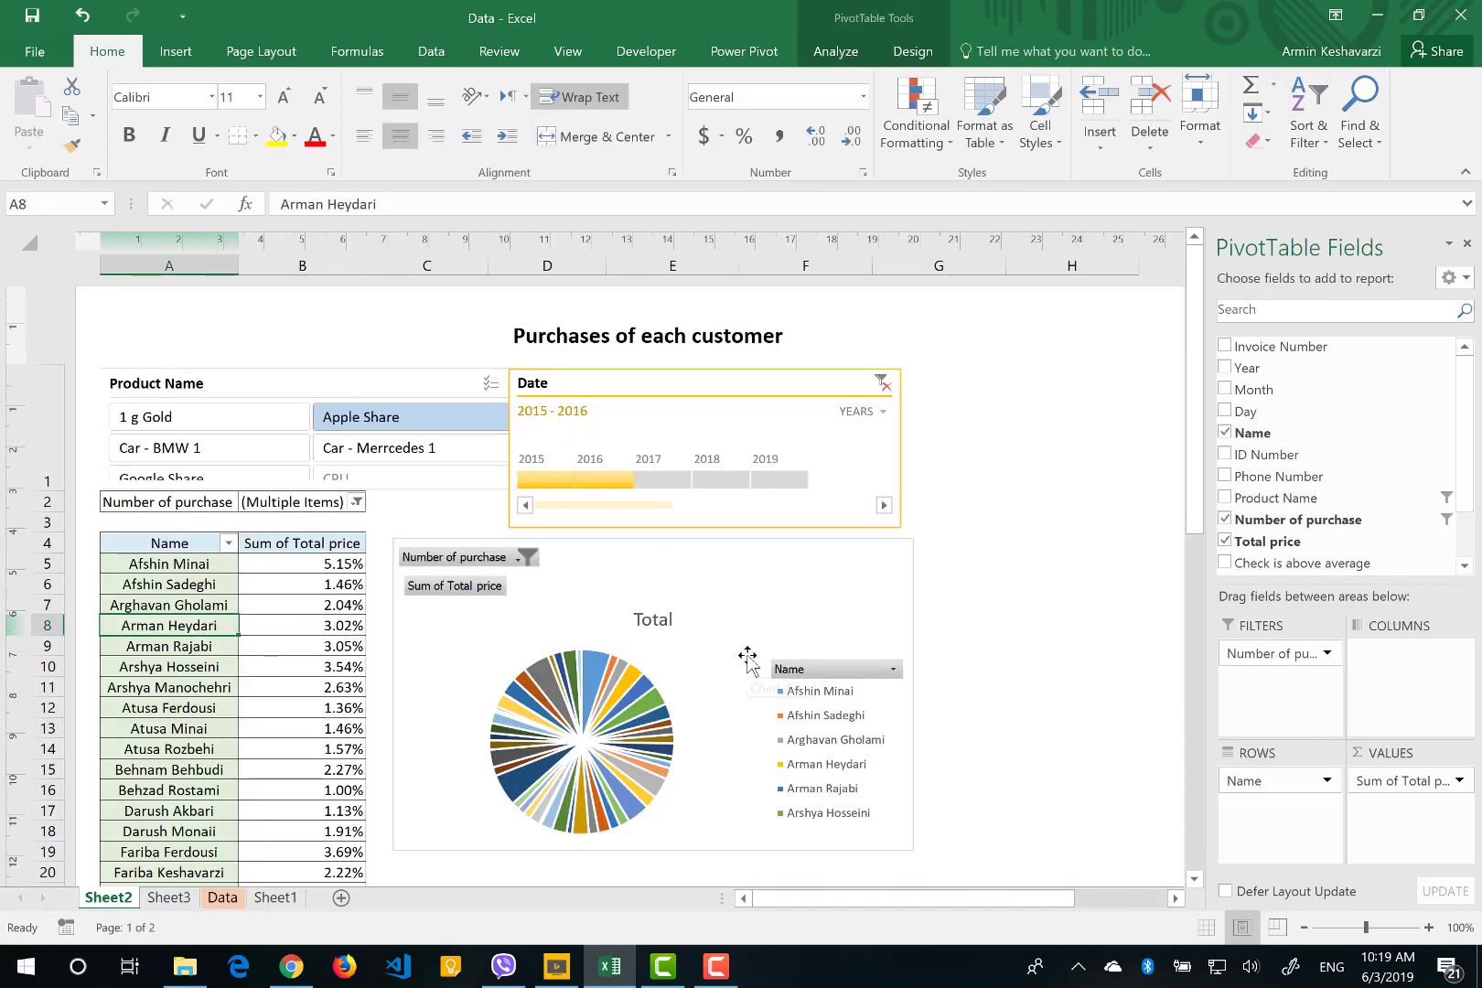
click(163, 902)
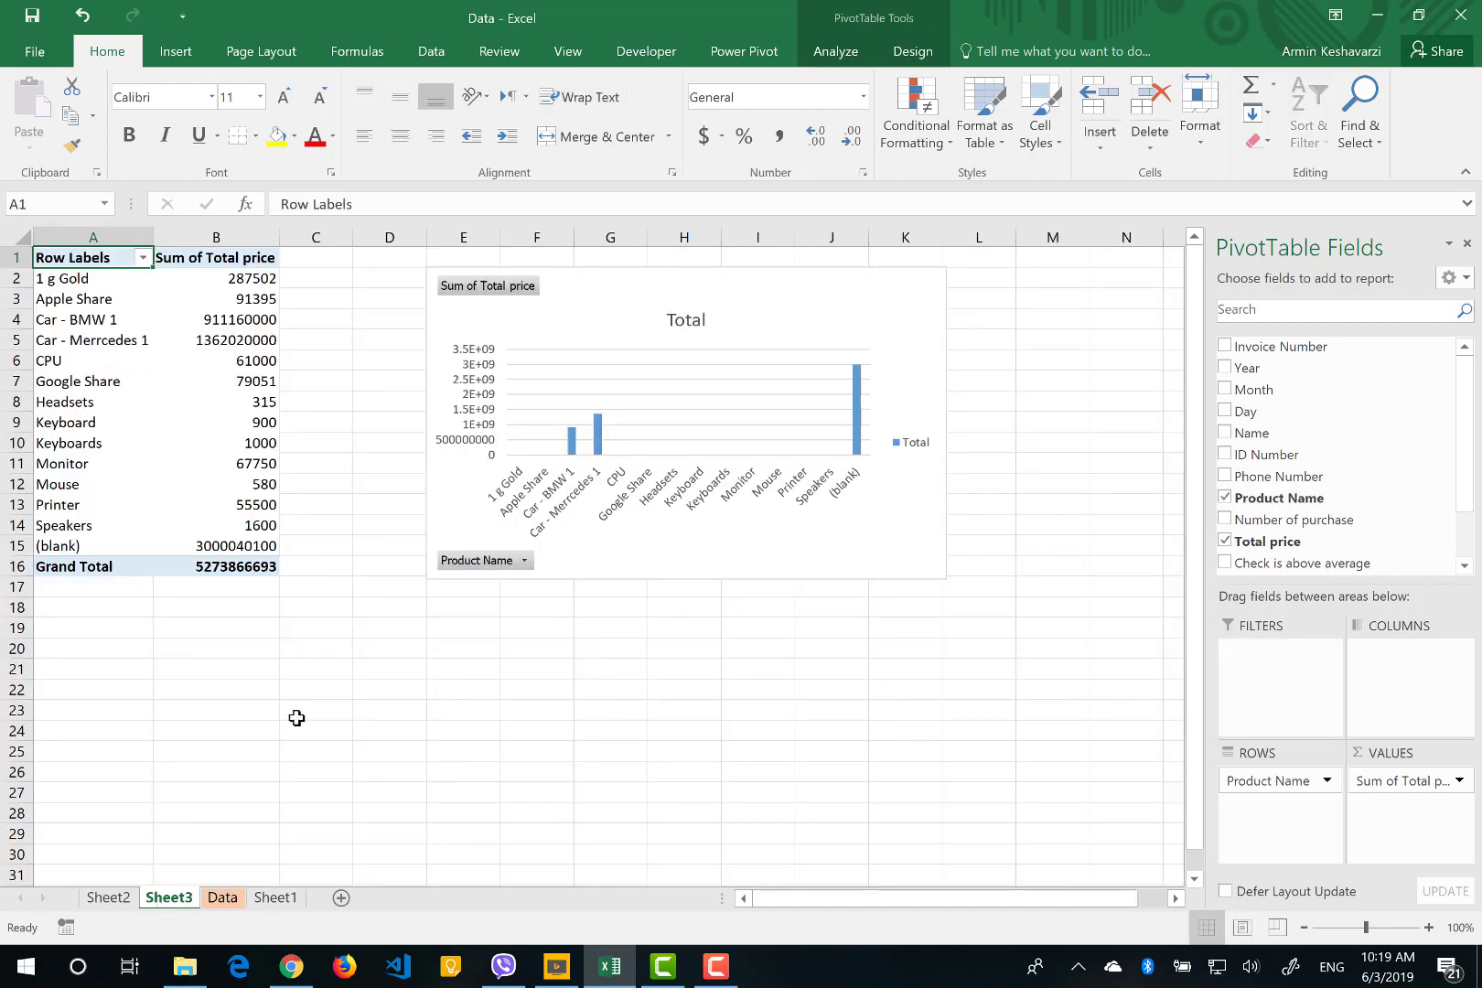
drag(791, 288, 651, 278)
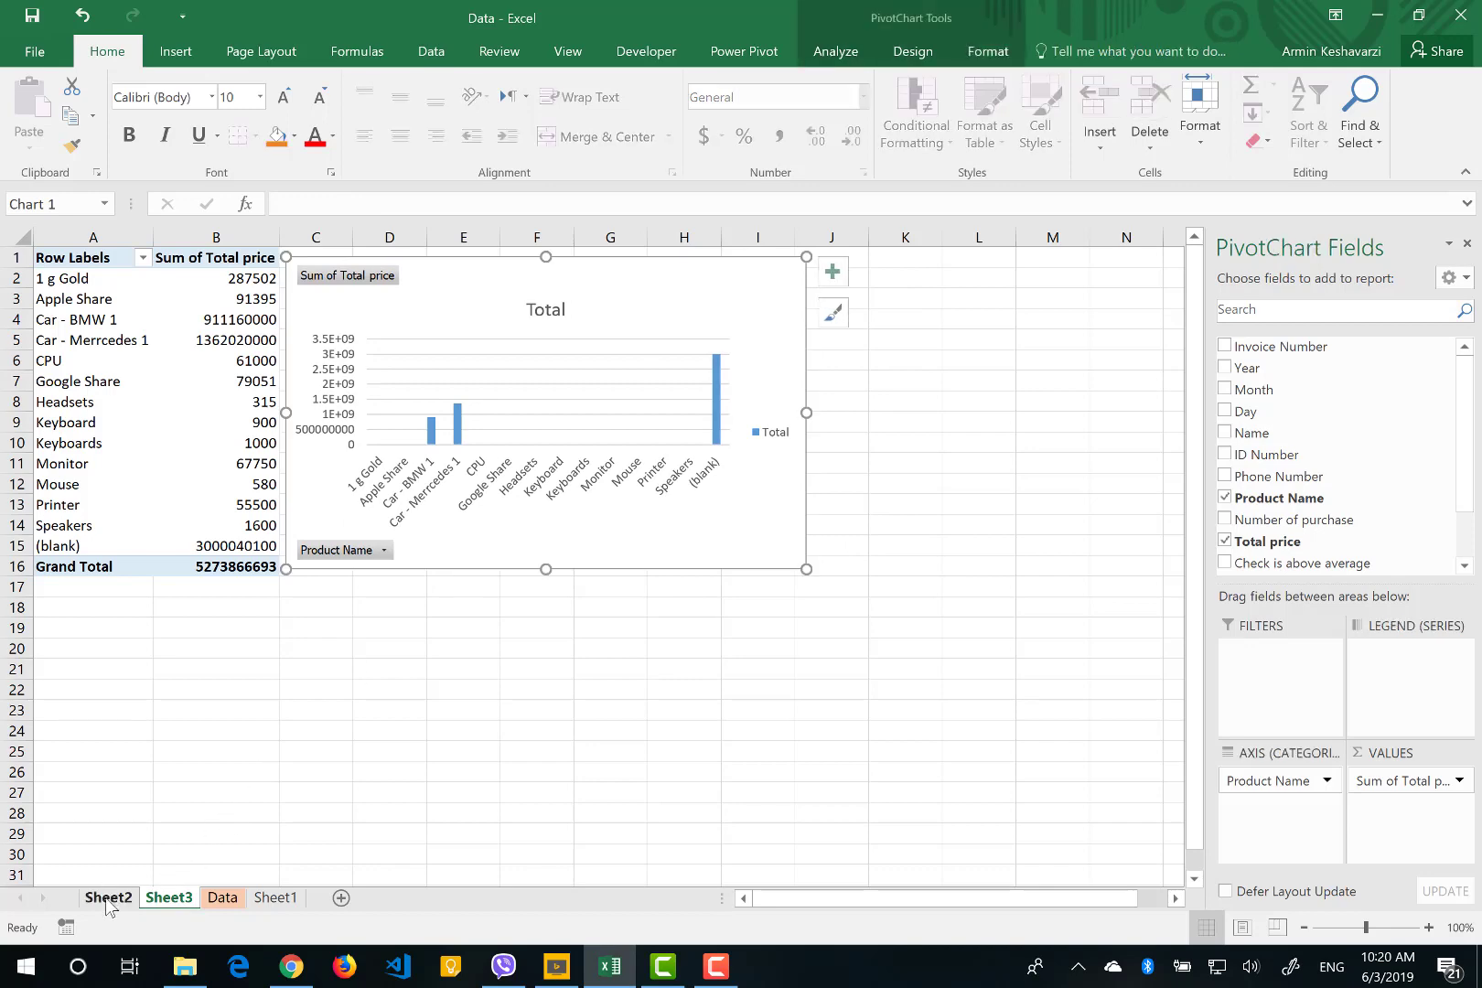
- Filter the Name field of the Sheet2 pie chart to the top 5 items by Sum of Total price
click(108, 898)
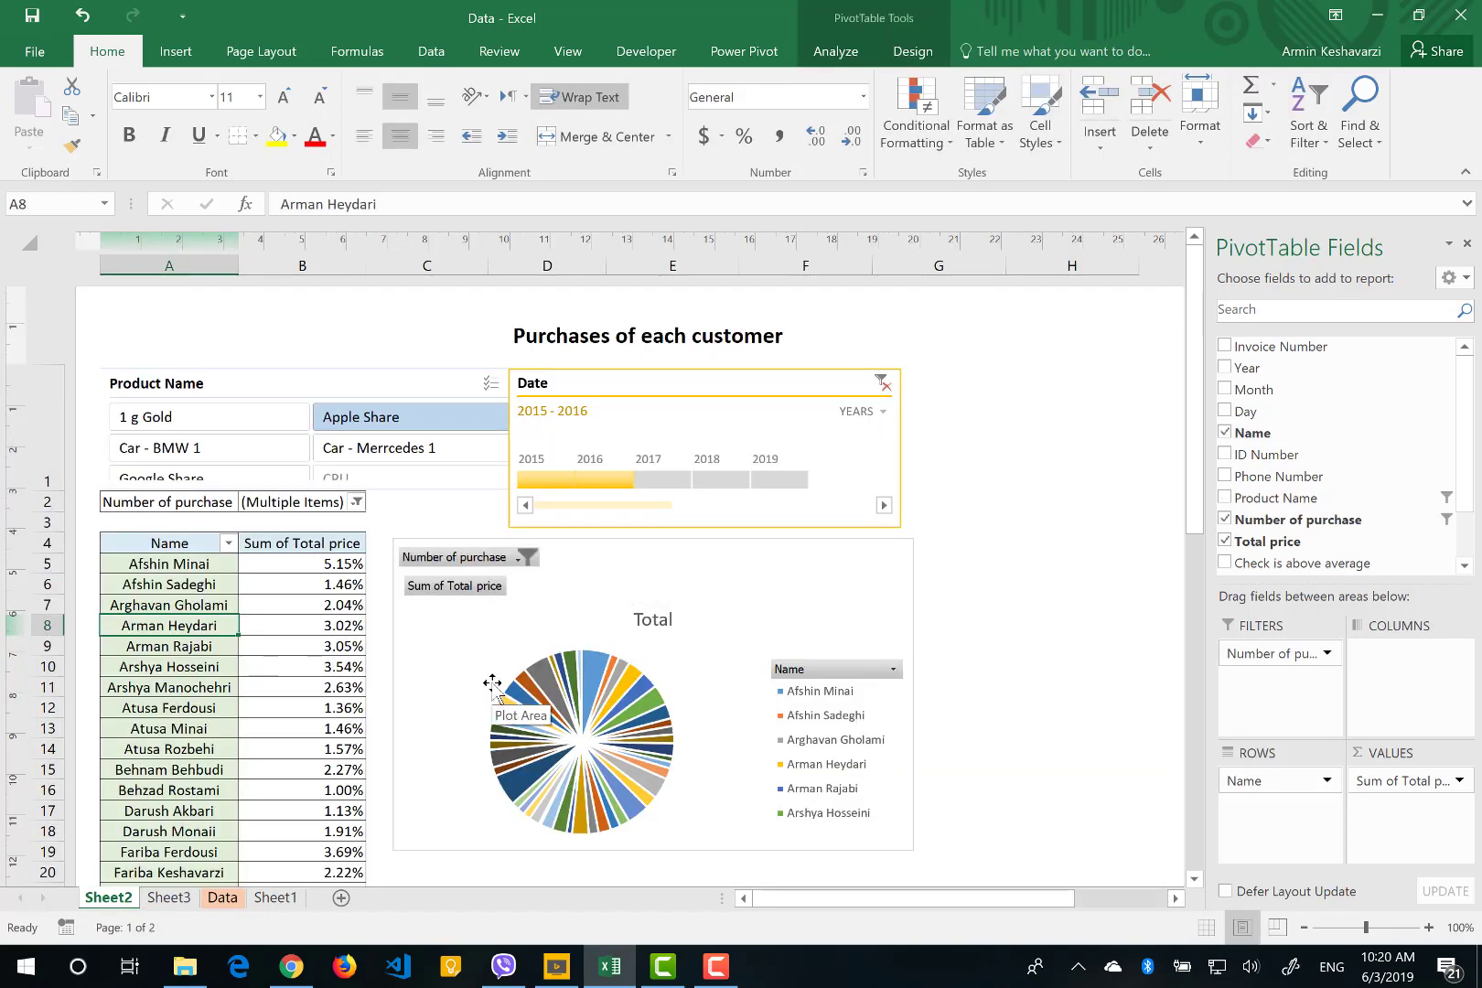
scroll(492, 683, down, 2)
scroll(492, 683, up, 2)
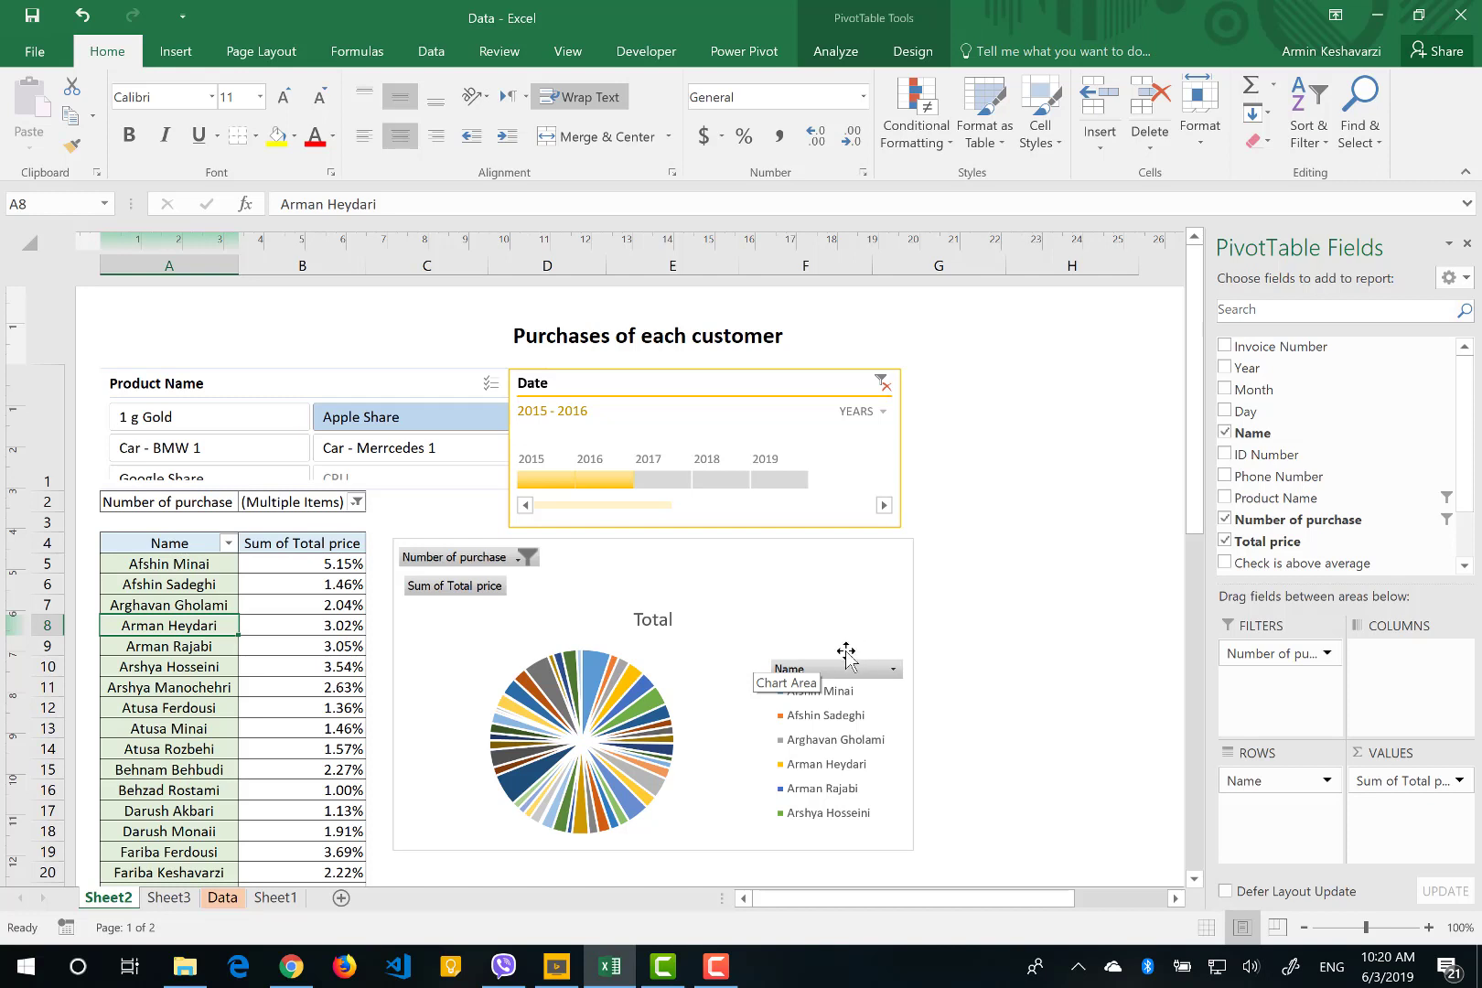
click(893, 669)
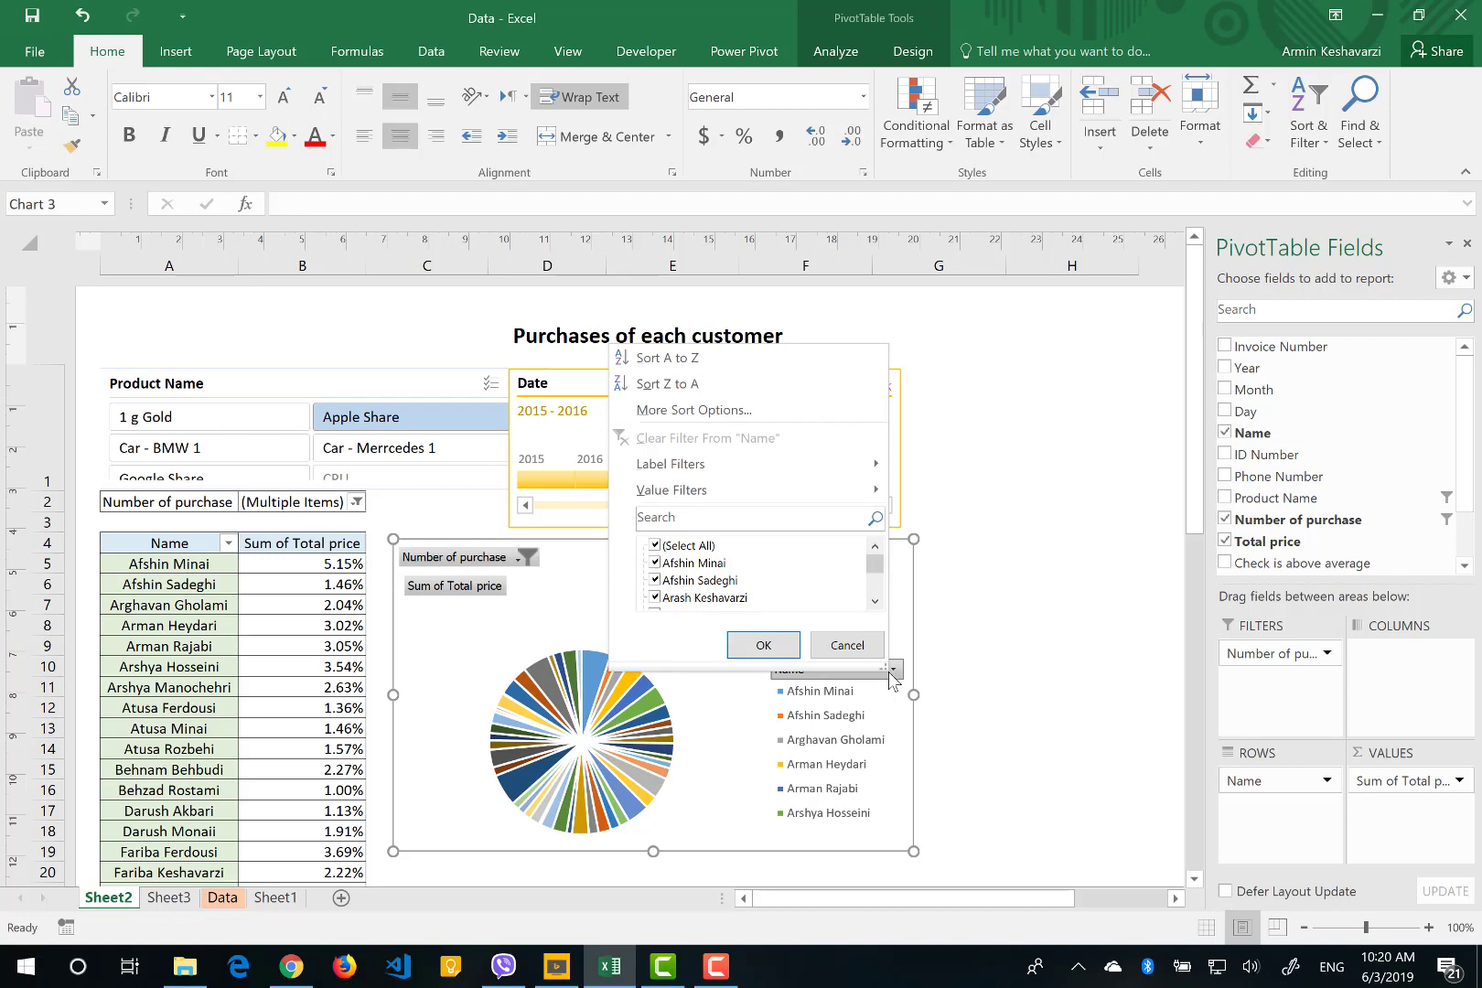
mouse_move(830, 492)
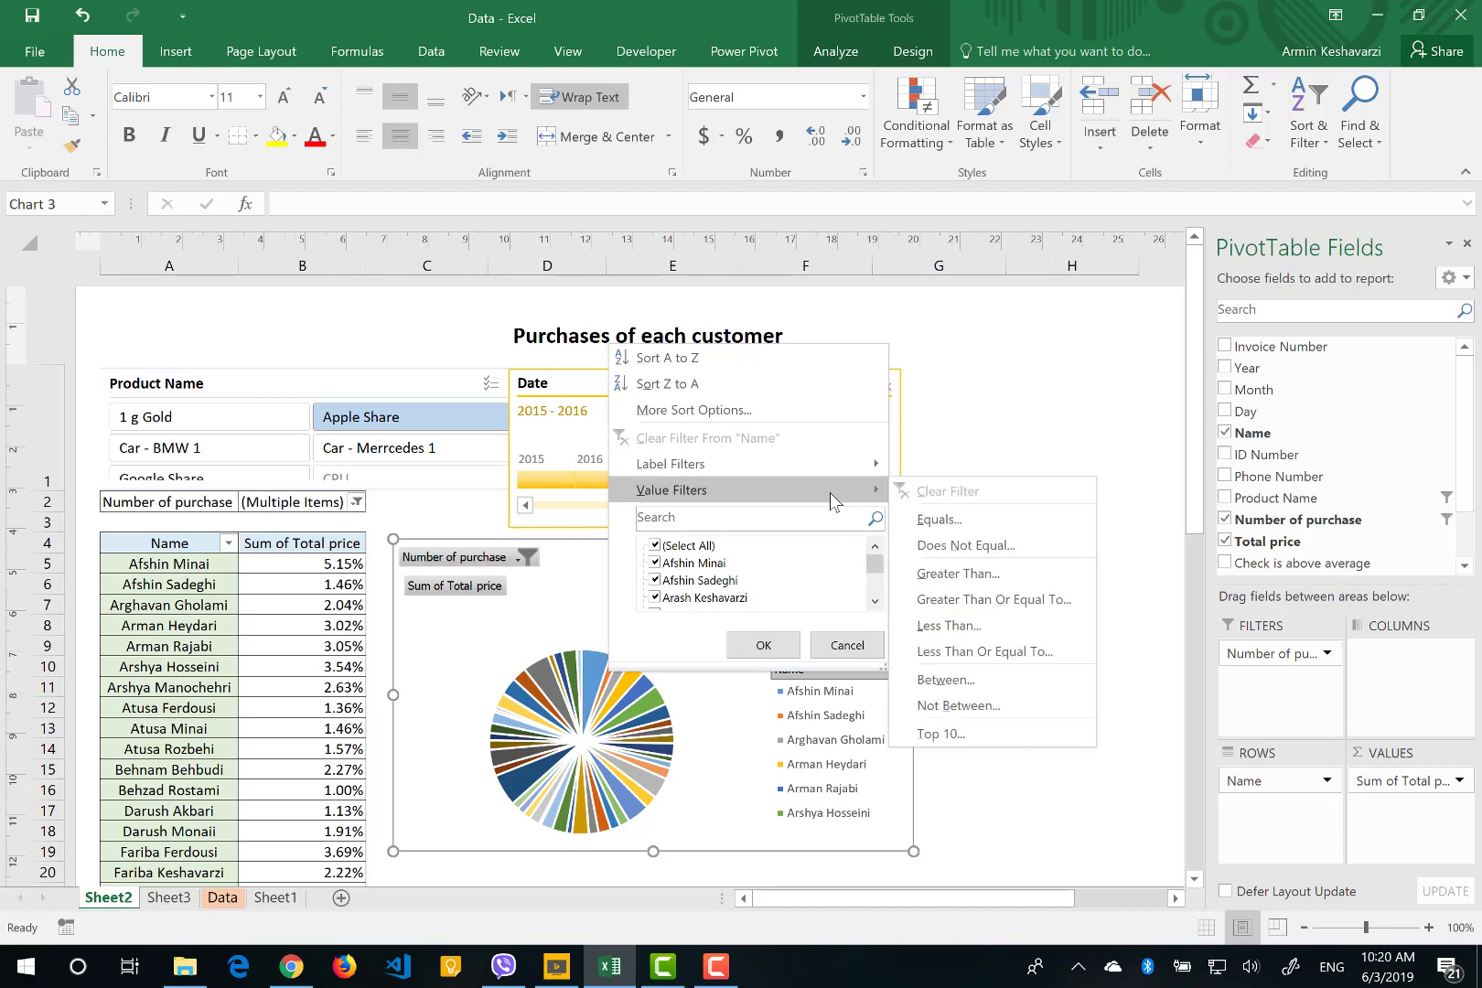
click(982, 727)
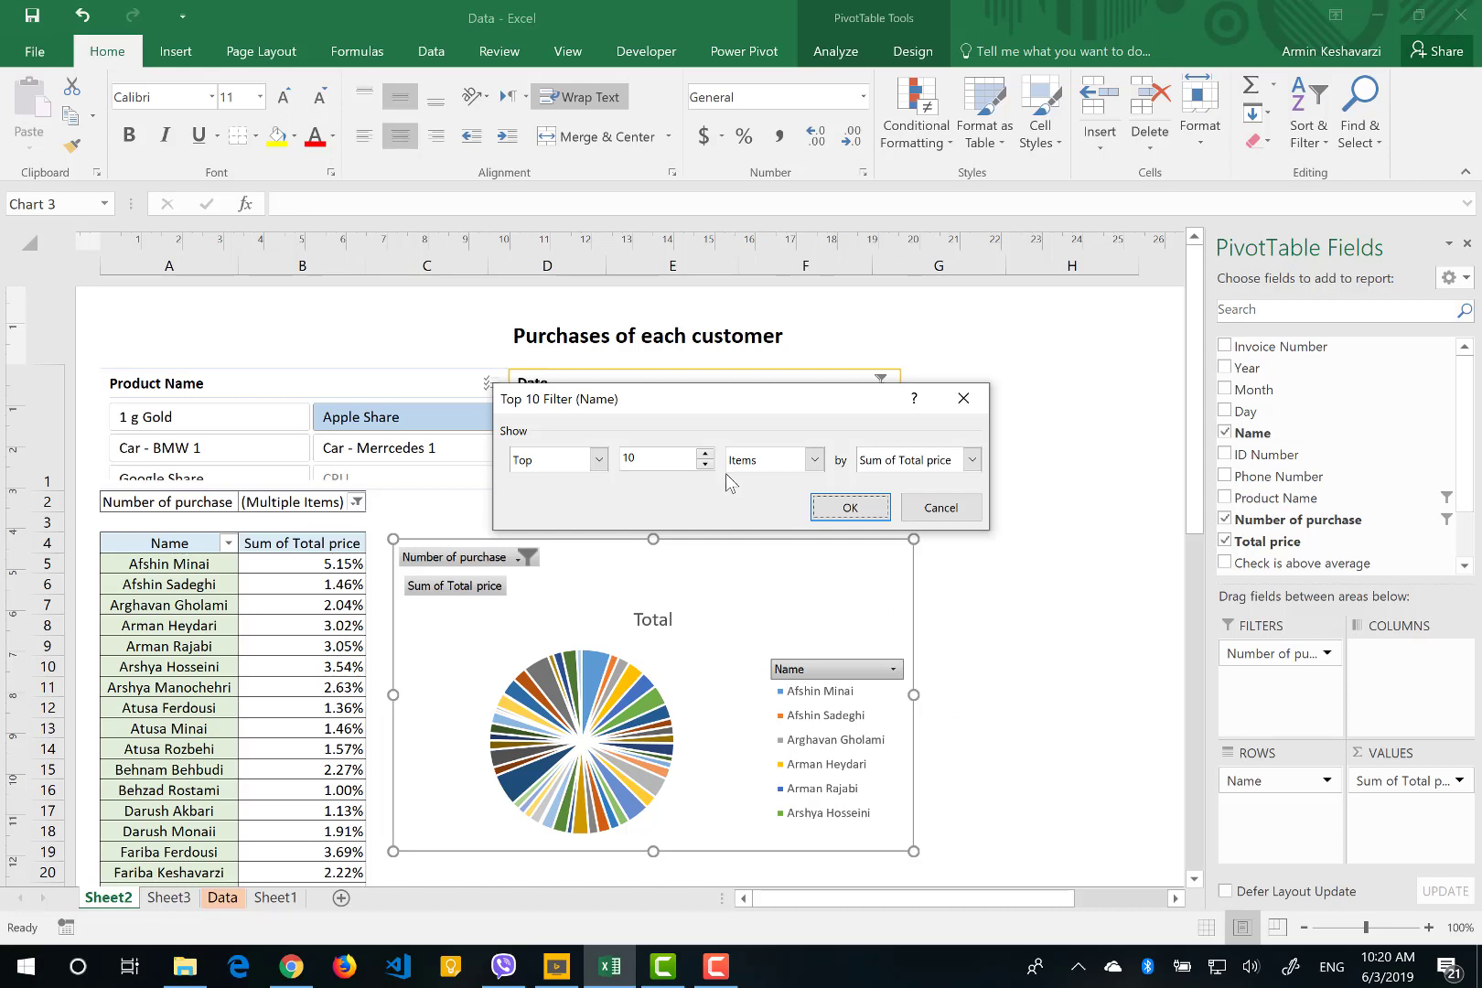
double_click(705, 464)
click(814, 462)
click(815, 465)
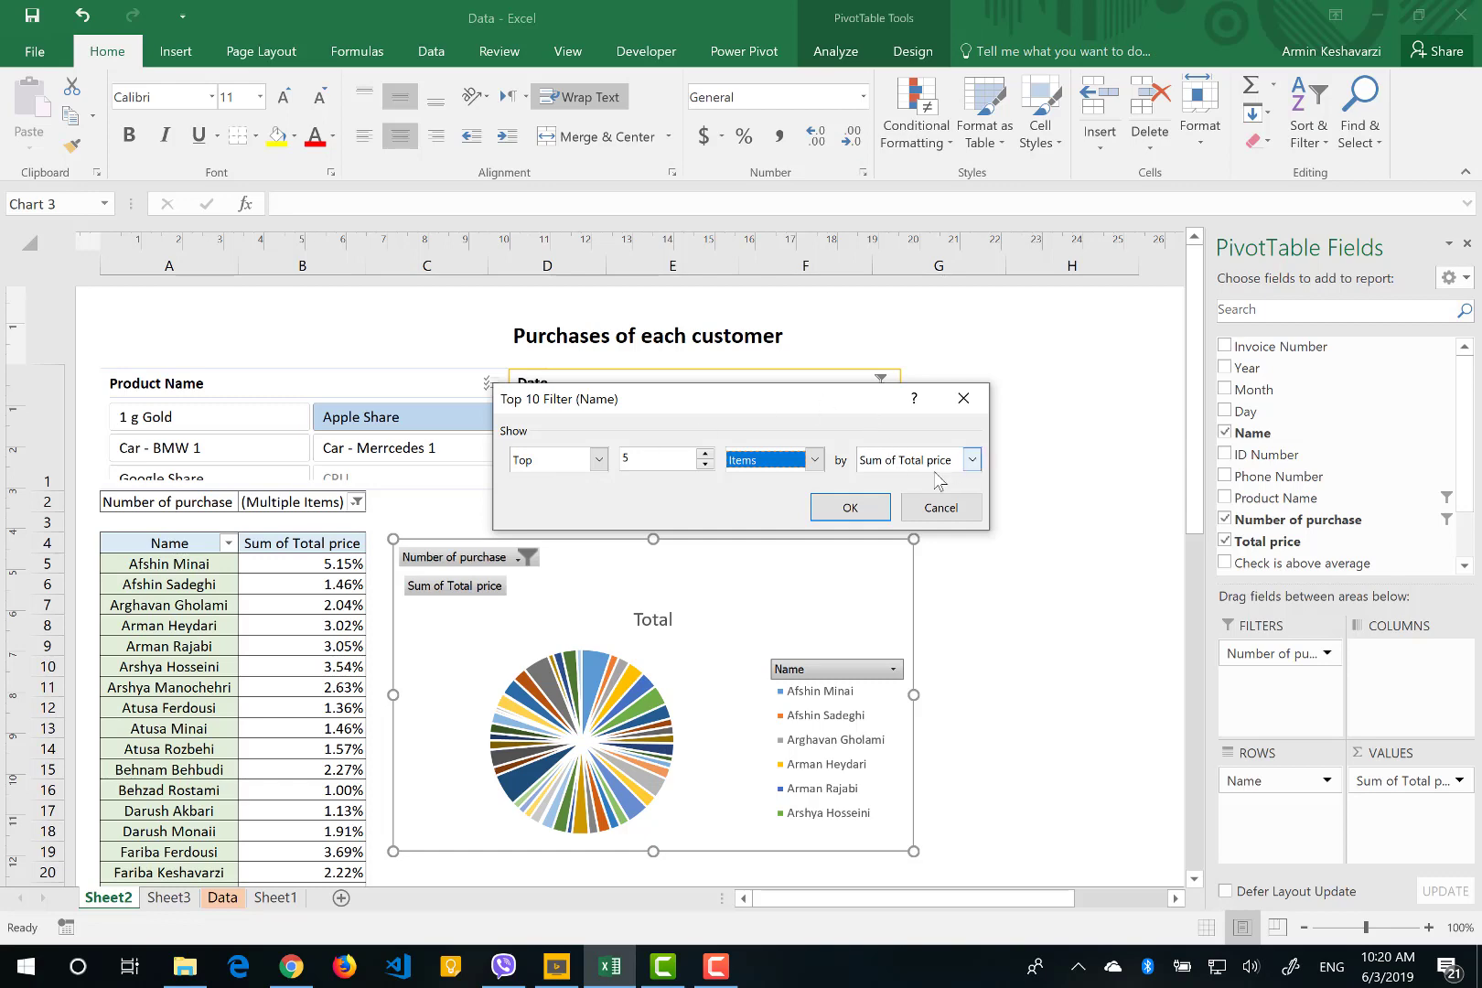
click(850, 508)
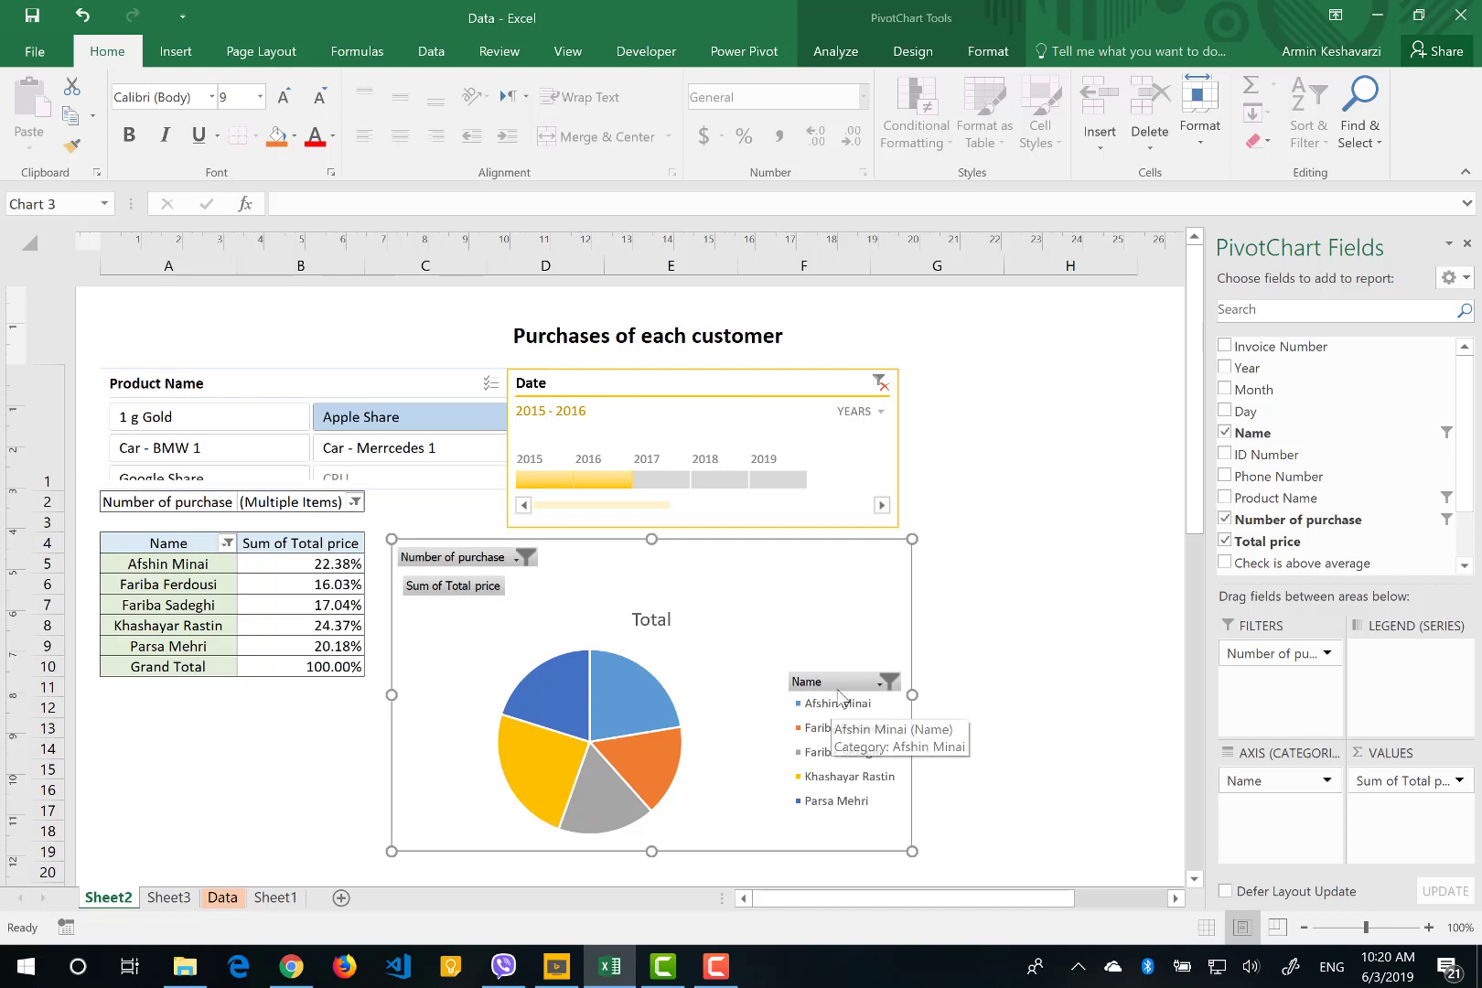
- Hide all field buttons on the pie chart and add data labels to its slices
right_click(456, 557)
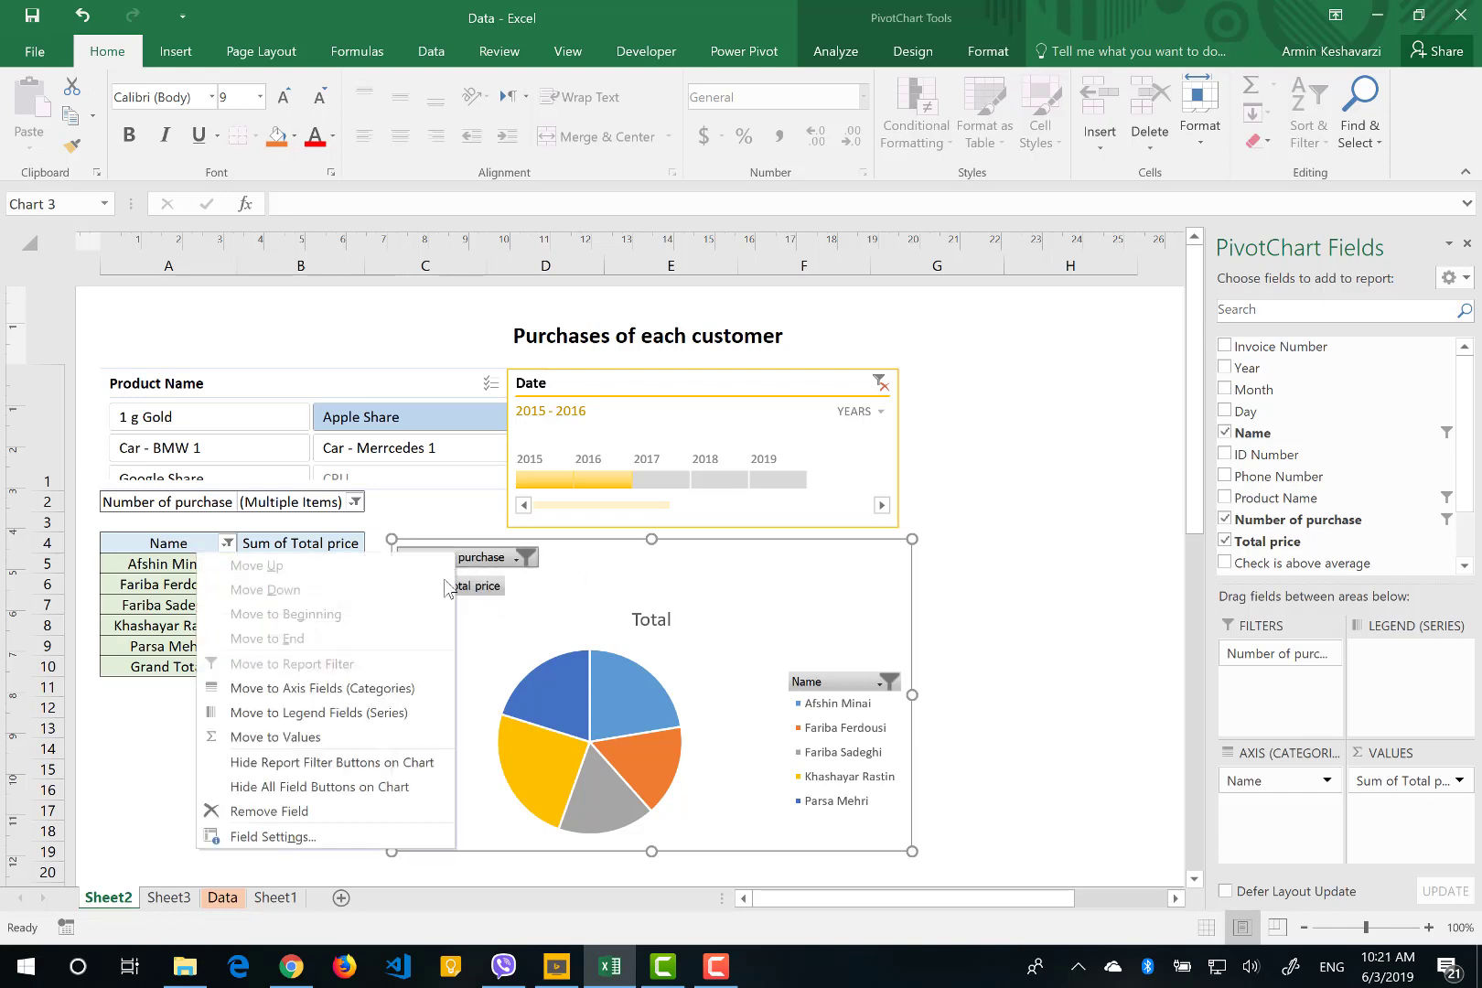
click(337, 789)
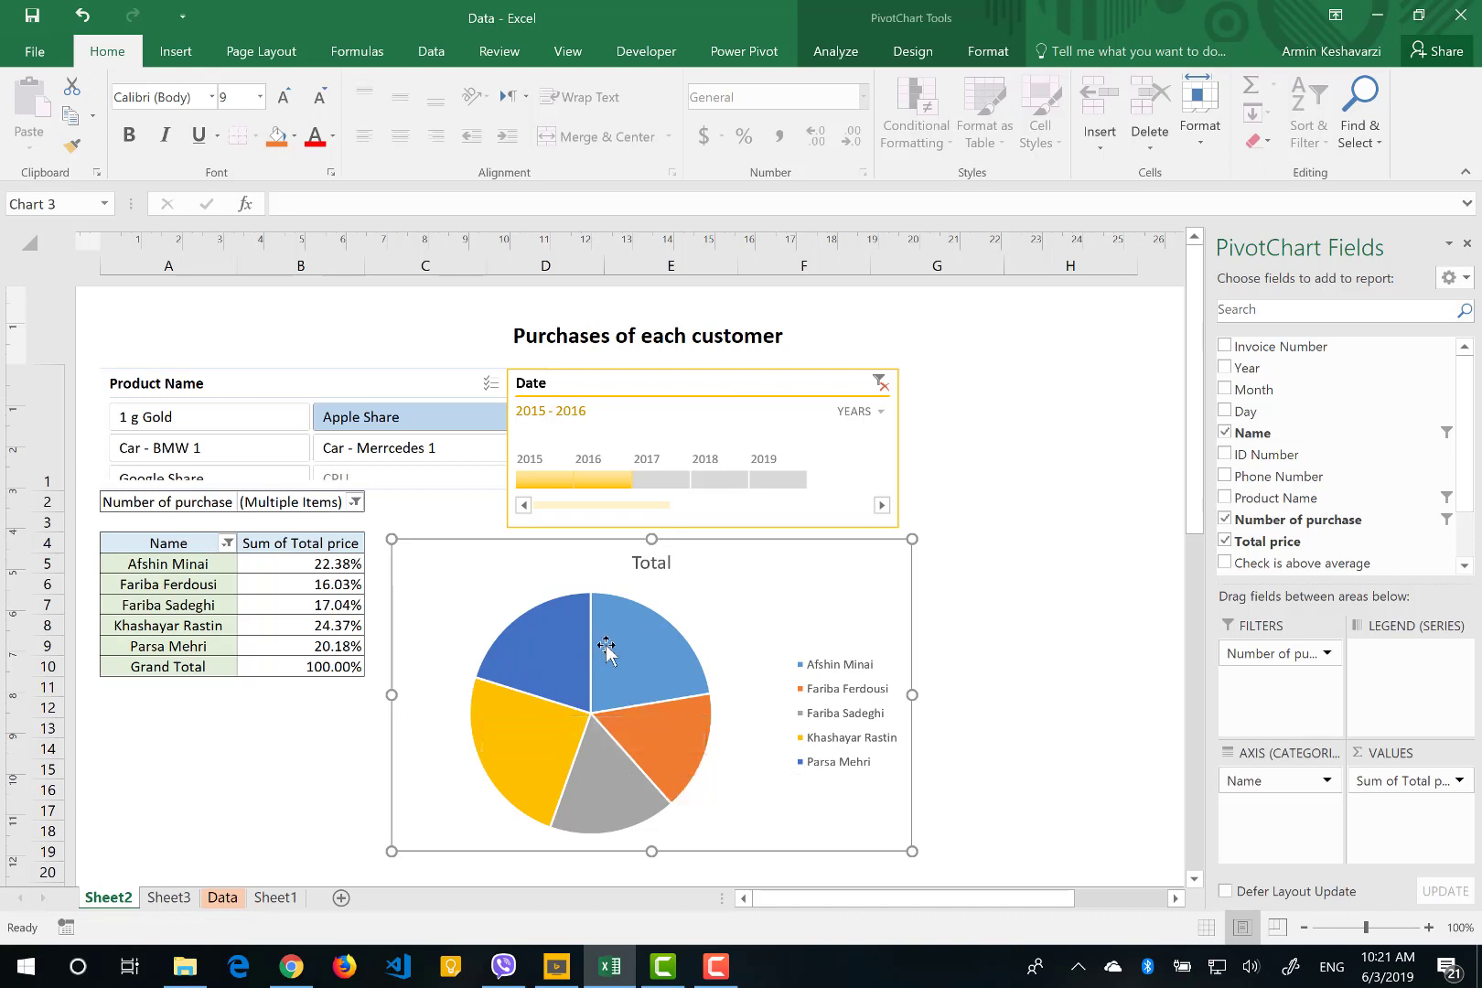
right_click(641, 633)
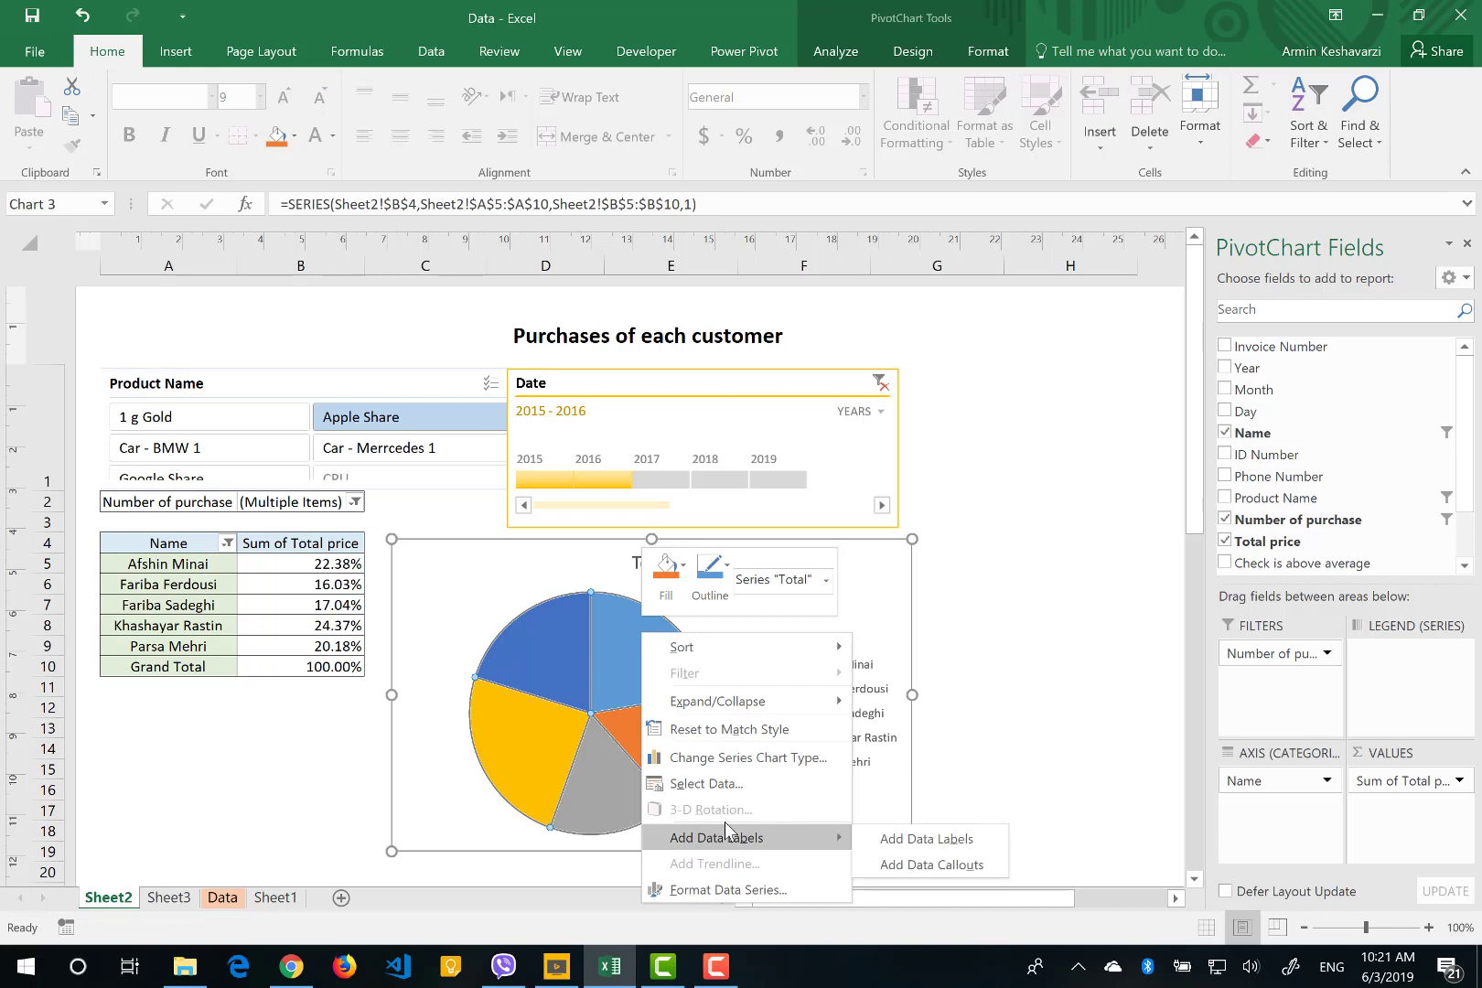
right_click(593, 605)
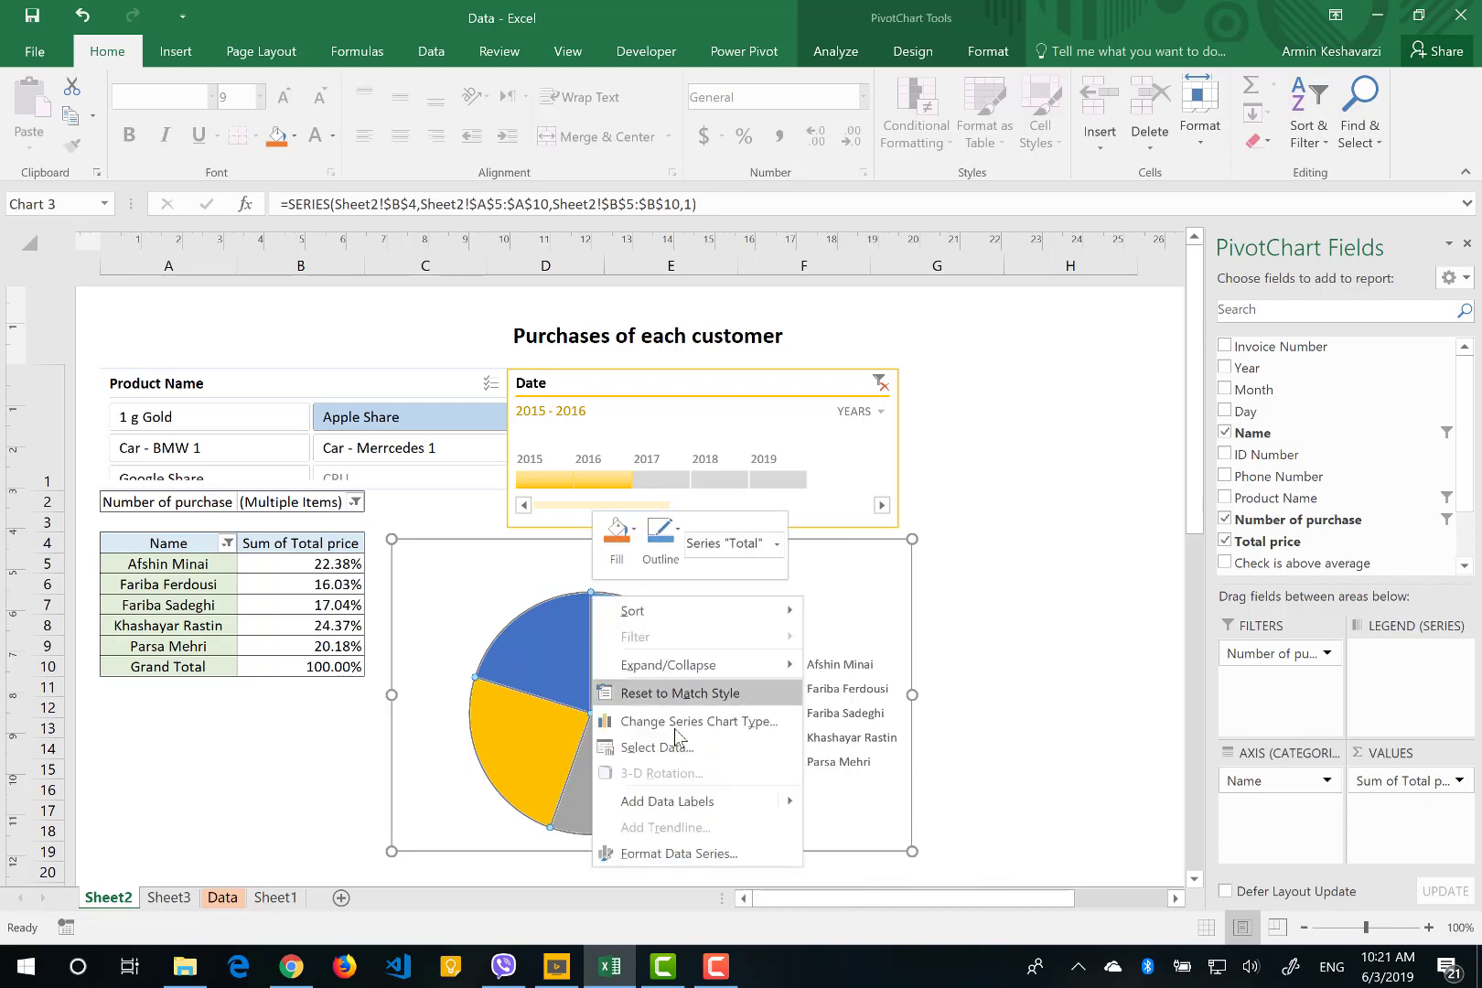
mouse_move(684, 799)
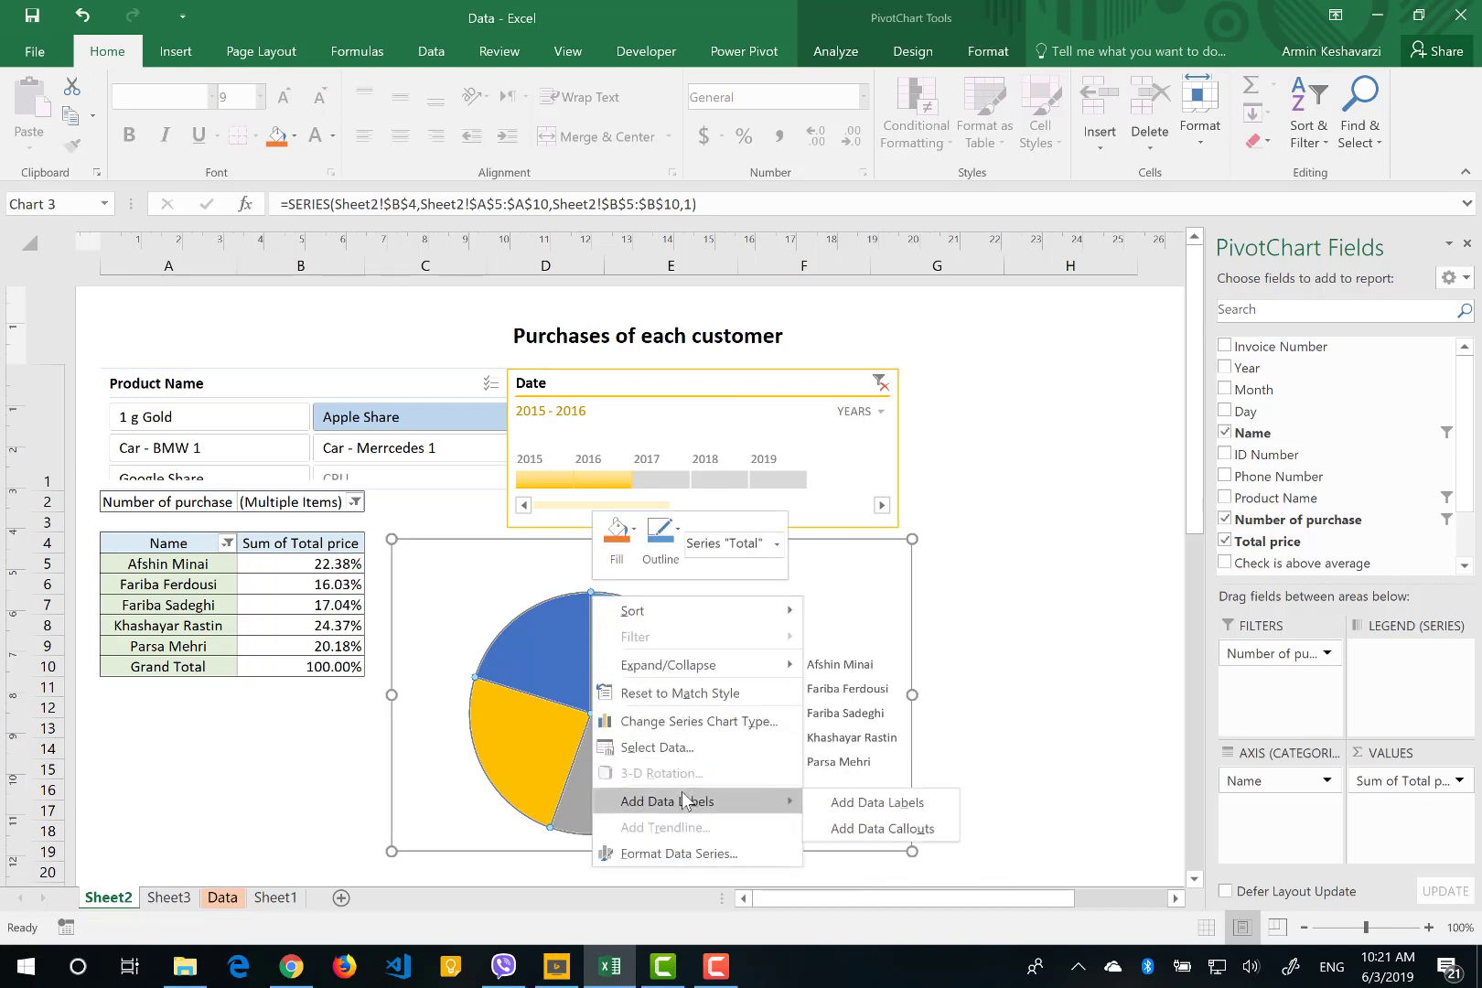
click(876, 802)
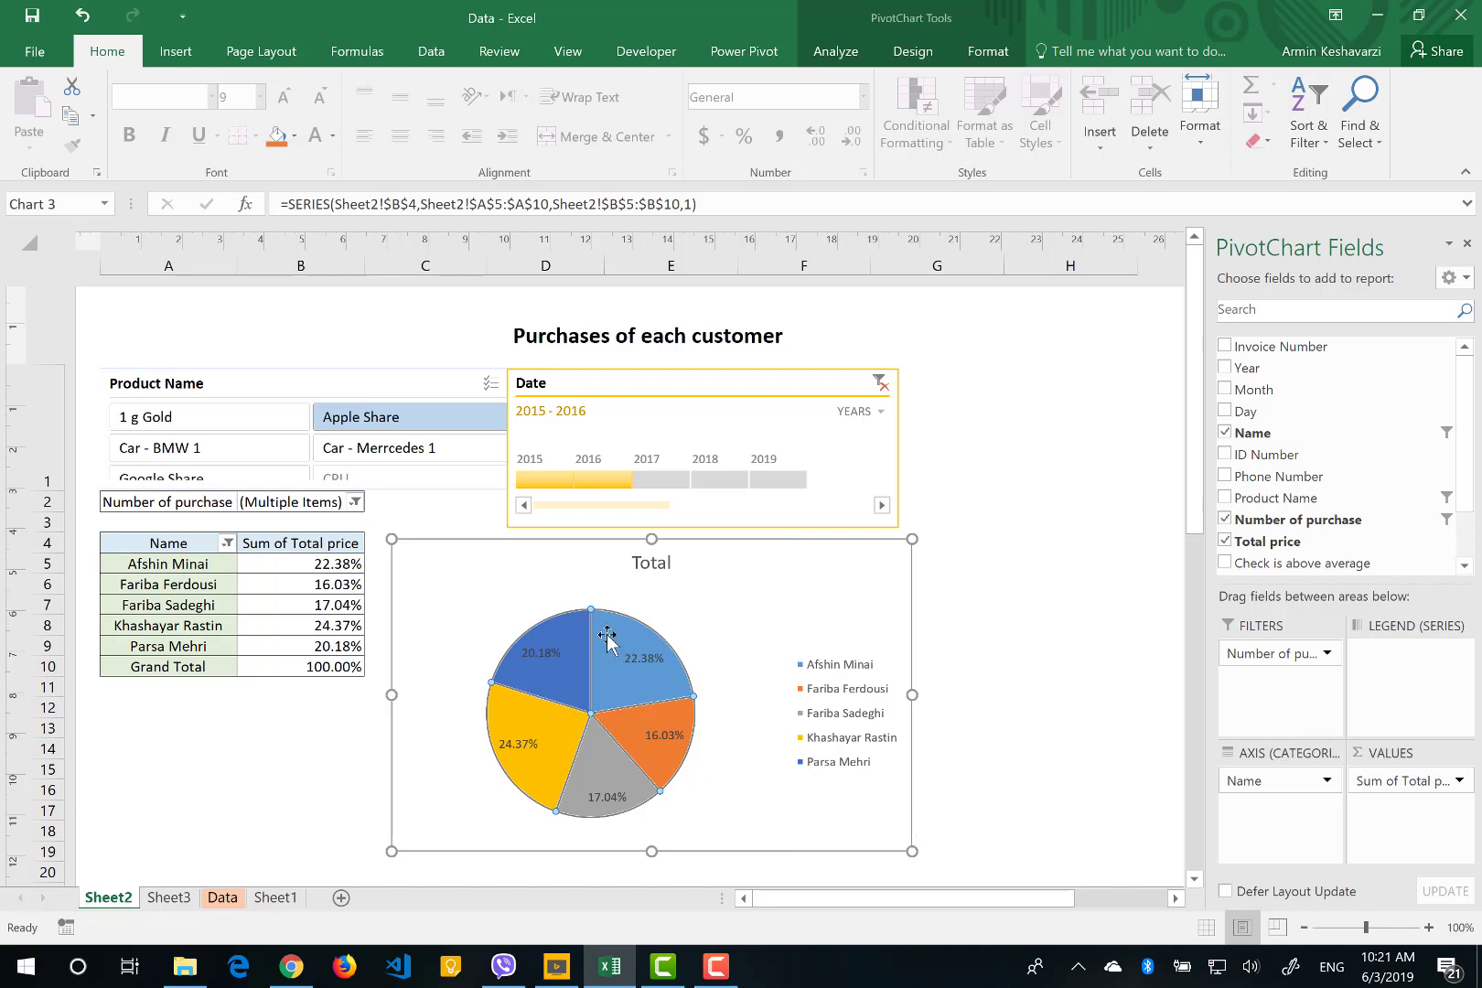
mouse_move(619, 652)
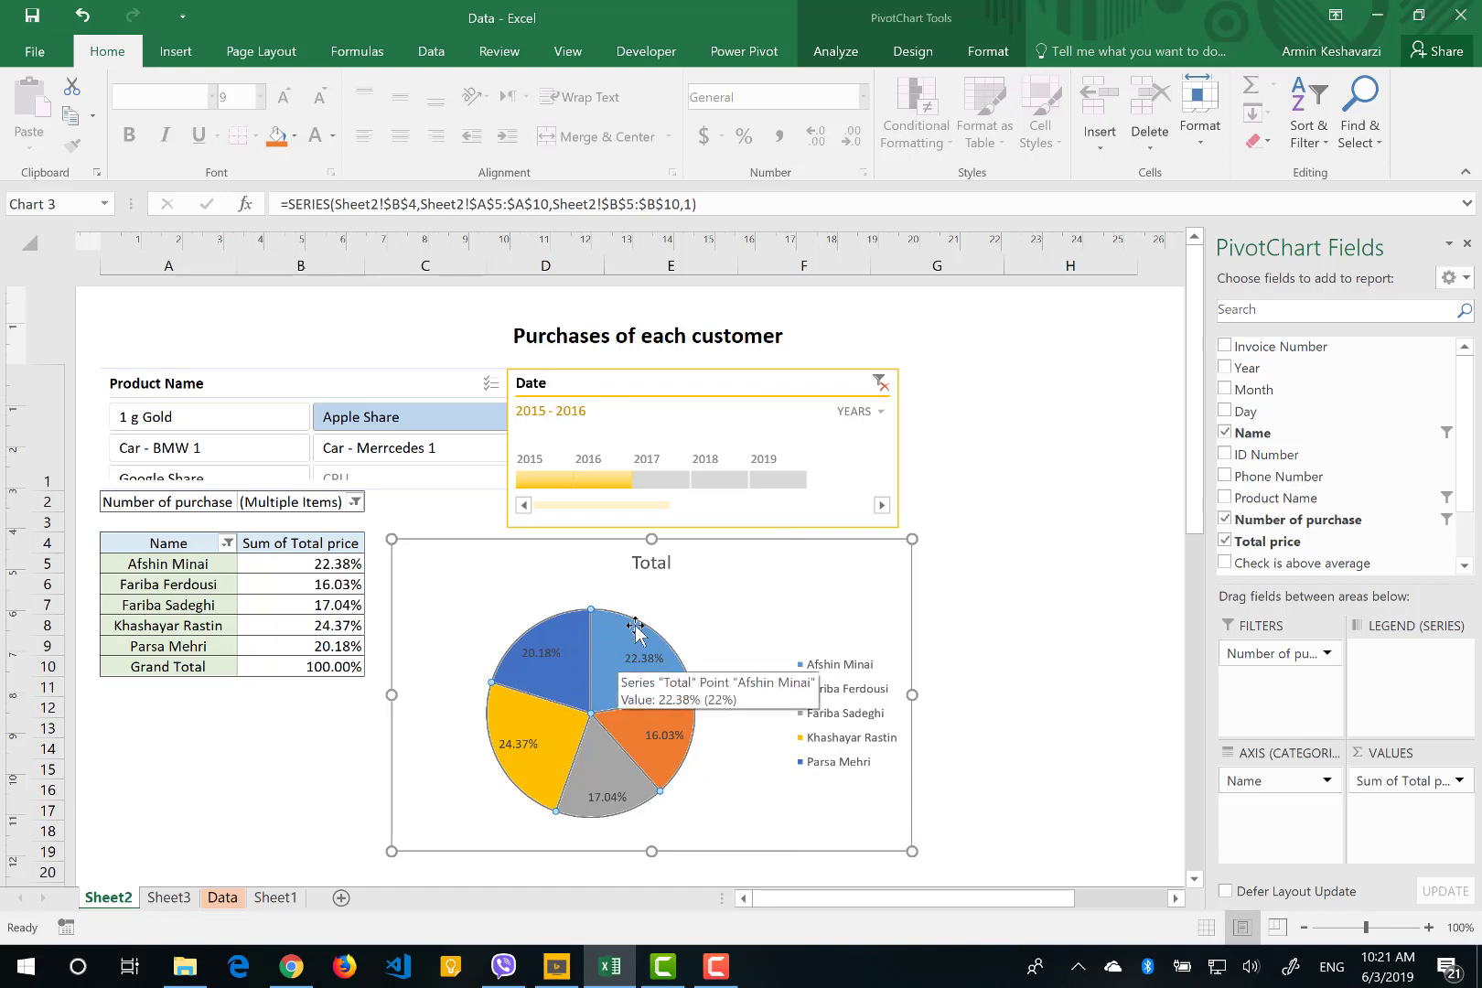
- Change the pie chart's title to "Top 5 best customers"
double_click(651, 562)
text(Top 5)
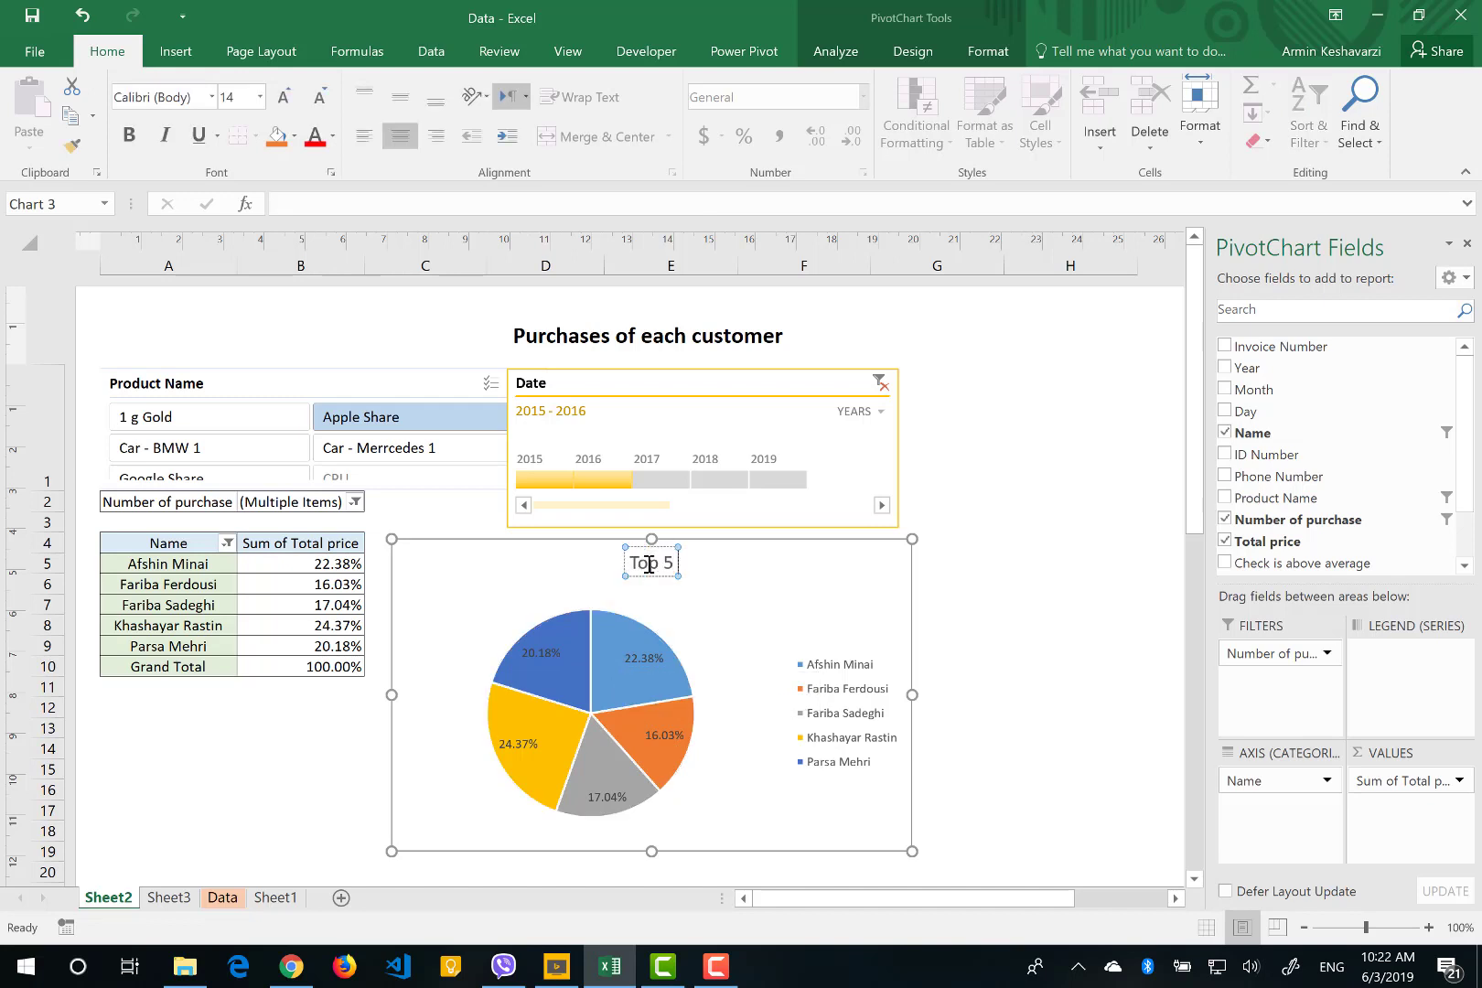
text( best customers)
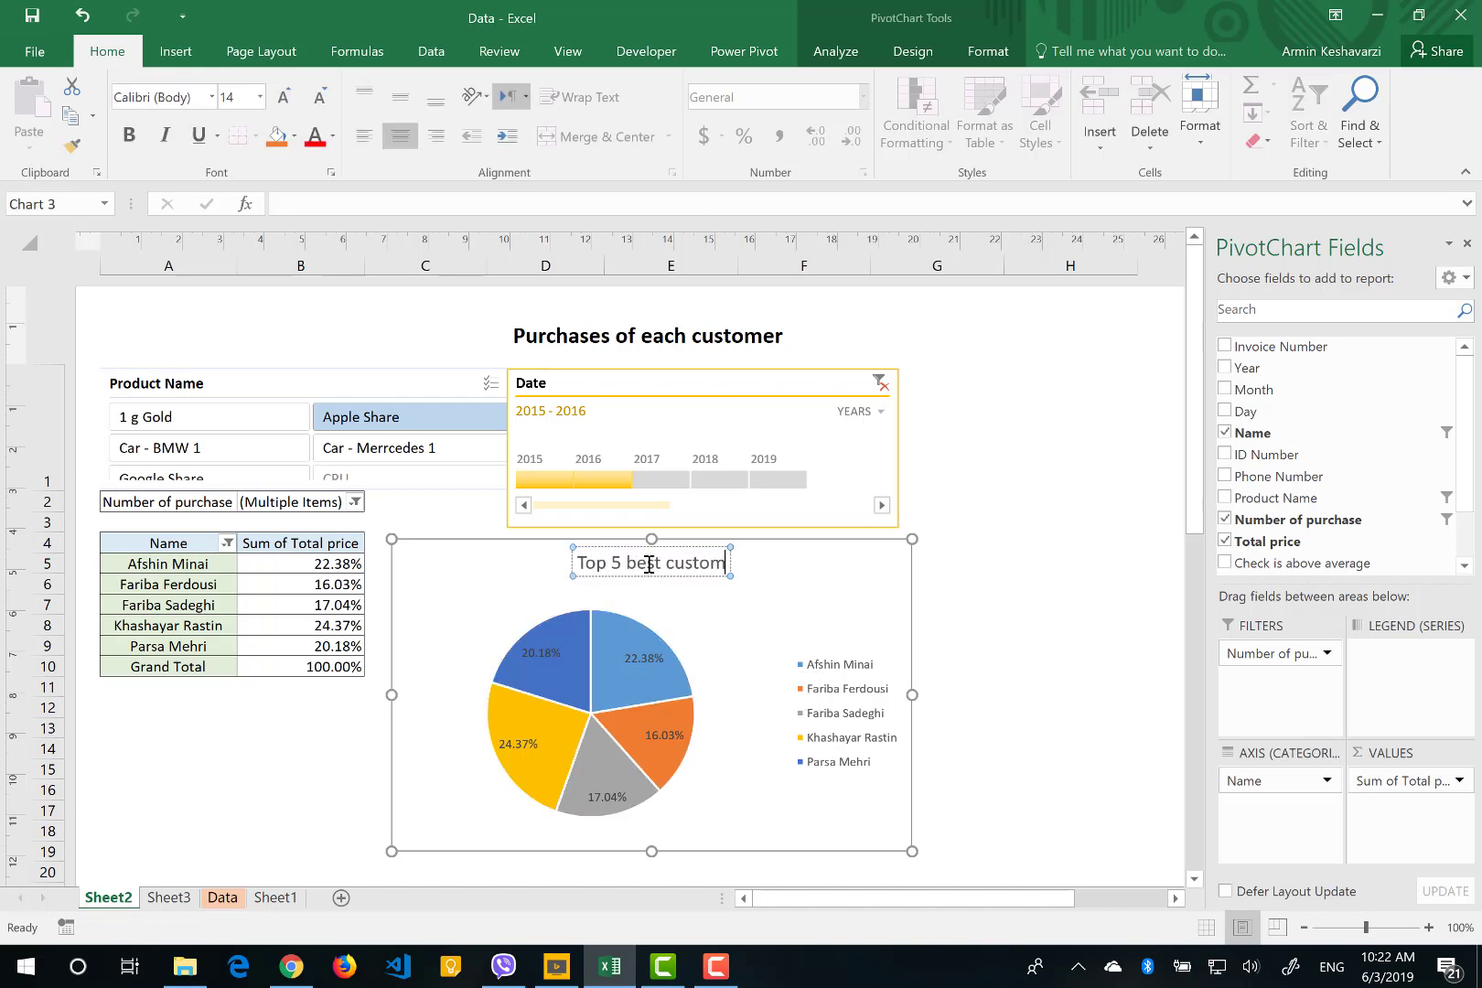
click(681, 782)
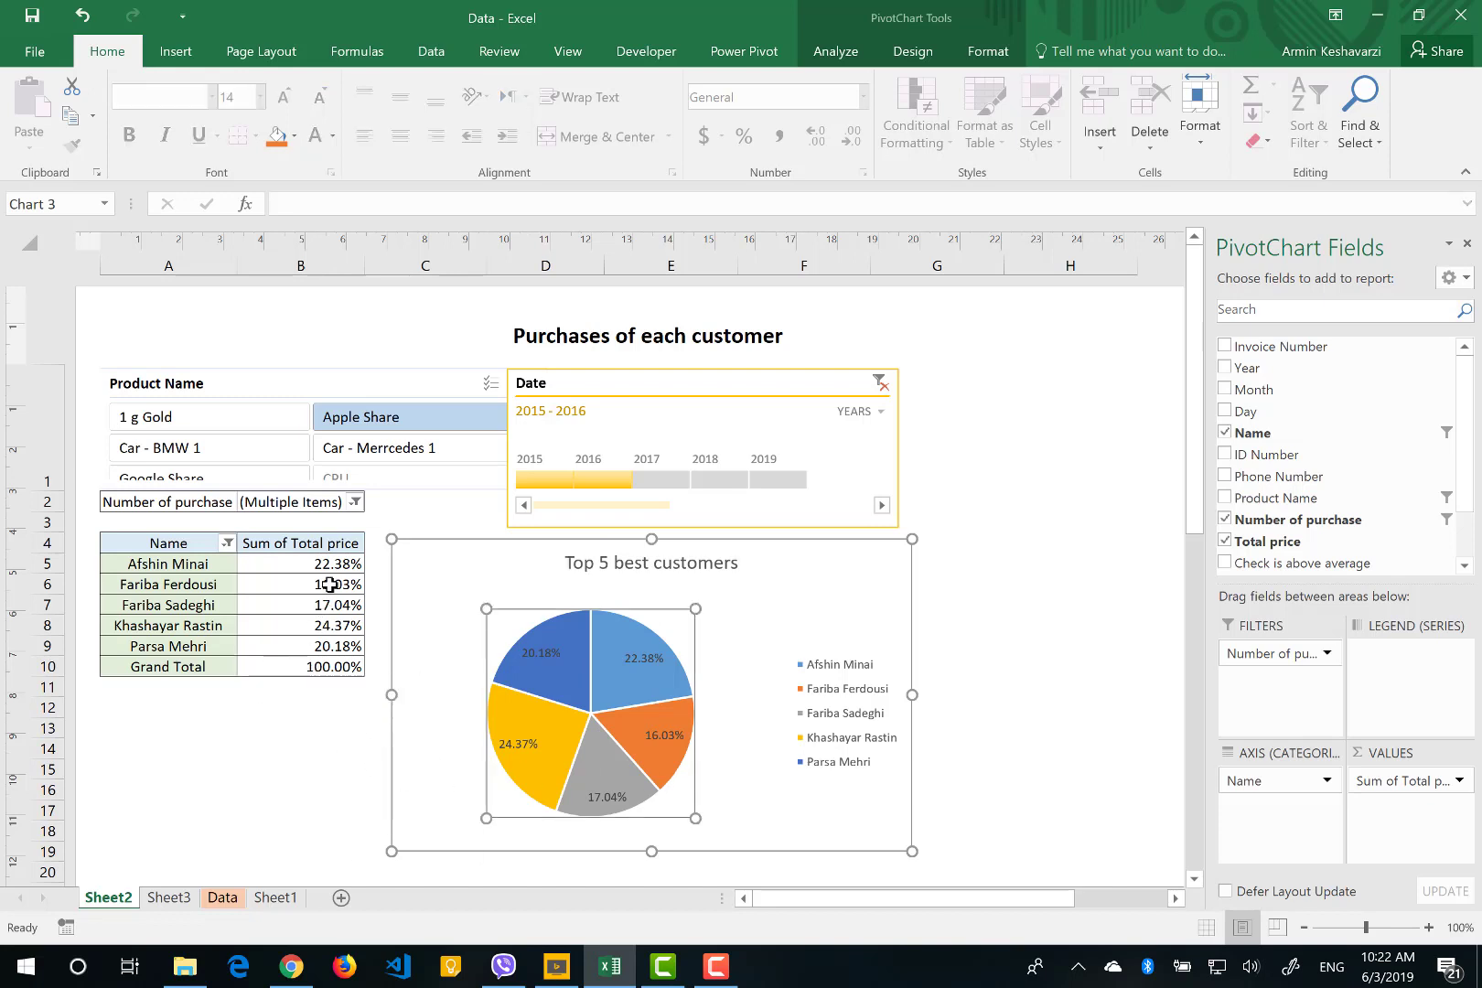
- Select the Sum of Total price percentages in B5:B9 and compare them with the pie slices
drag(331, 562, 328, 638)
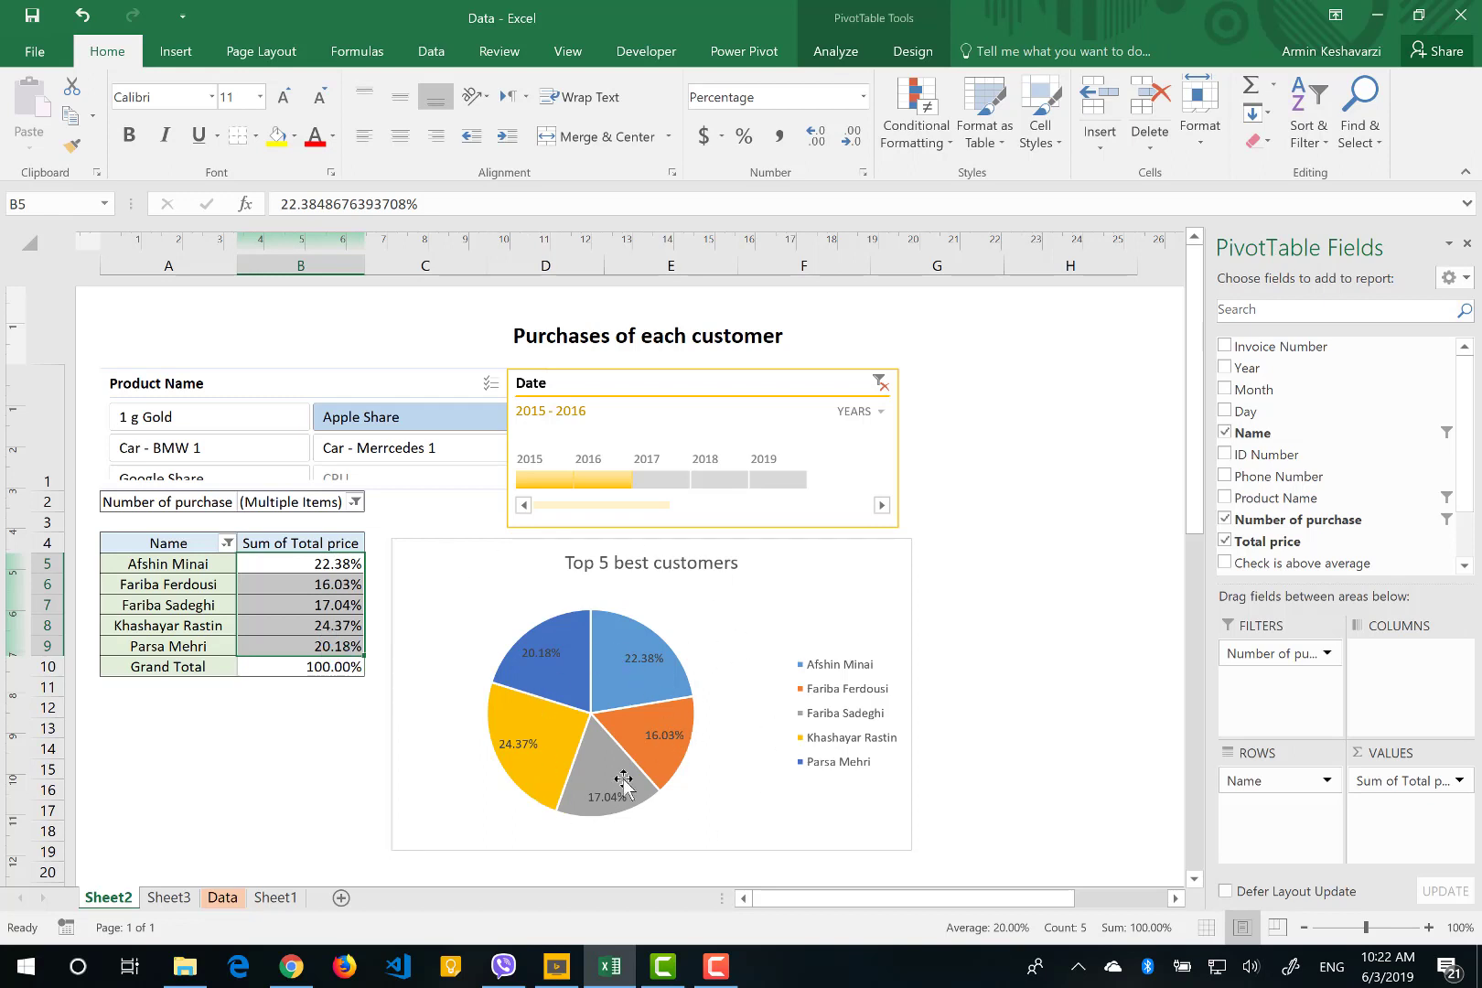
mouse_move(544, 784)
mouse_move(604, 711)
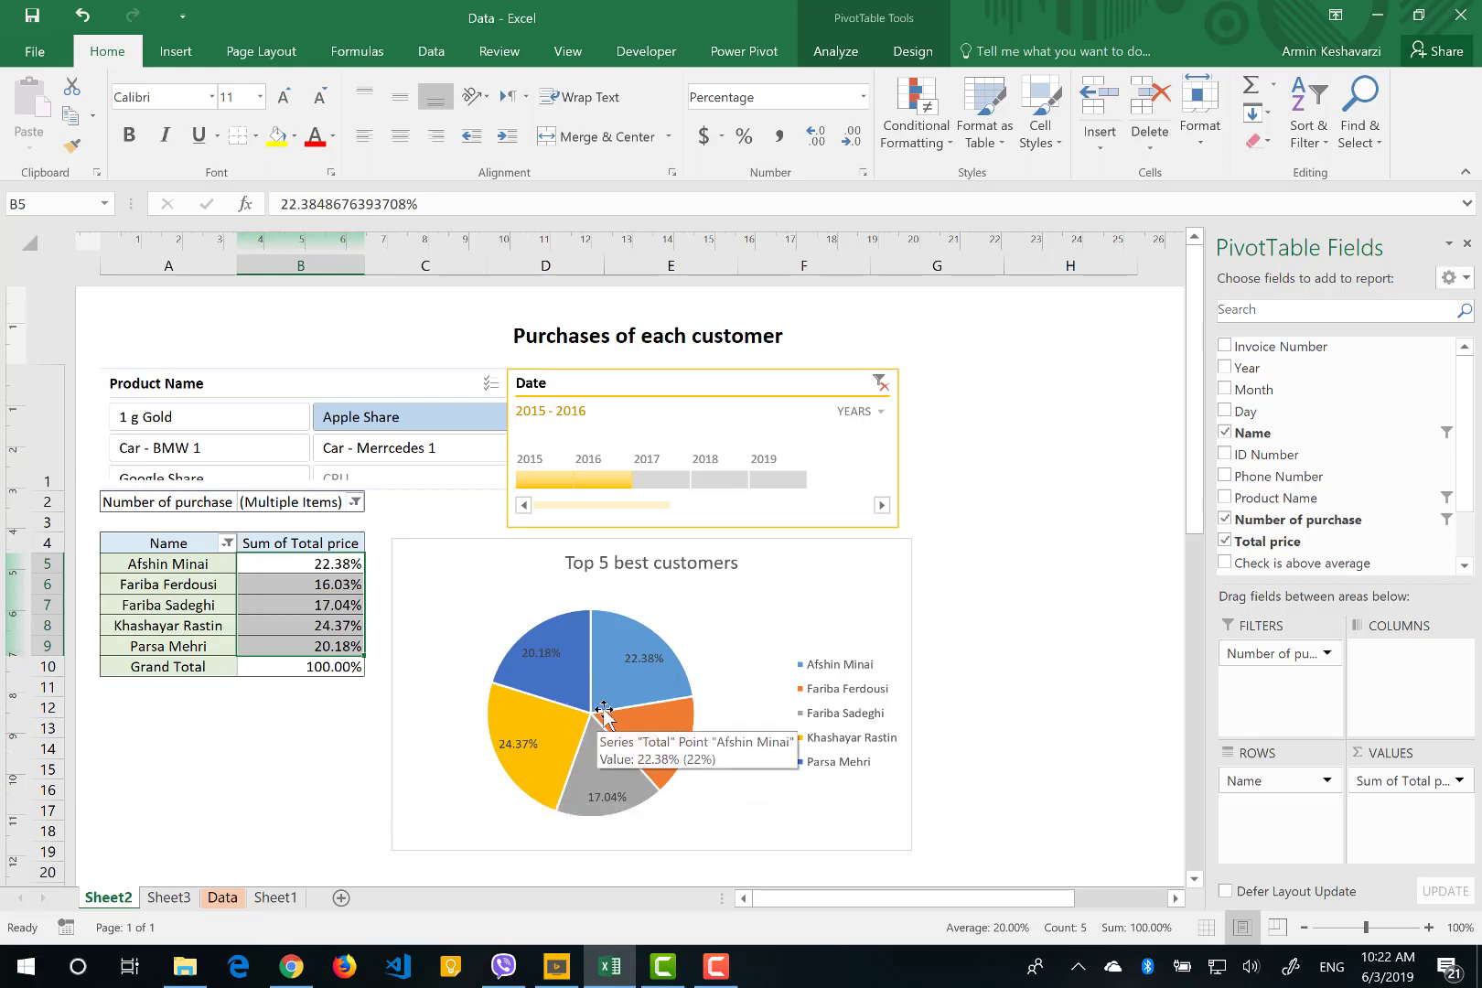
- Replace the pie chart's title with "Customers bought percentage"
click(779, 578)
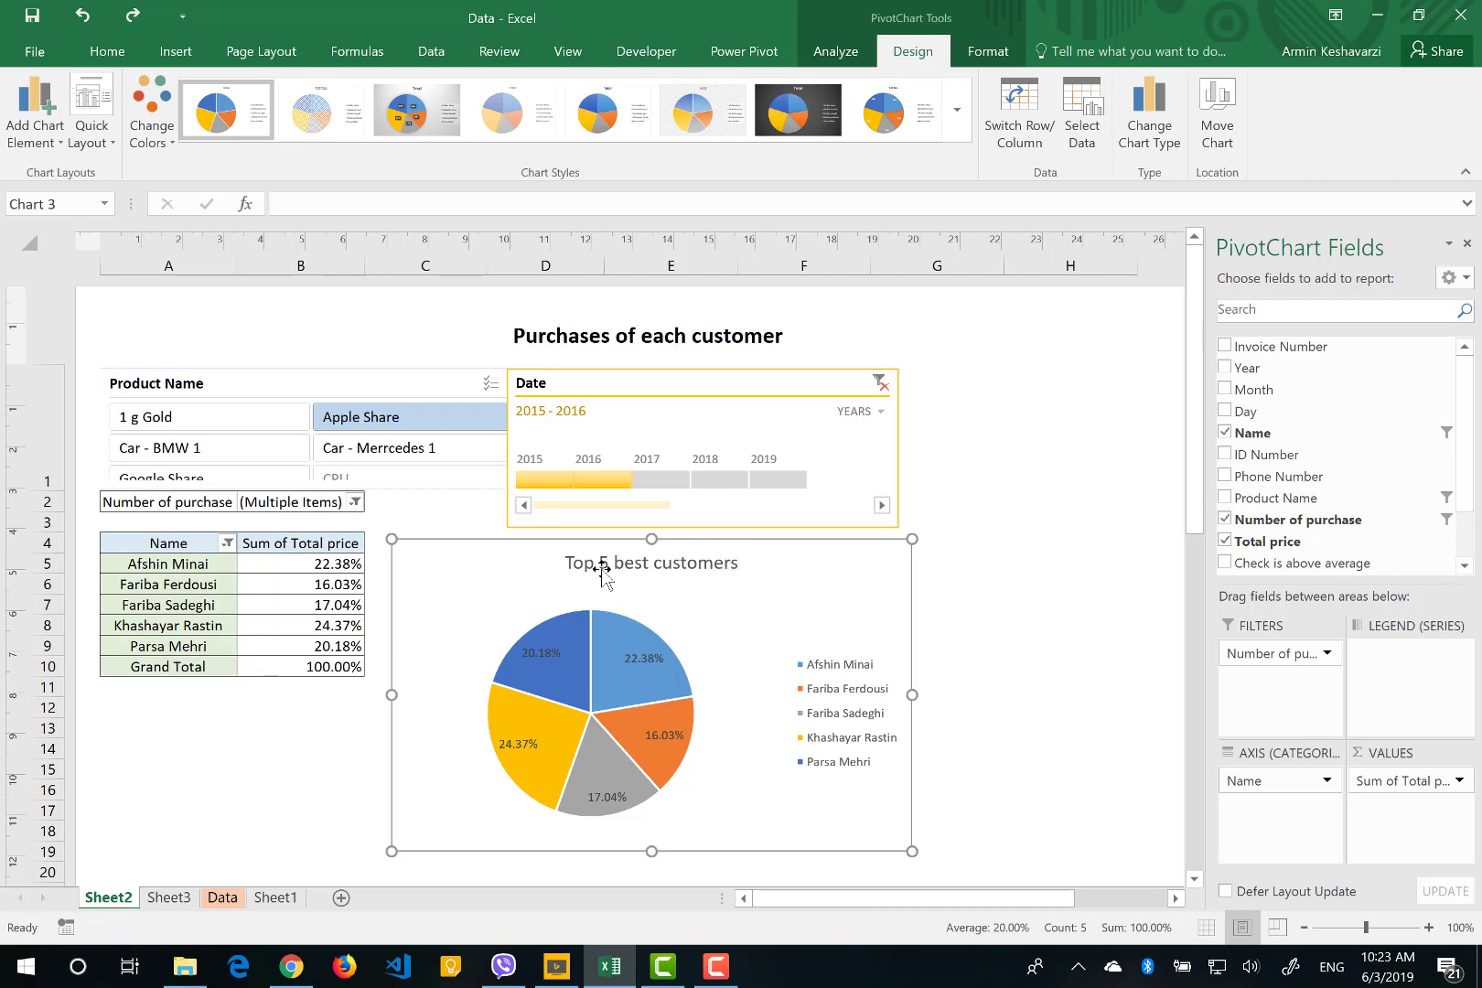
click(635, 557)
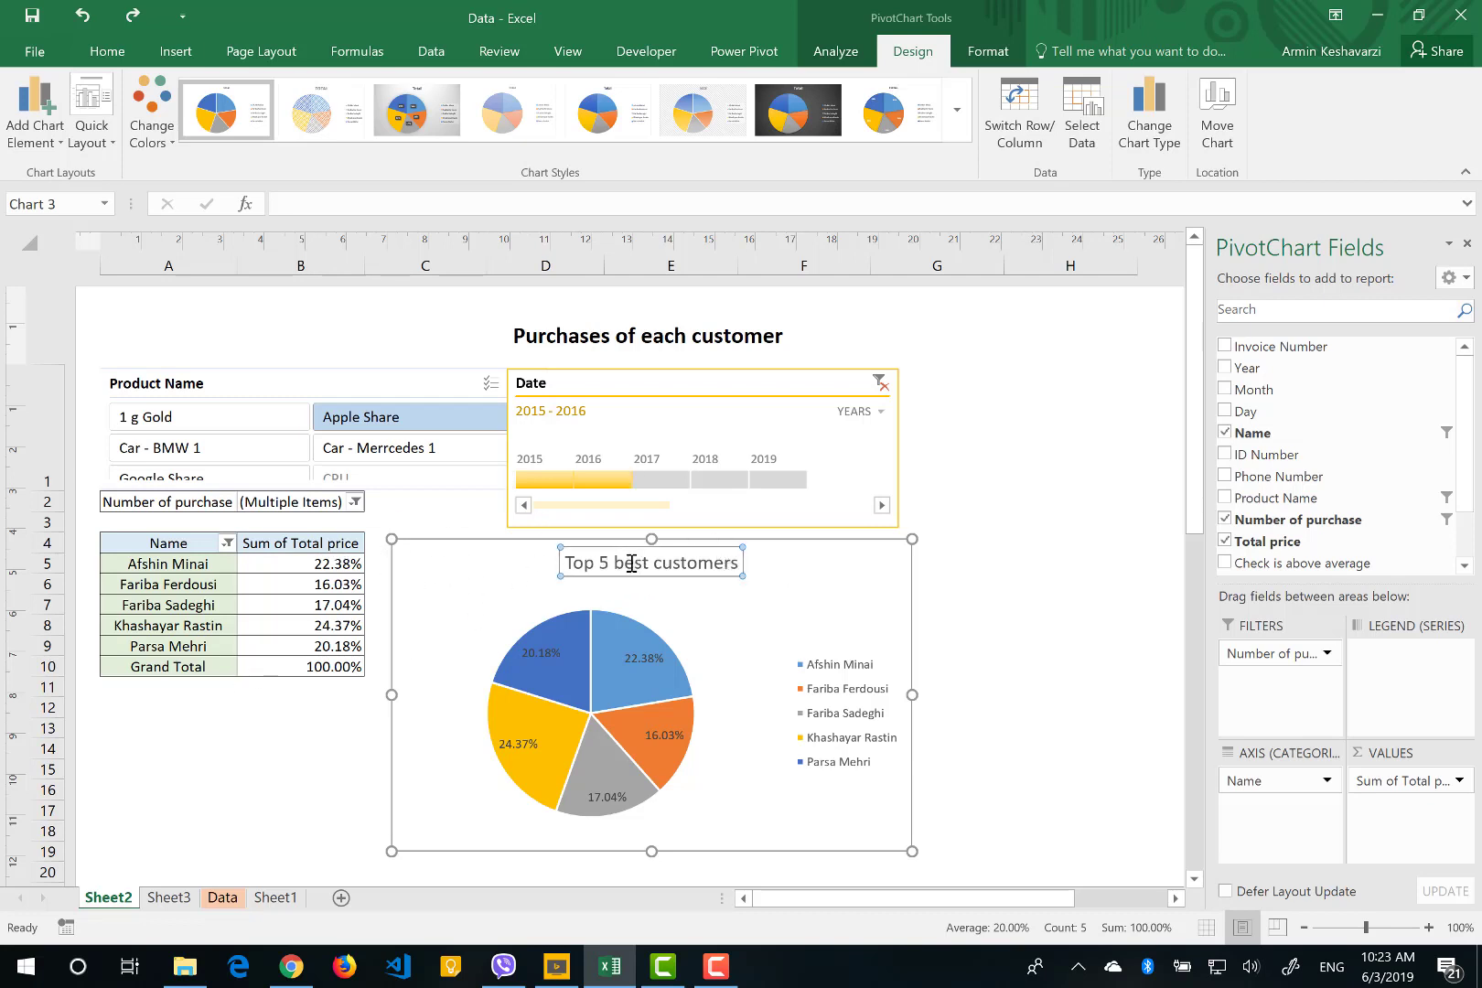
double_click(632, 562)
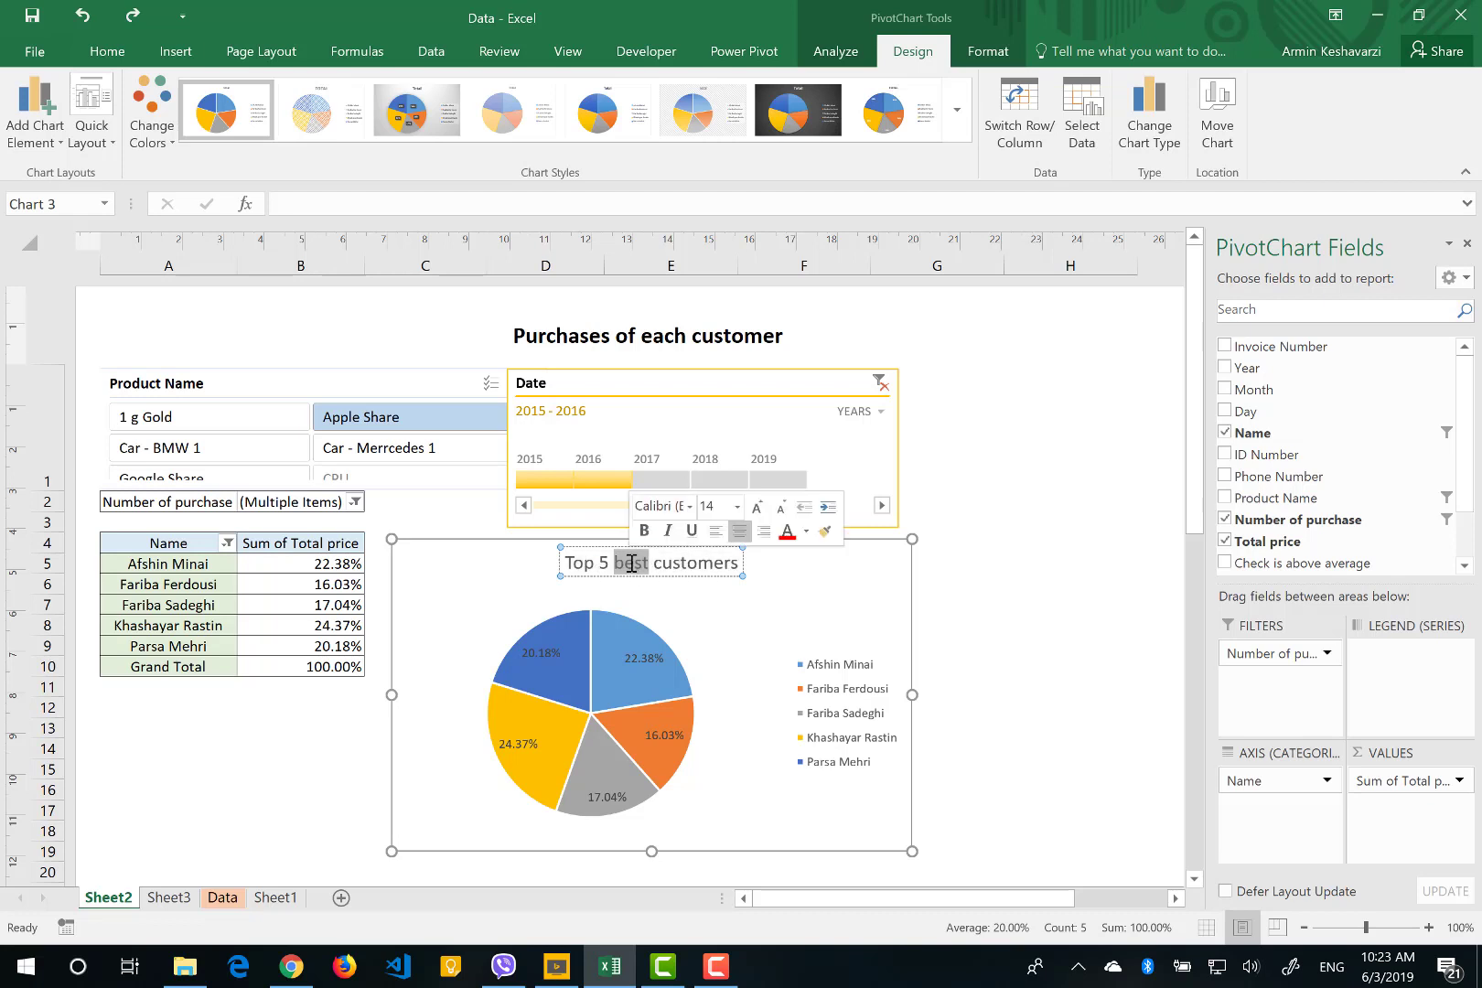
key(BackSpace)
key(BackSpace)
key(BackSpace)
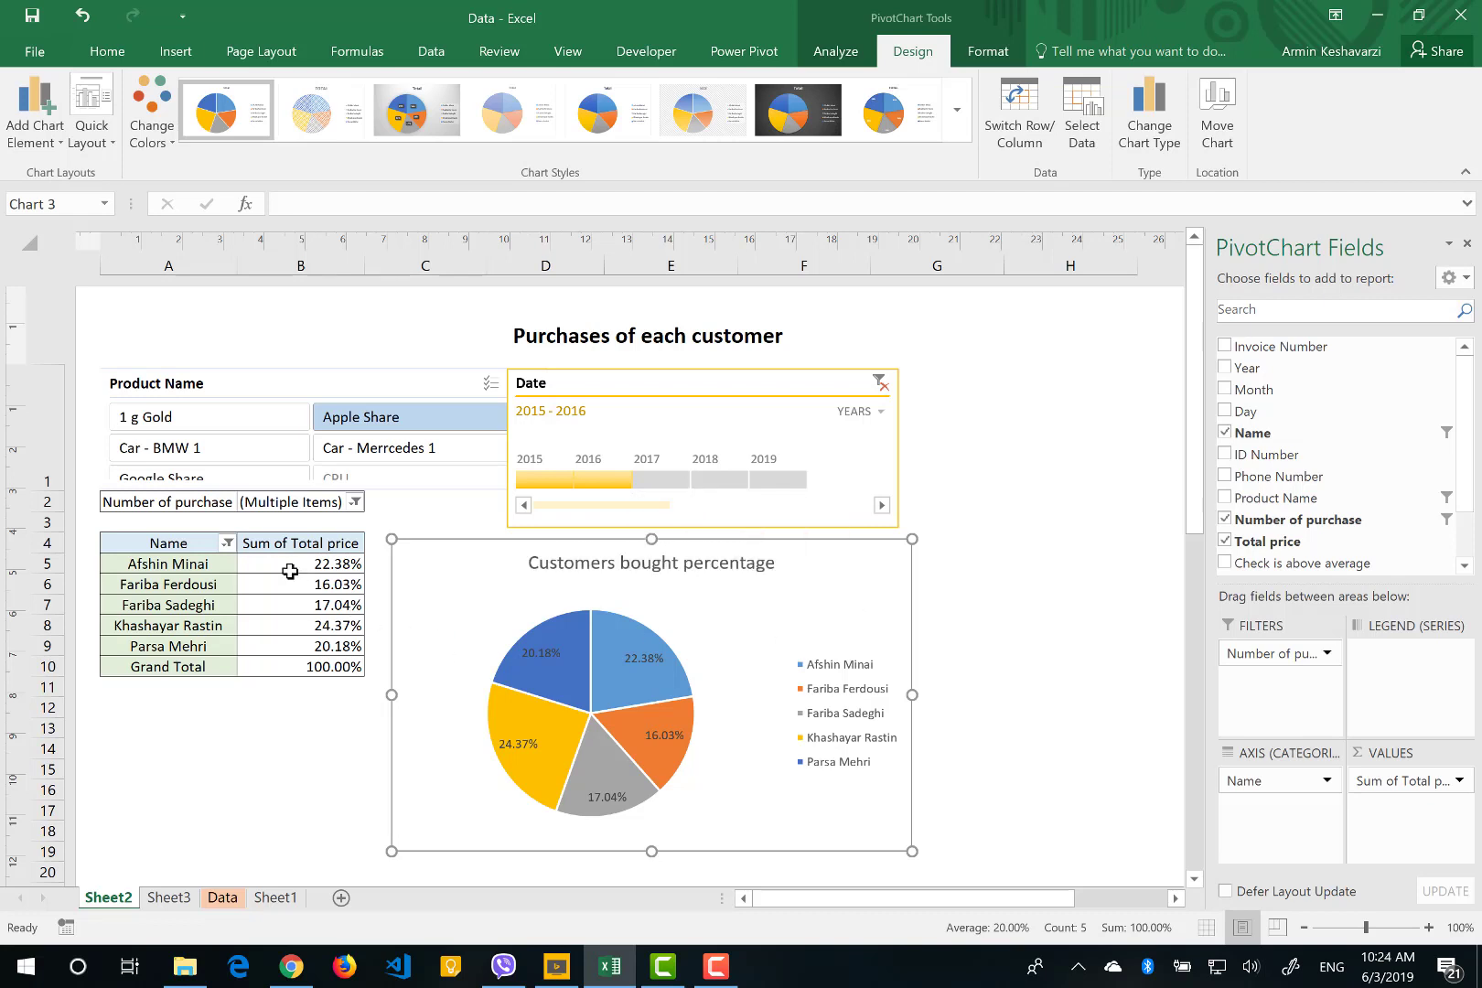
- Clear the filter from the Name field and change the pie chart to a Clustered Column chart
click(227, 543)
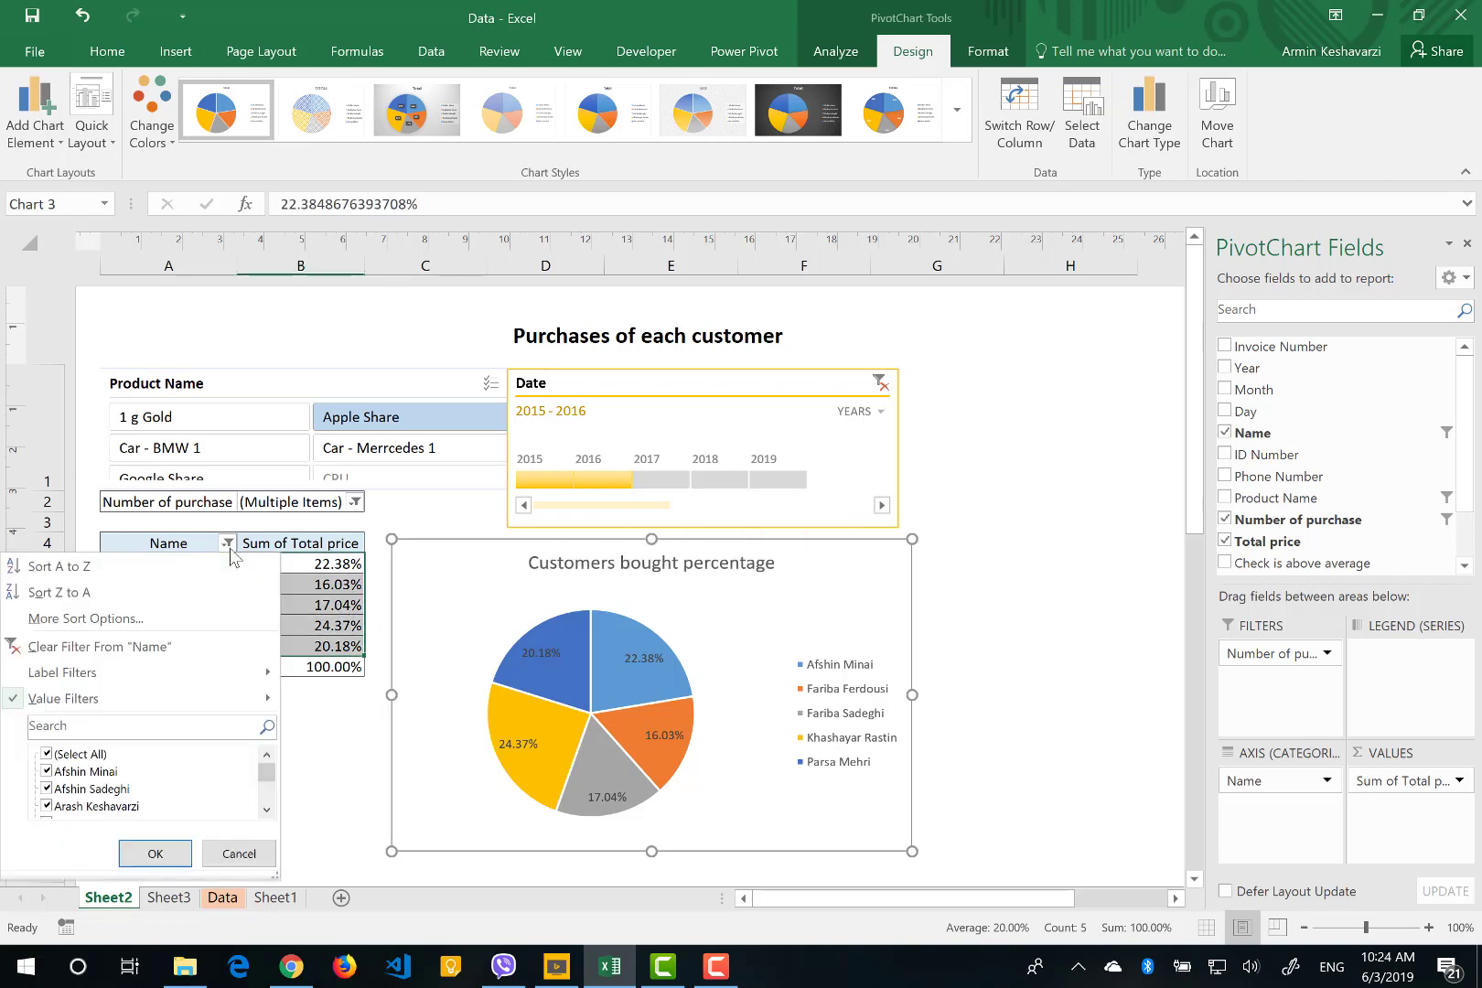
click(41, 646)
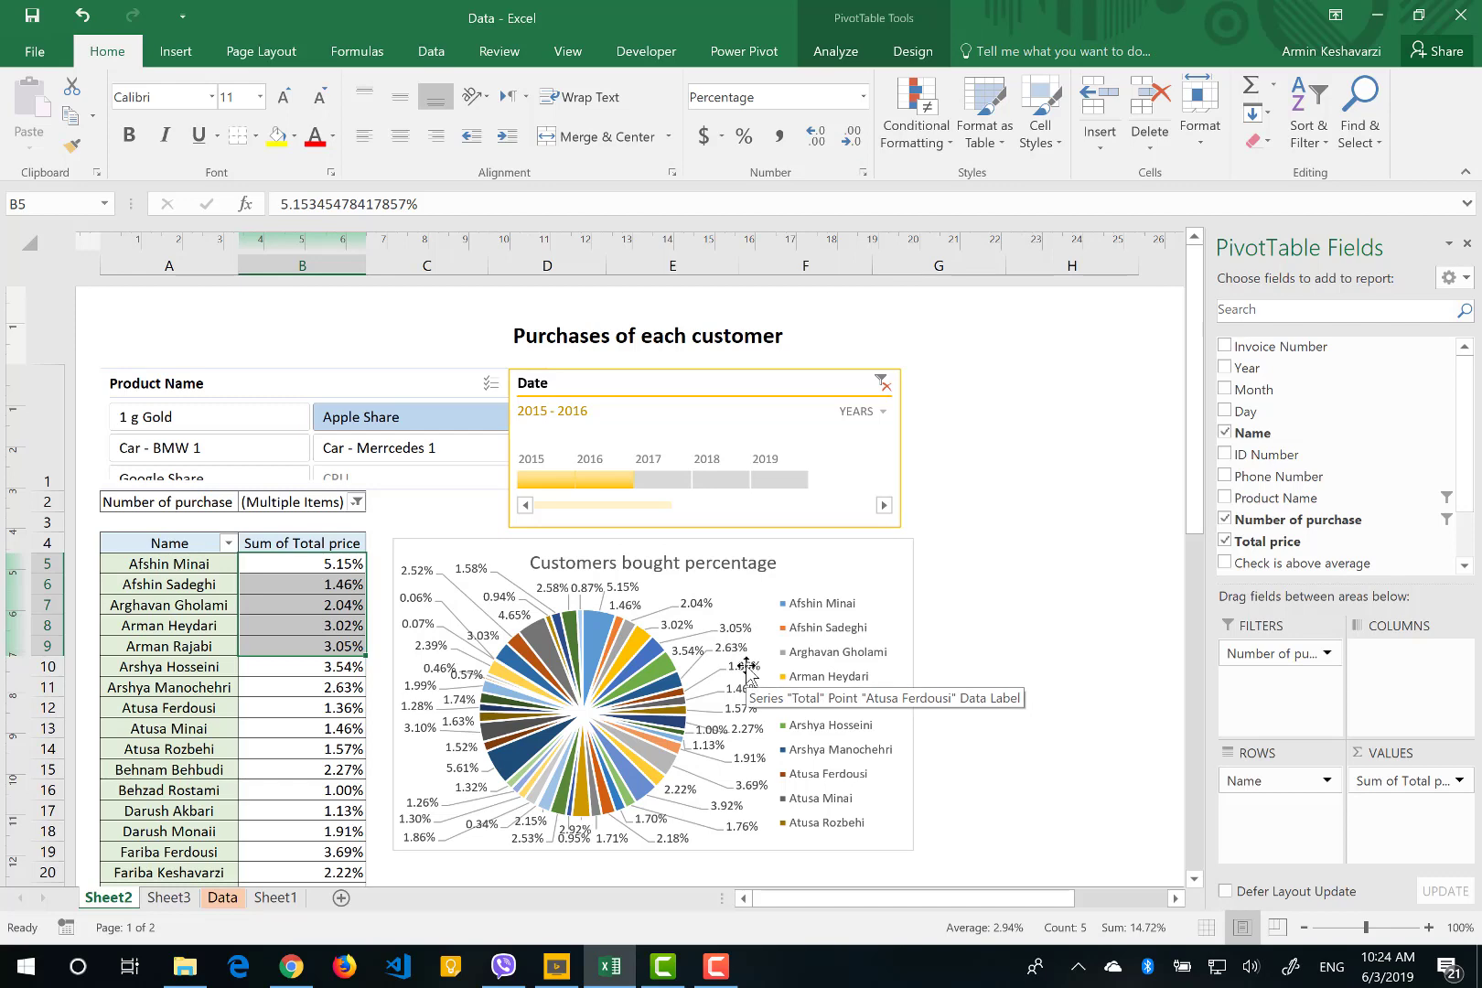
click(874, 552)
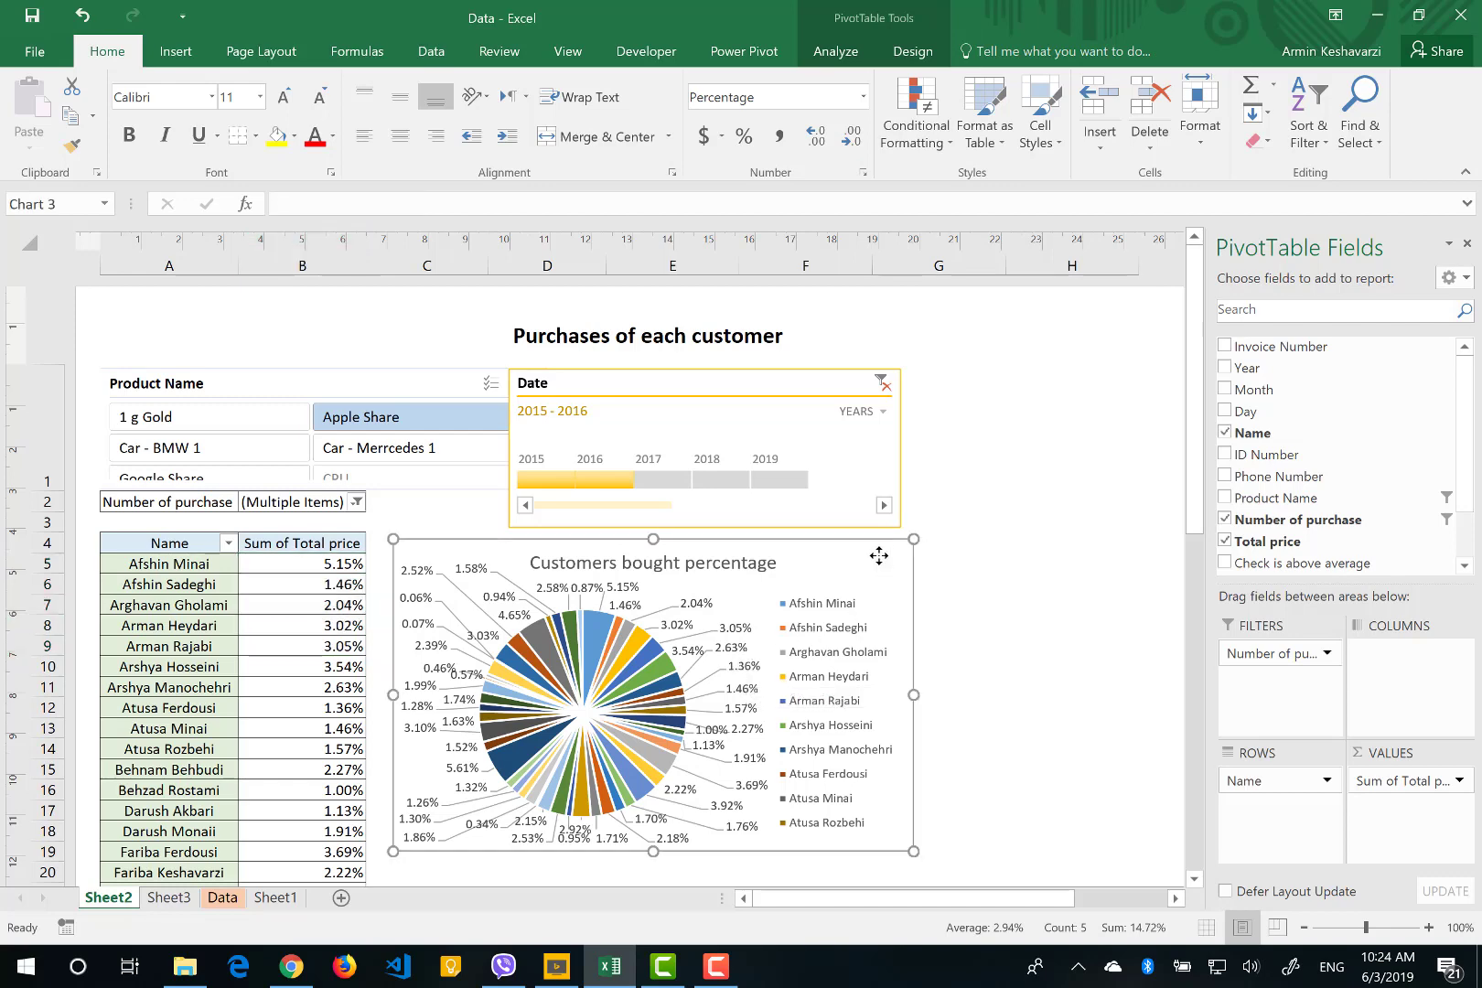
click(1164, 78)
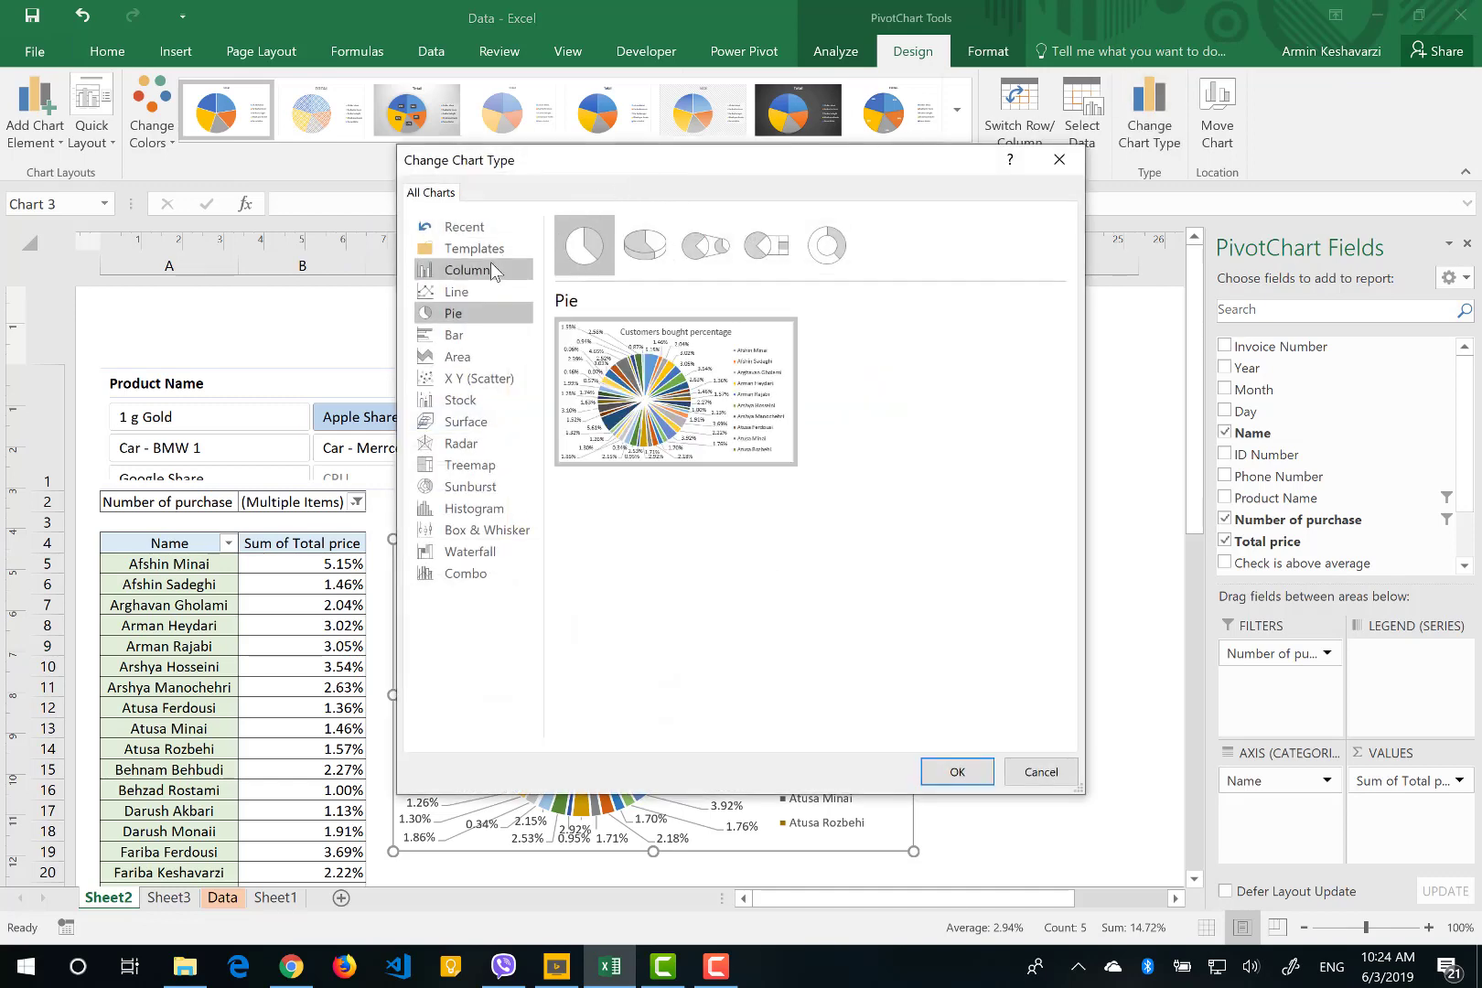
click(491, 264)
click(485, 334)
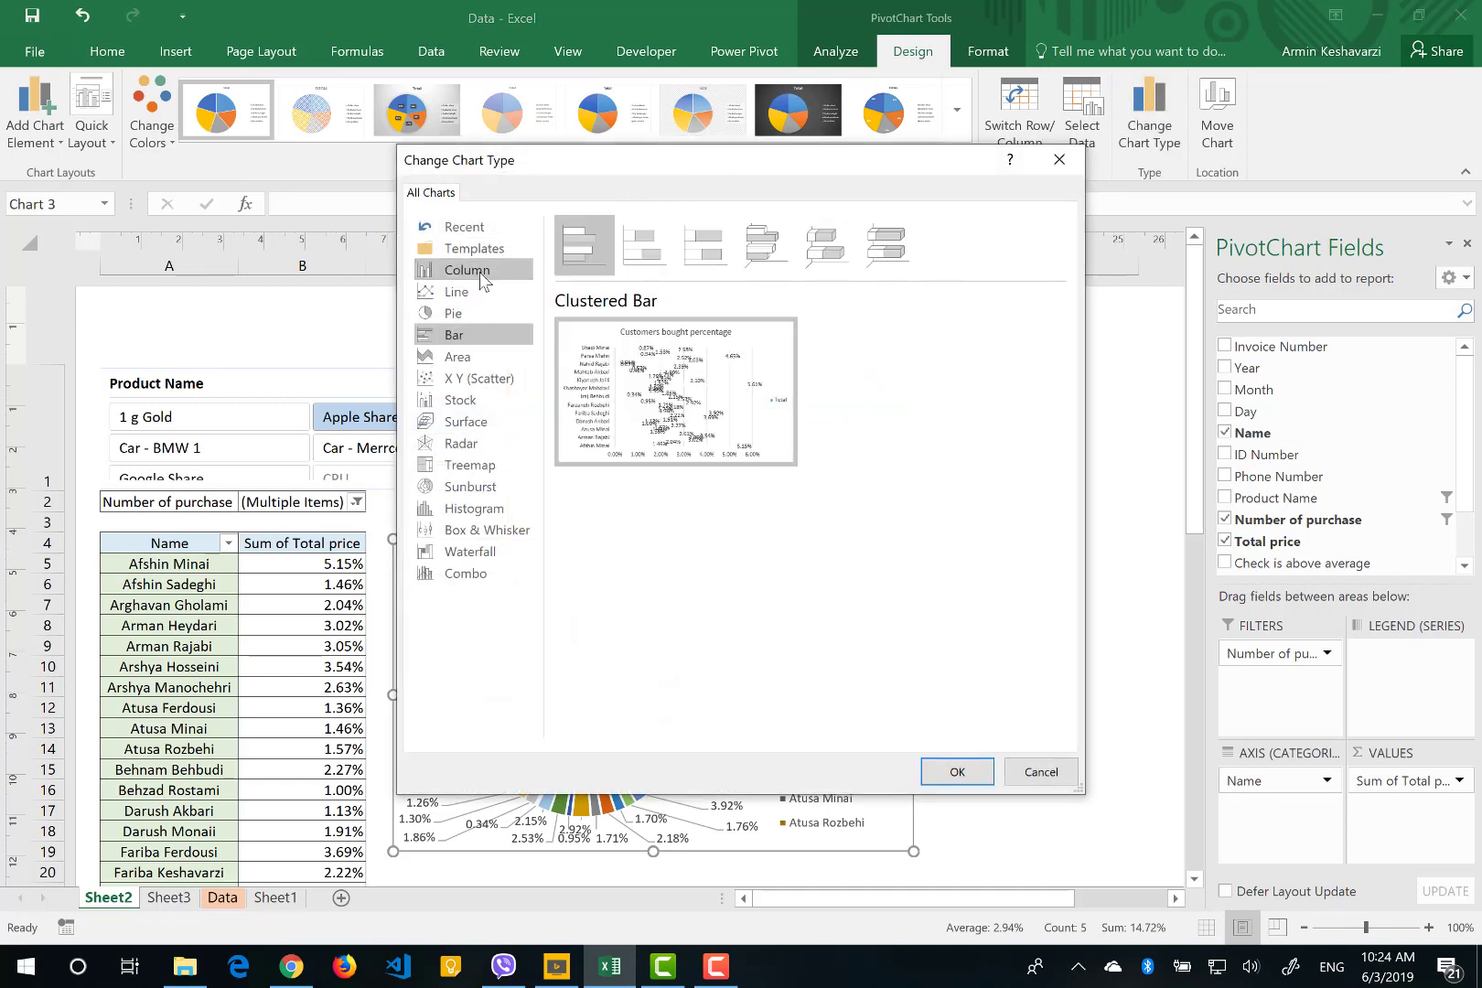
click(484, 275)
mouse_move(701, 430)
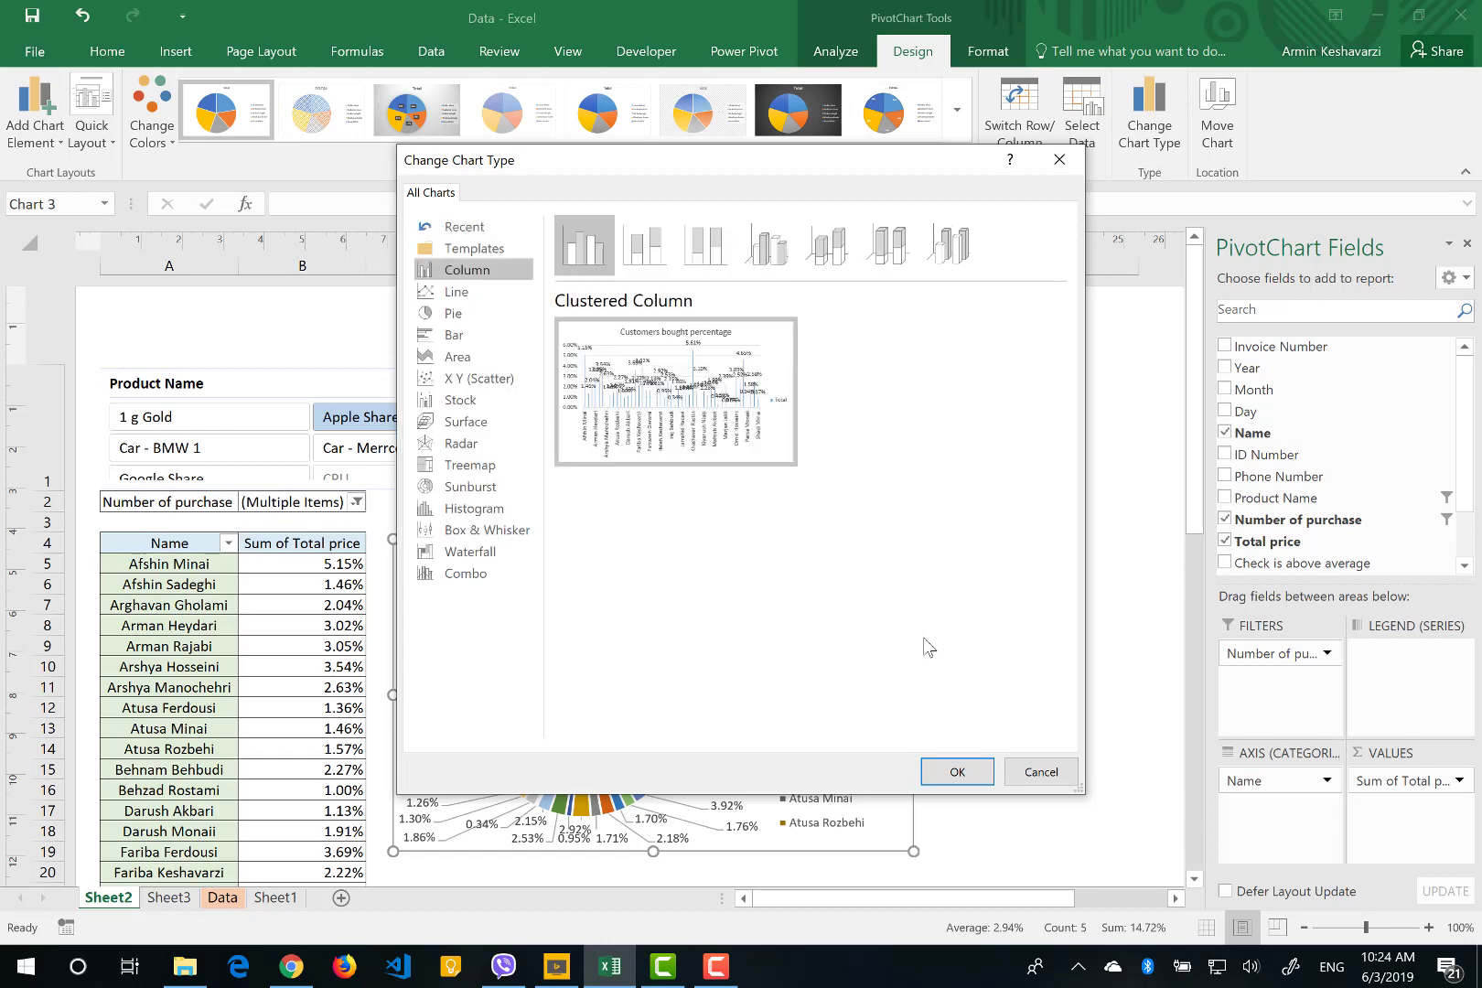
click(956, 771)
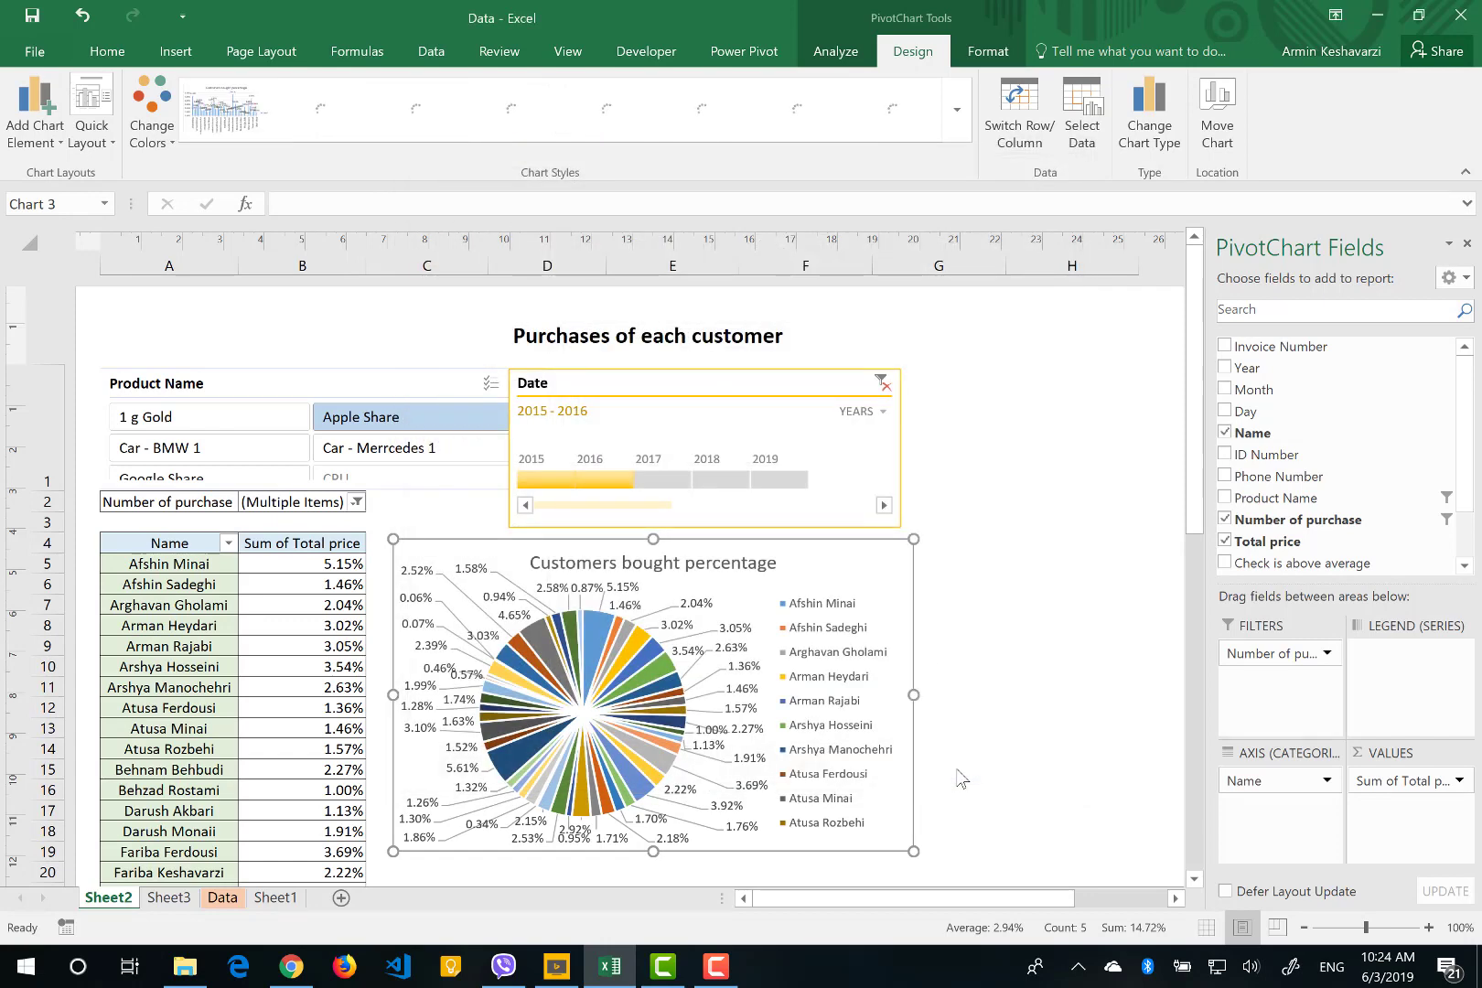
- Delete the column chart's legend and widen the chart to the far edge of column H
click(889, 714)
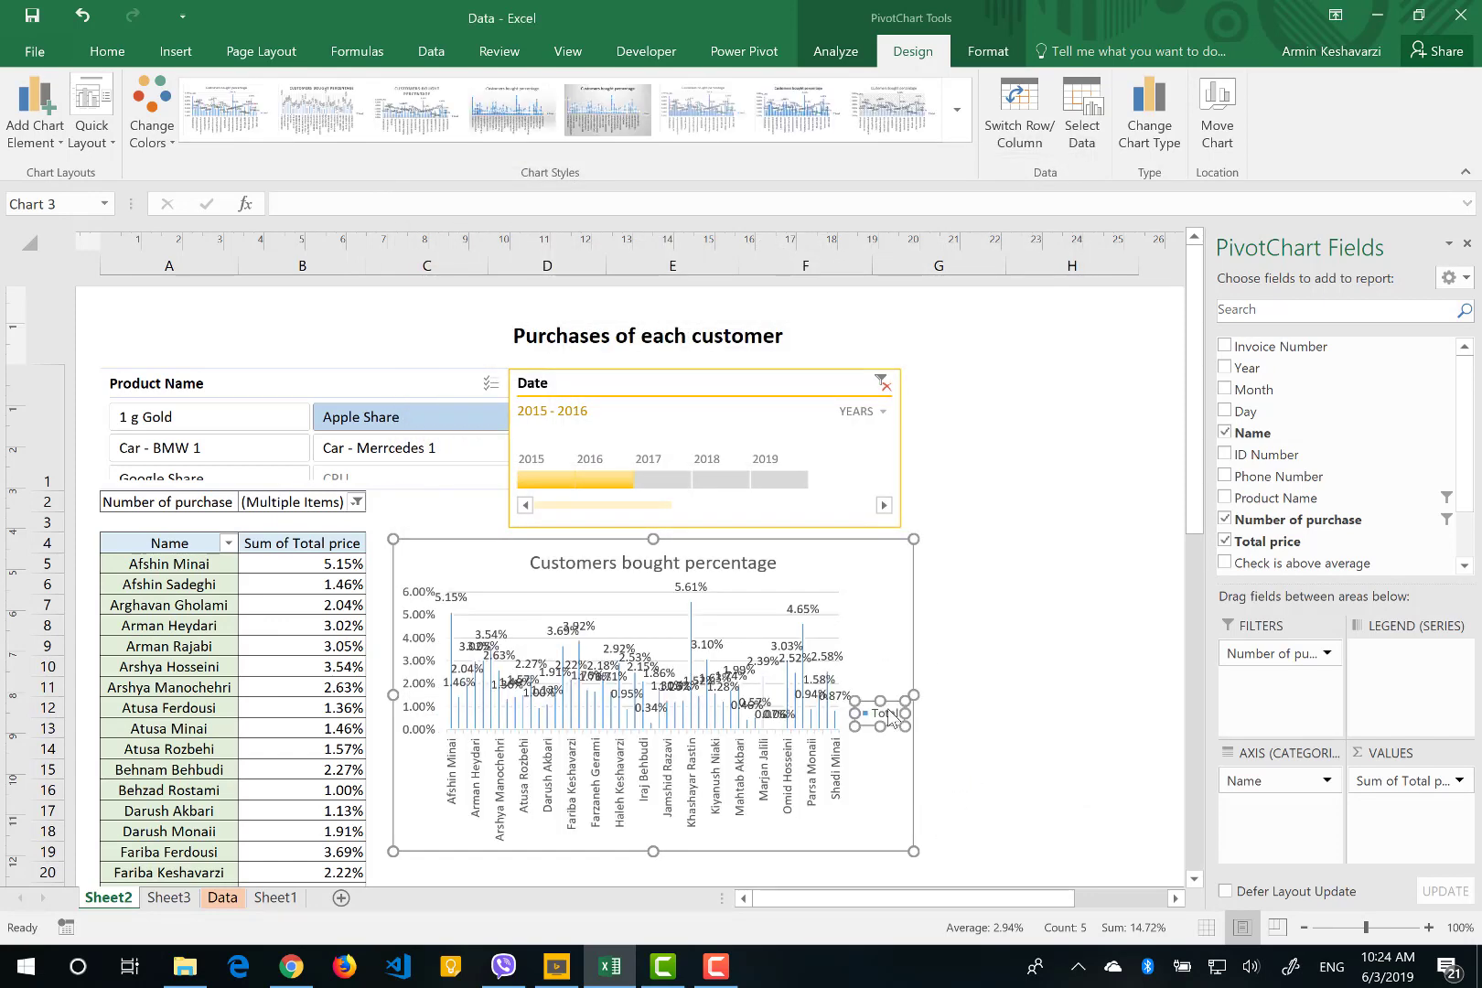
key(Delete)
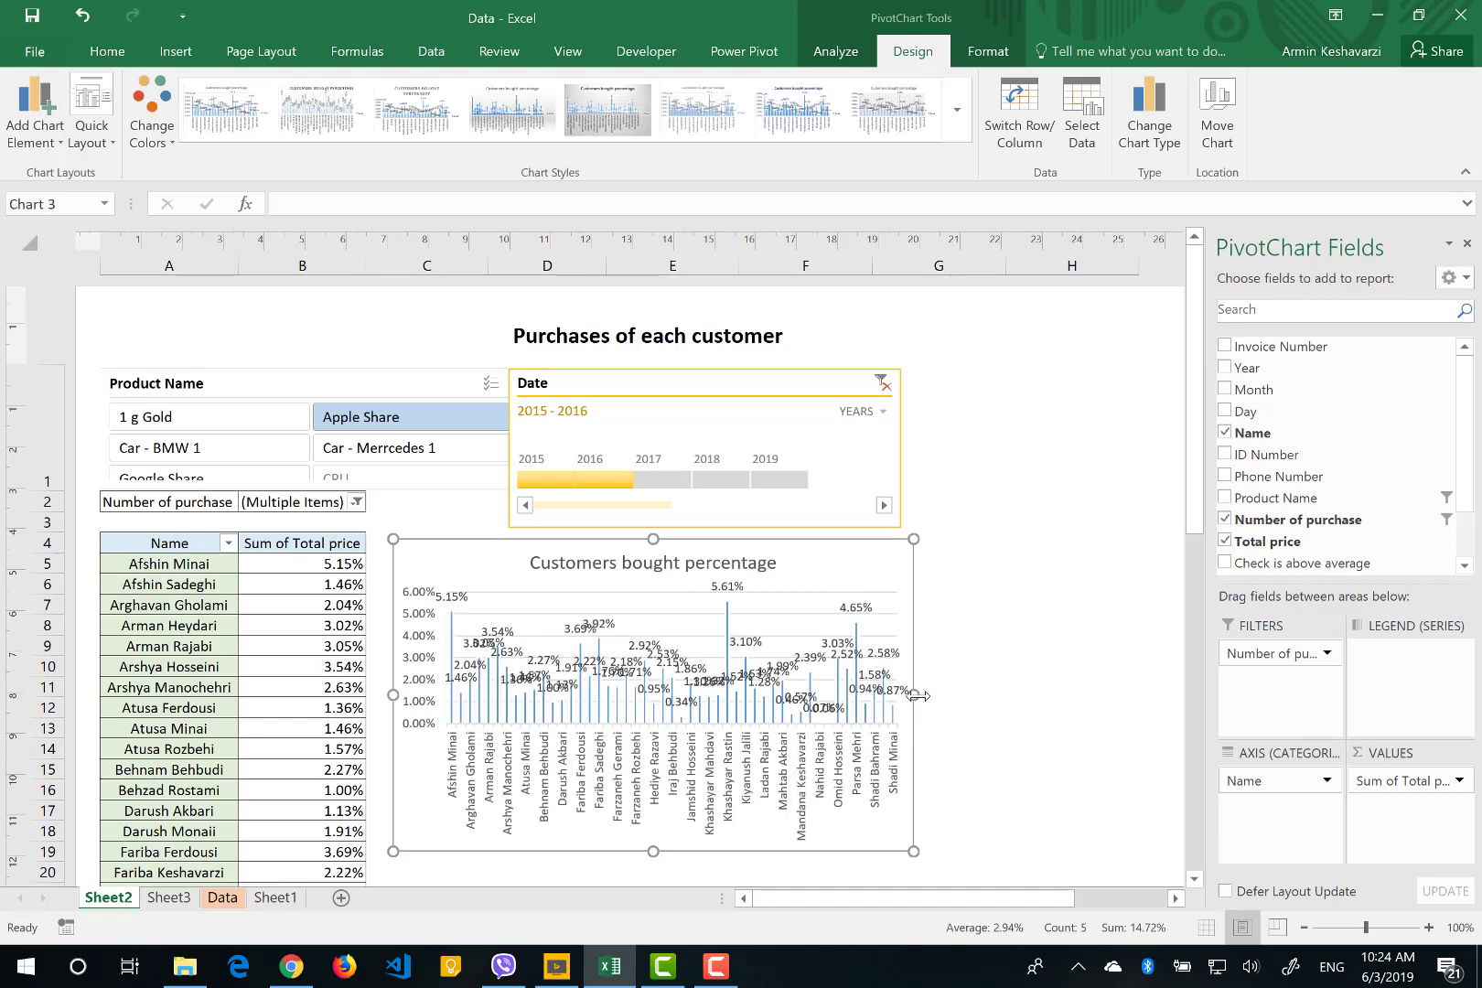
drag(915, 696, 1162, 698)
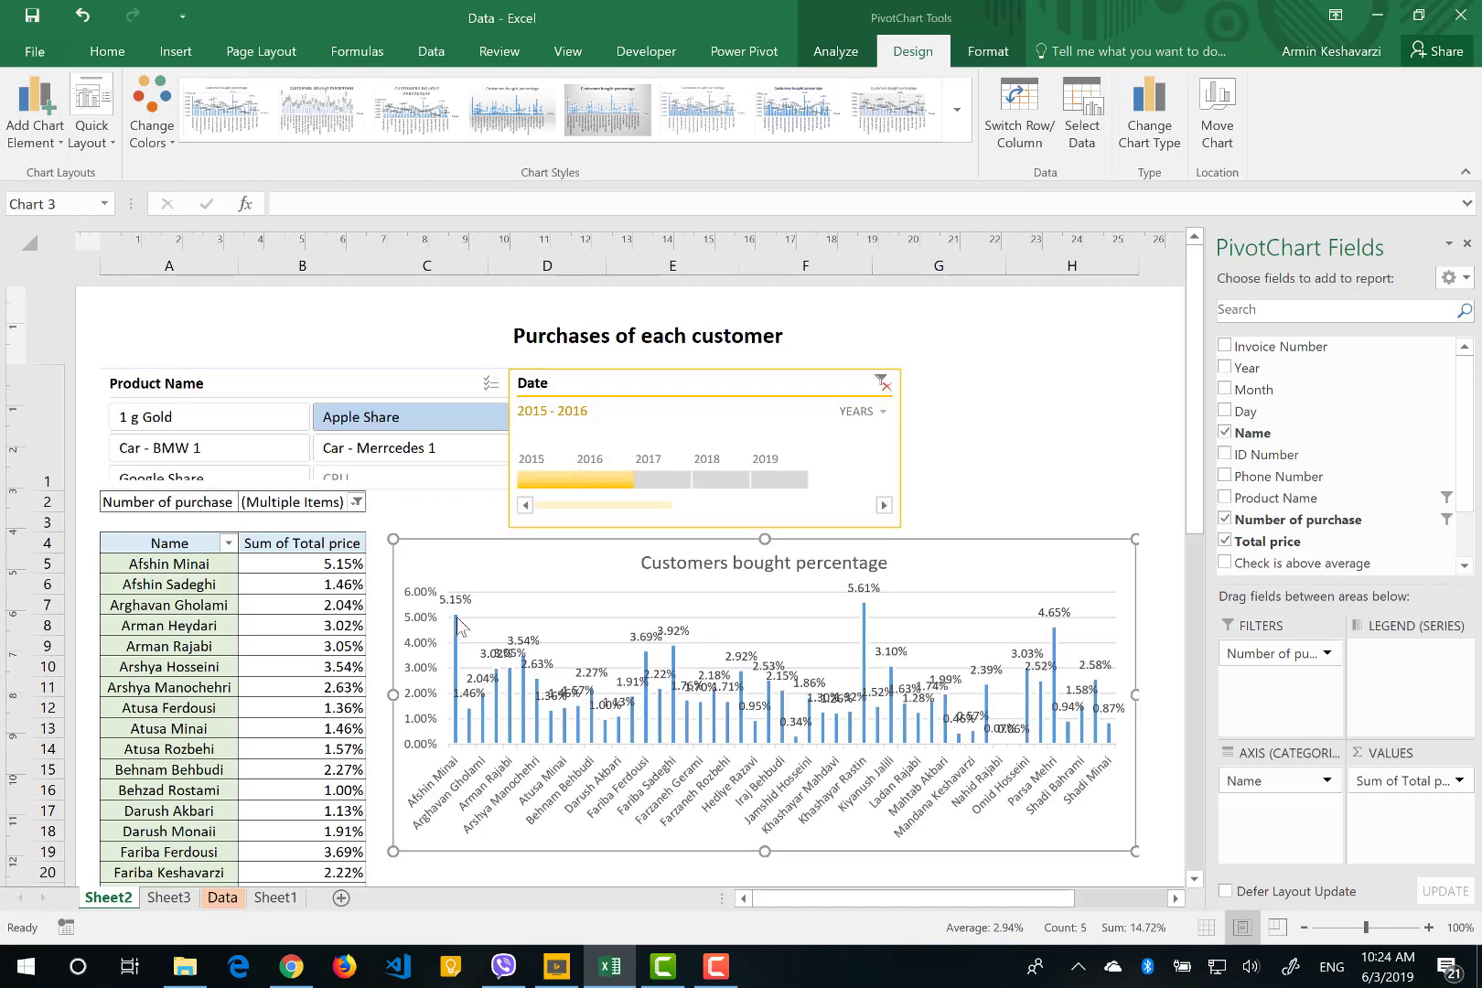
- Delete the data labels from the column chart
click(461, 601)
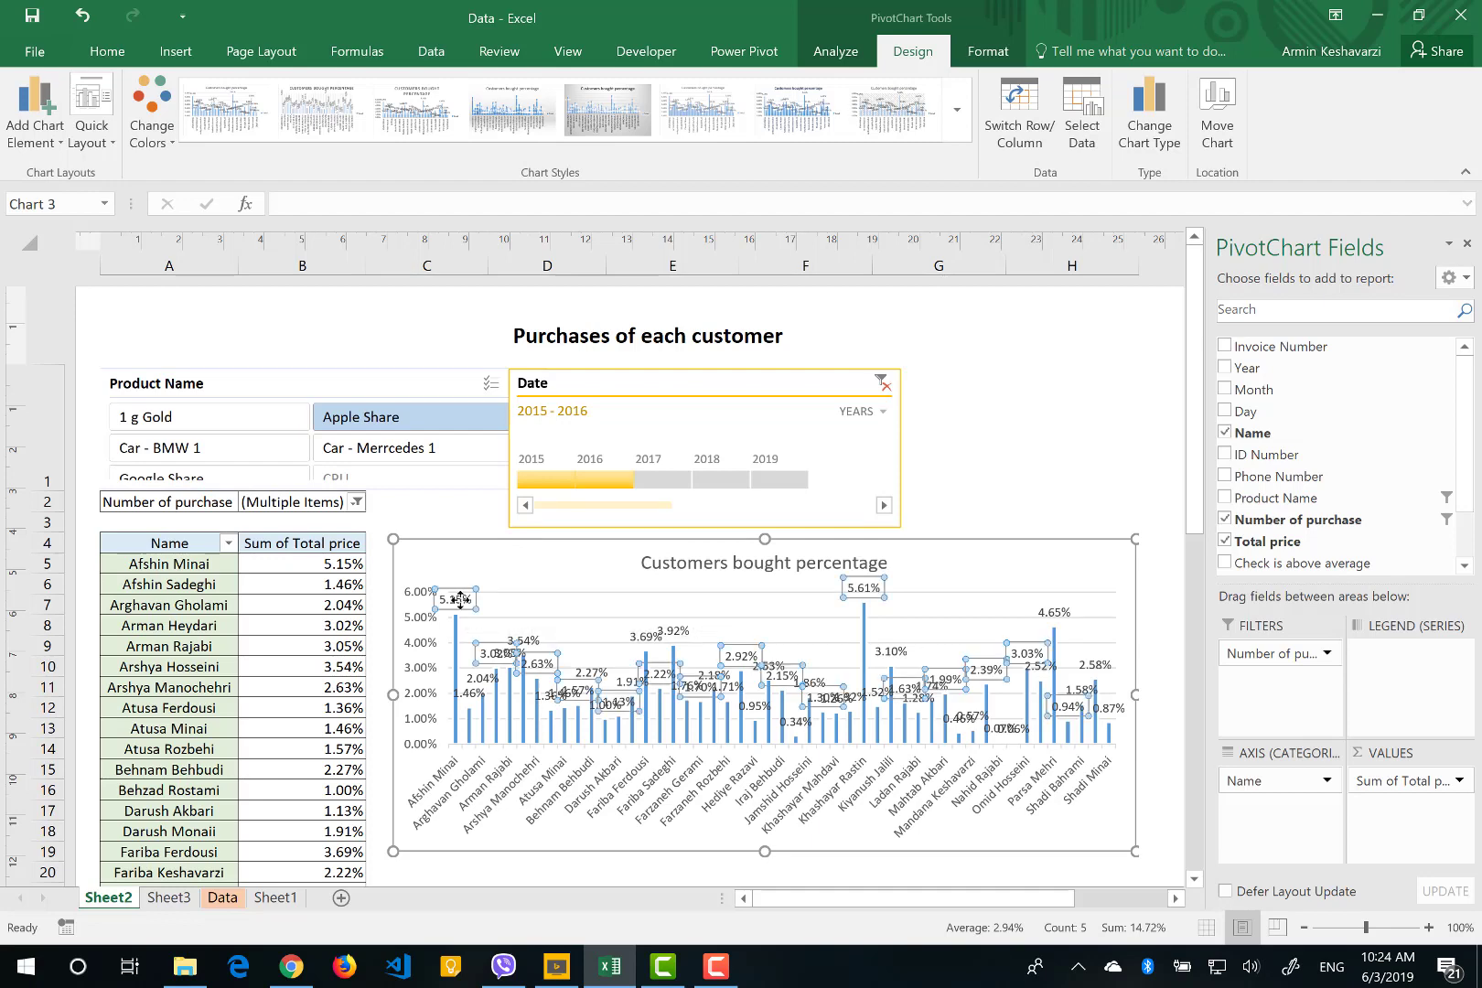
key(Delete)
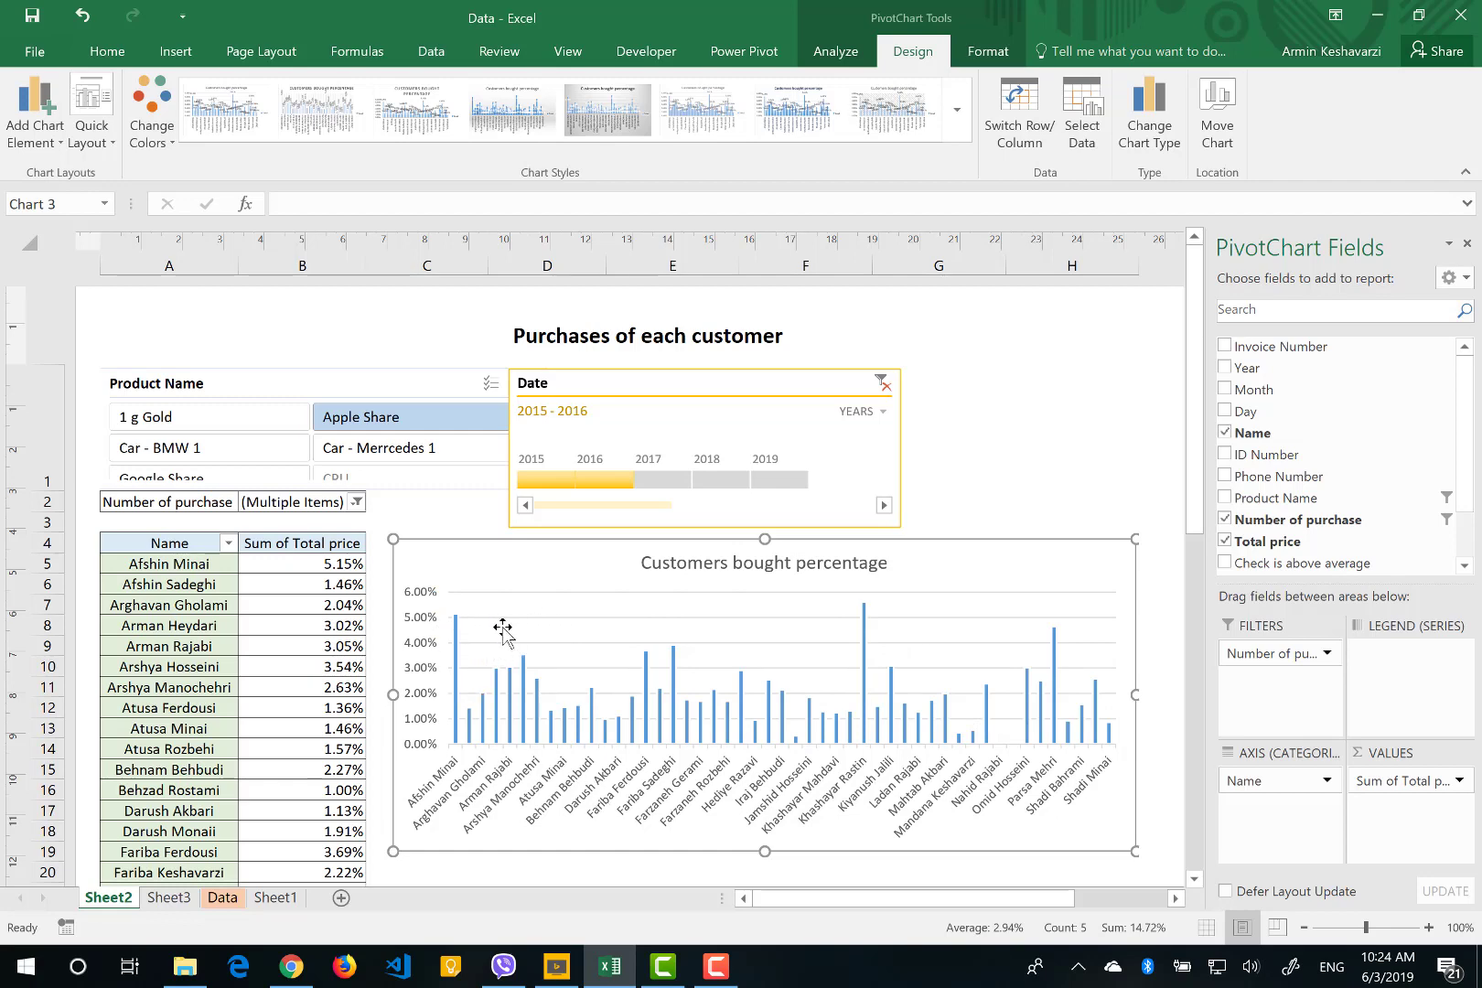
double_click(440, 792)
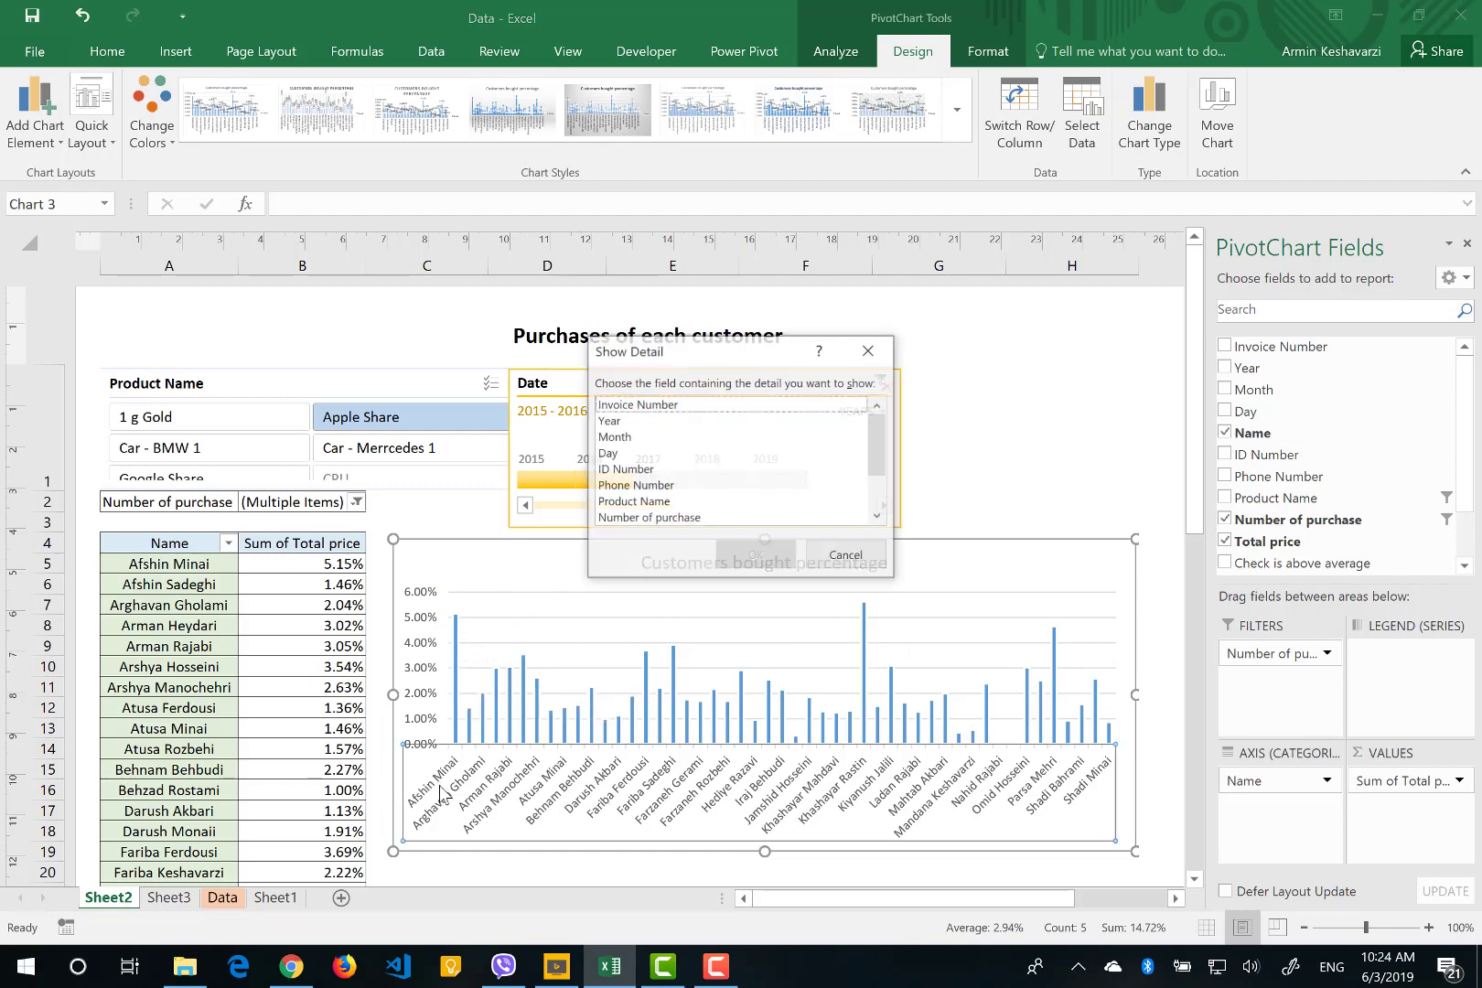
click(871, 560)
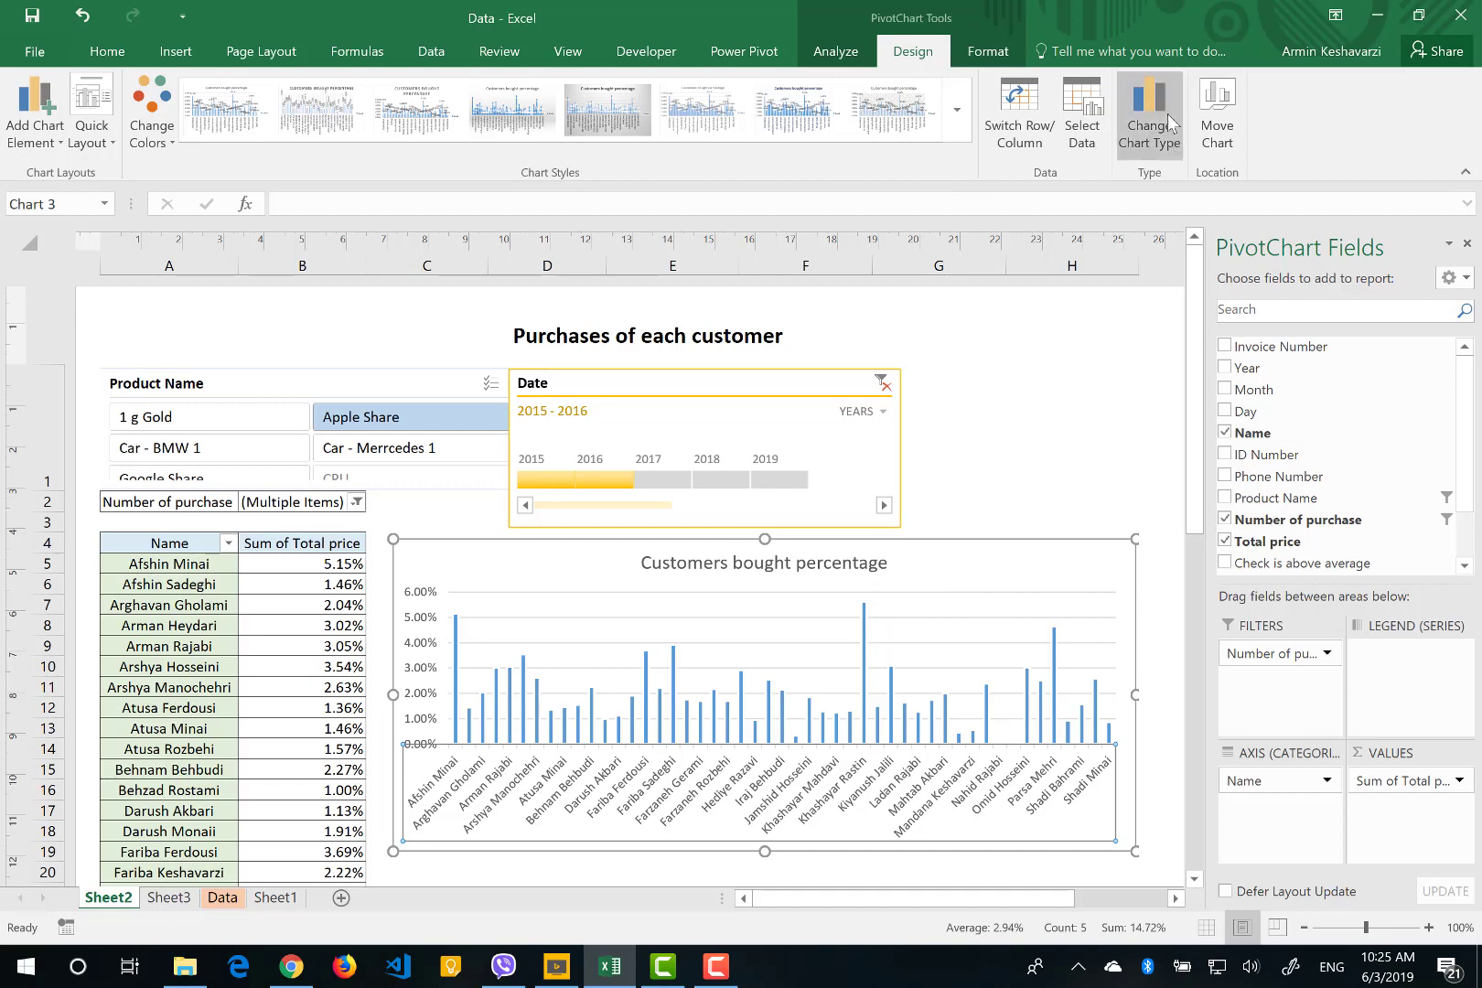
- Apply the thin orange line style to the chart's major horizontal gridlines
click(988, 51)
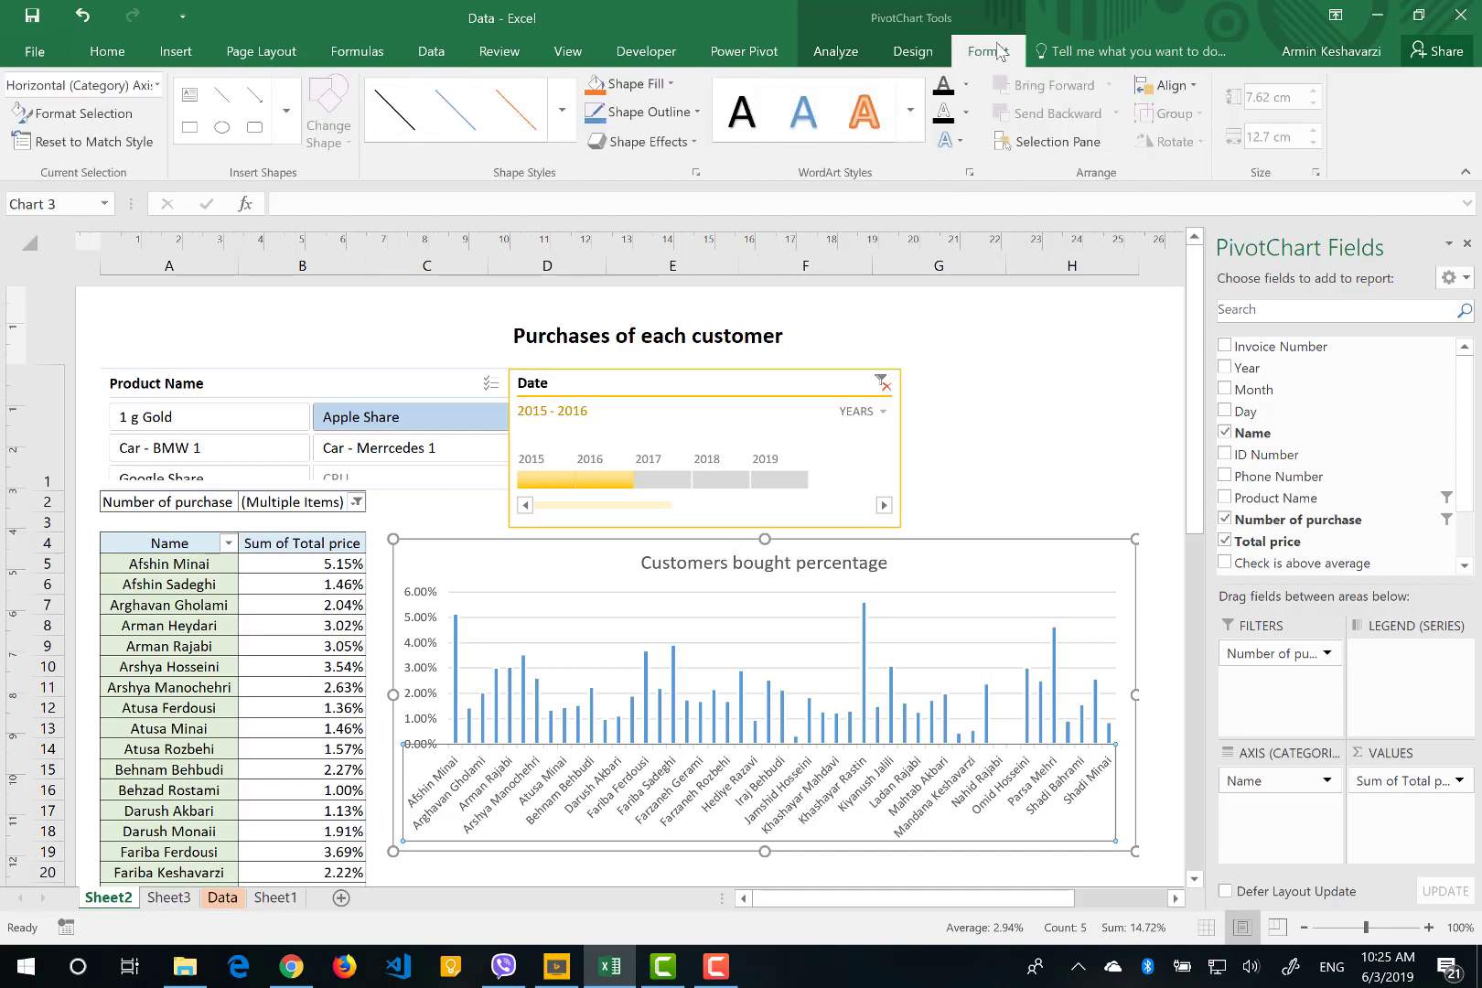
click(536, 627)
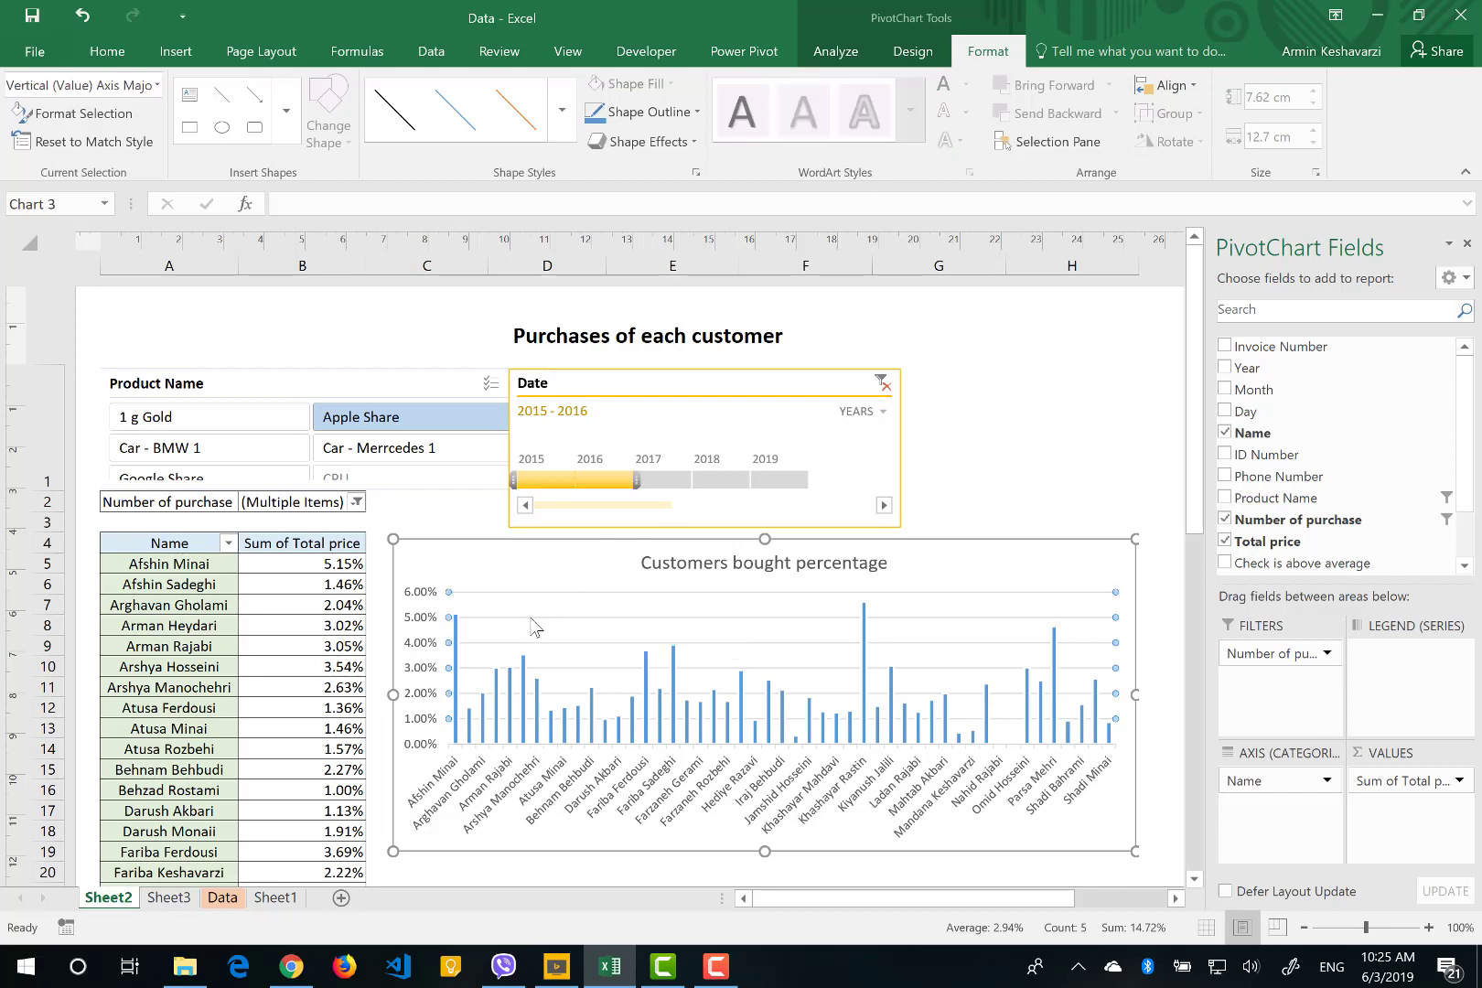
click(538, 136)
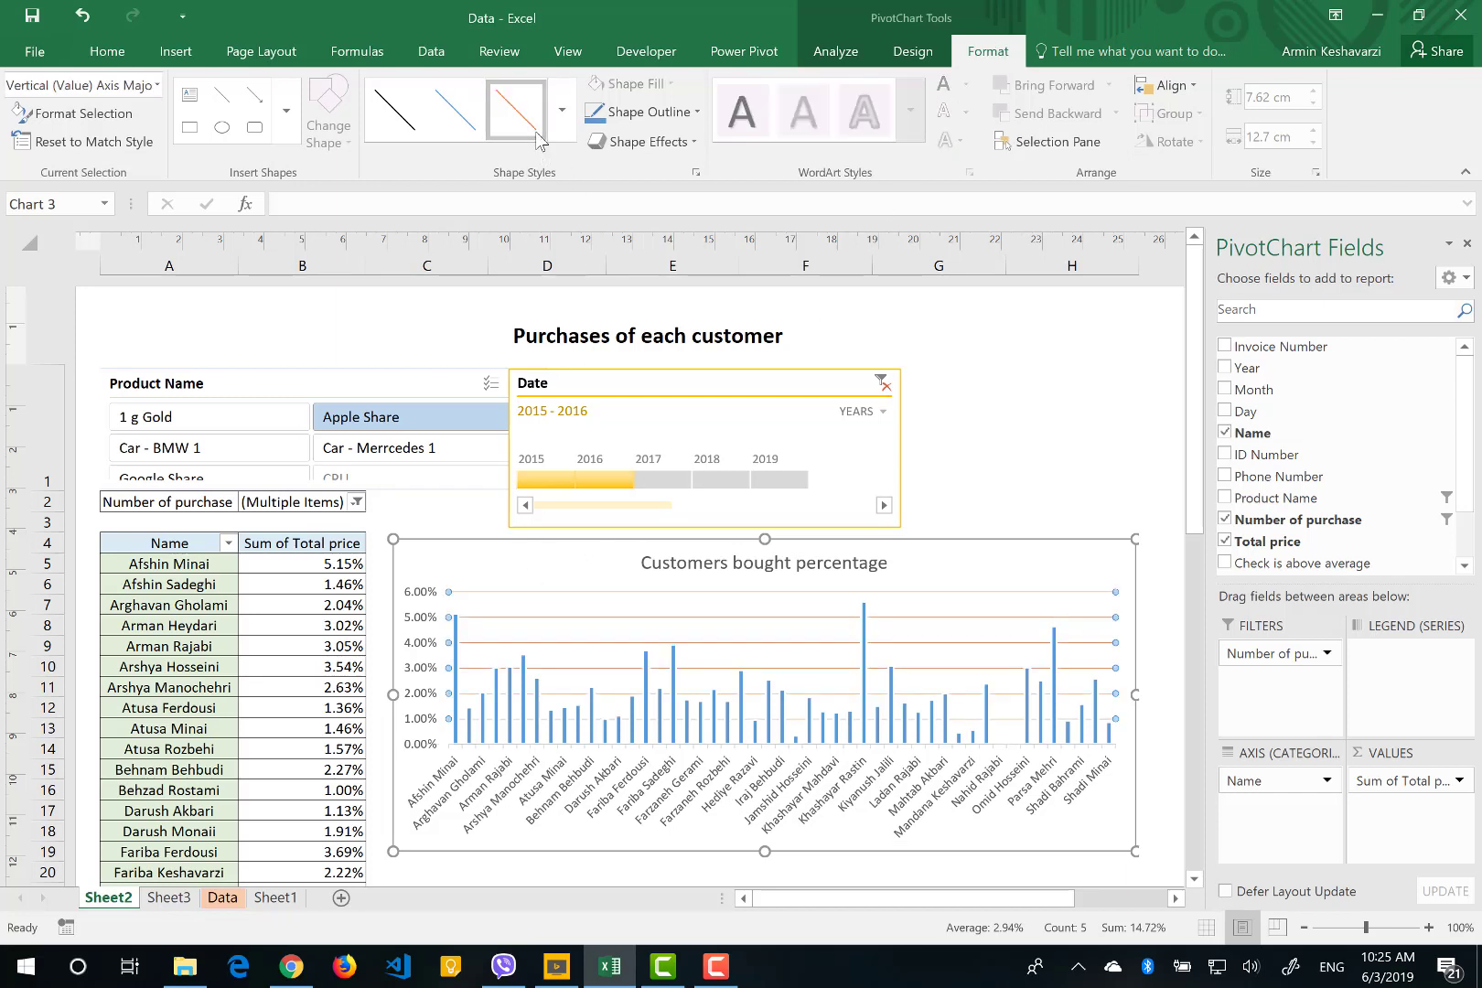
- Check whether the Combo and X Y (Scatter) chart types can be used for this PivotChart
click(655, 707)
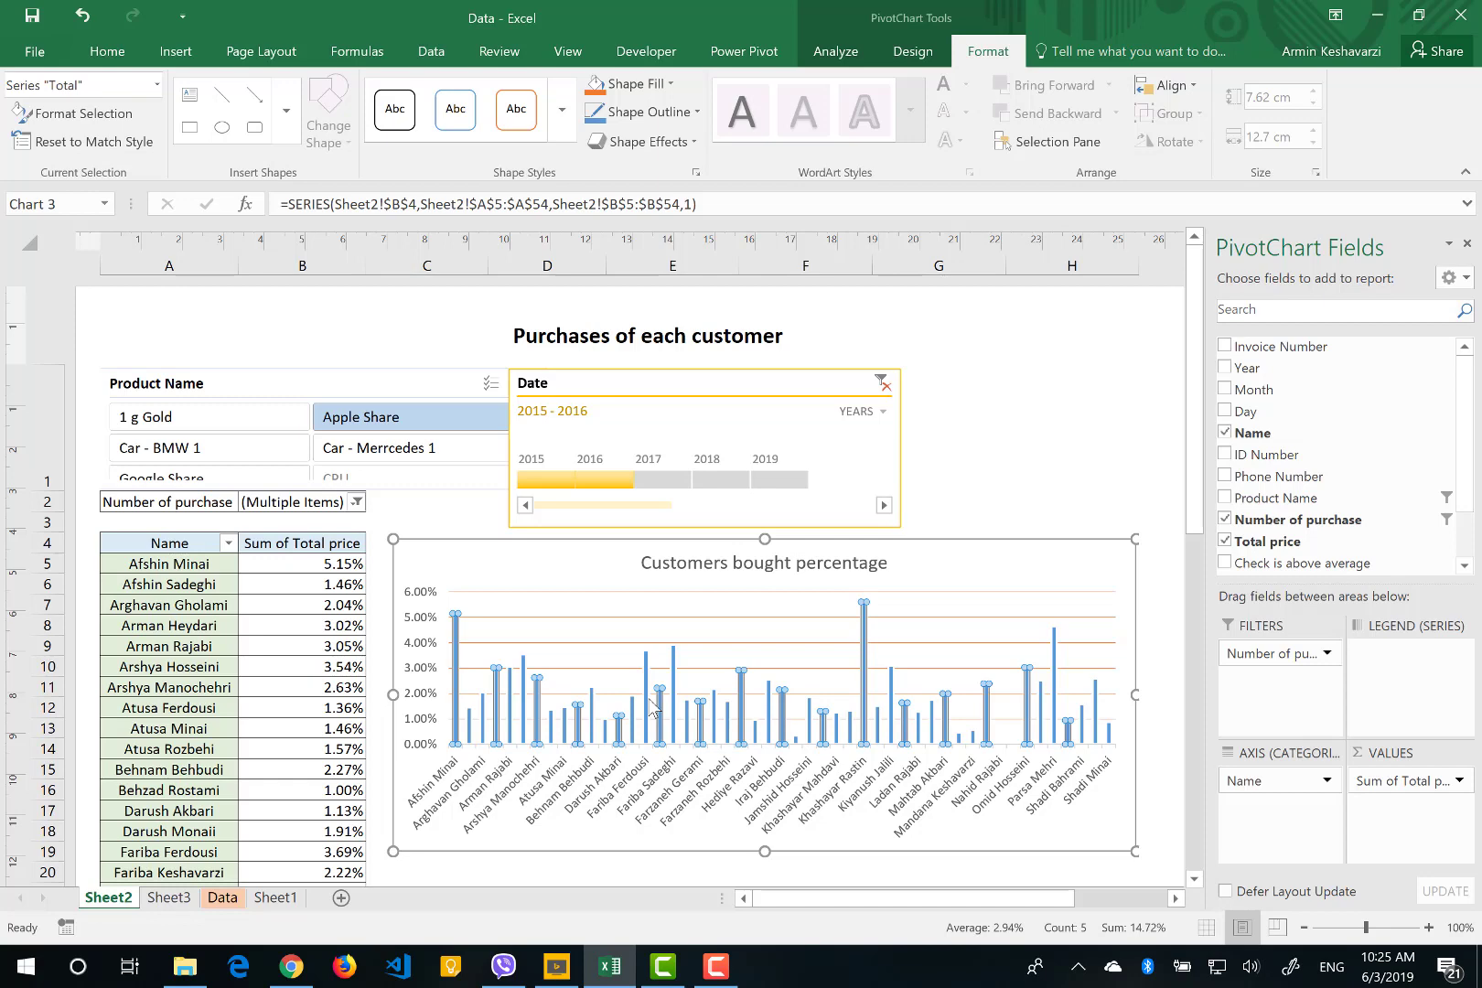
click(888, 59)
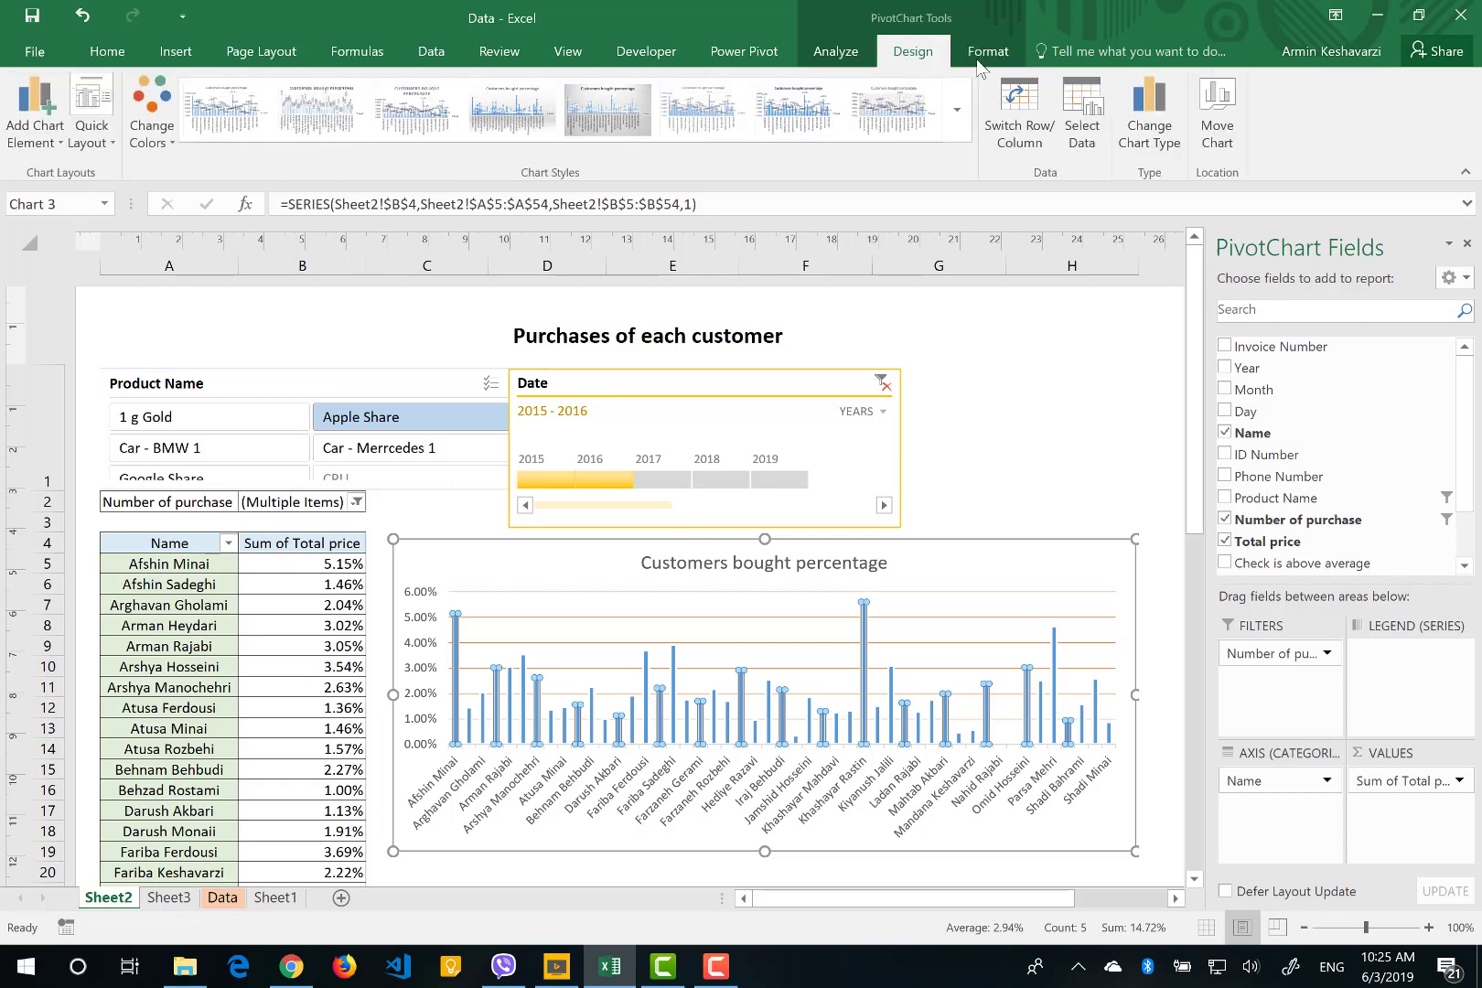
click(1176, 92)
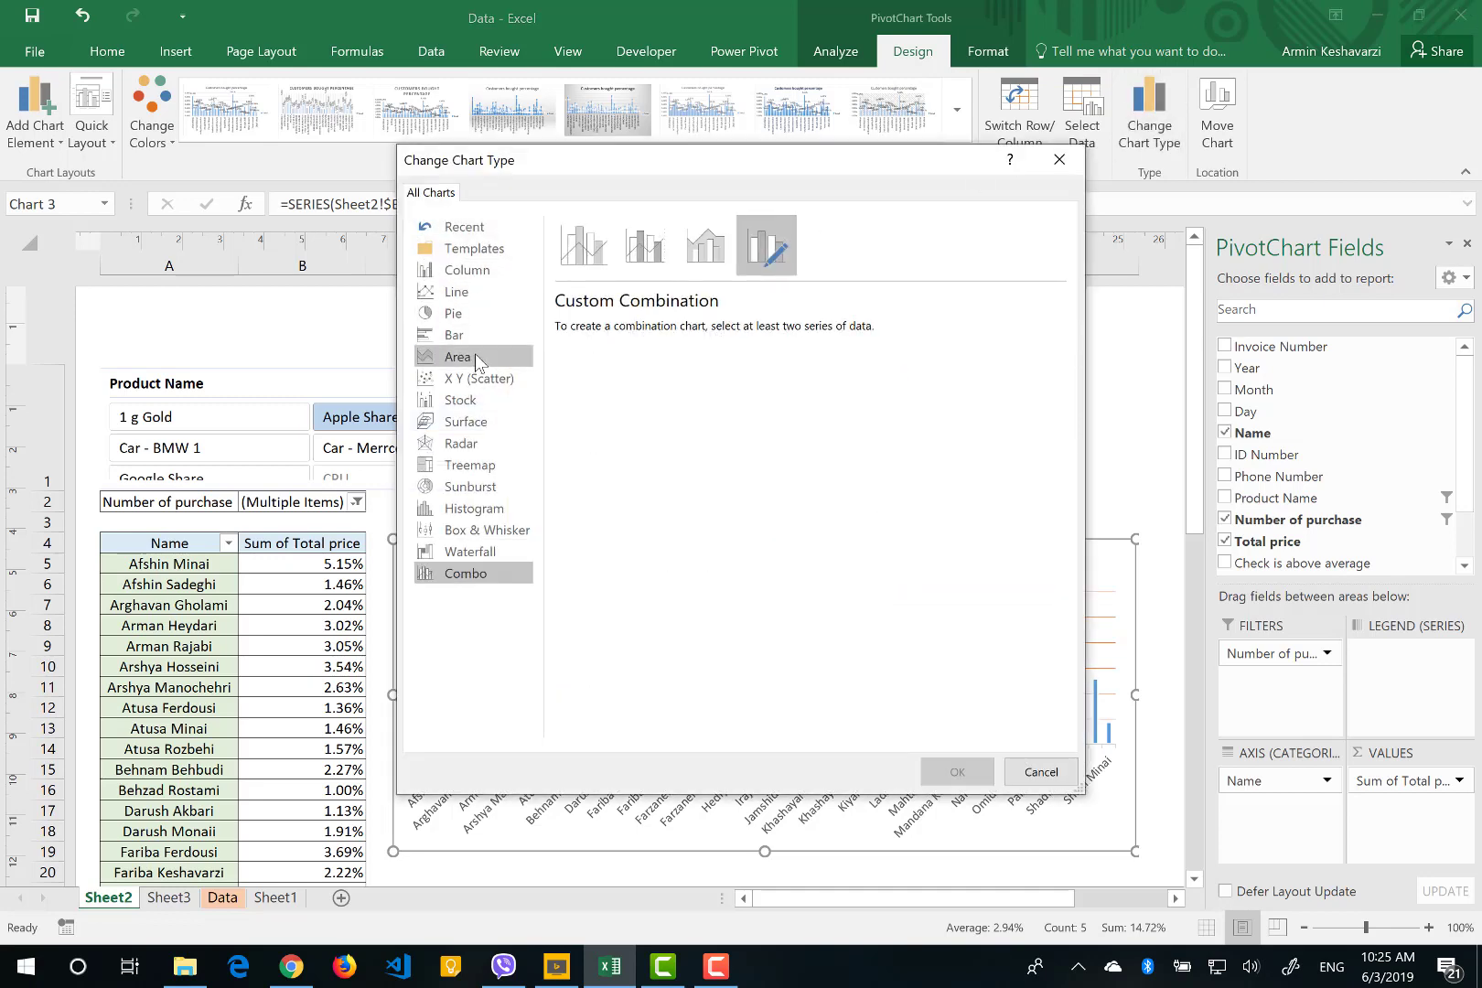
click(482, 376)
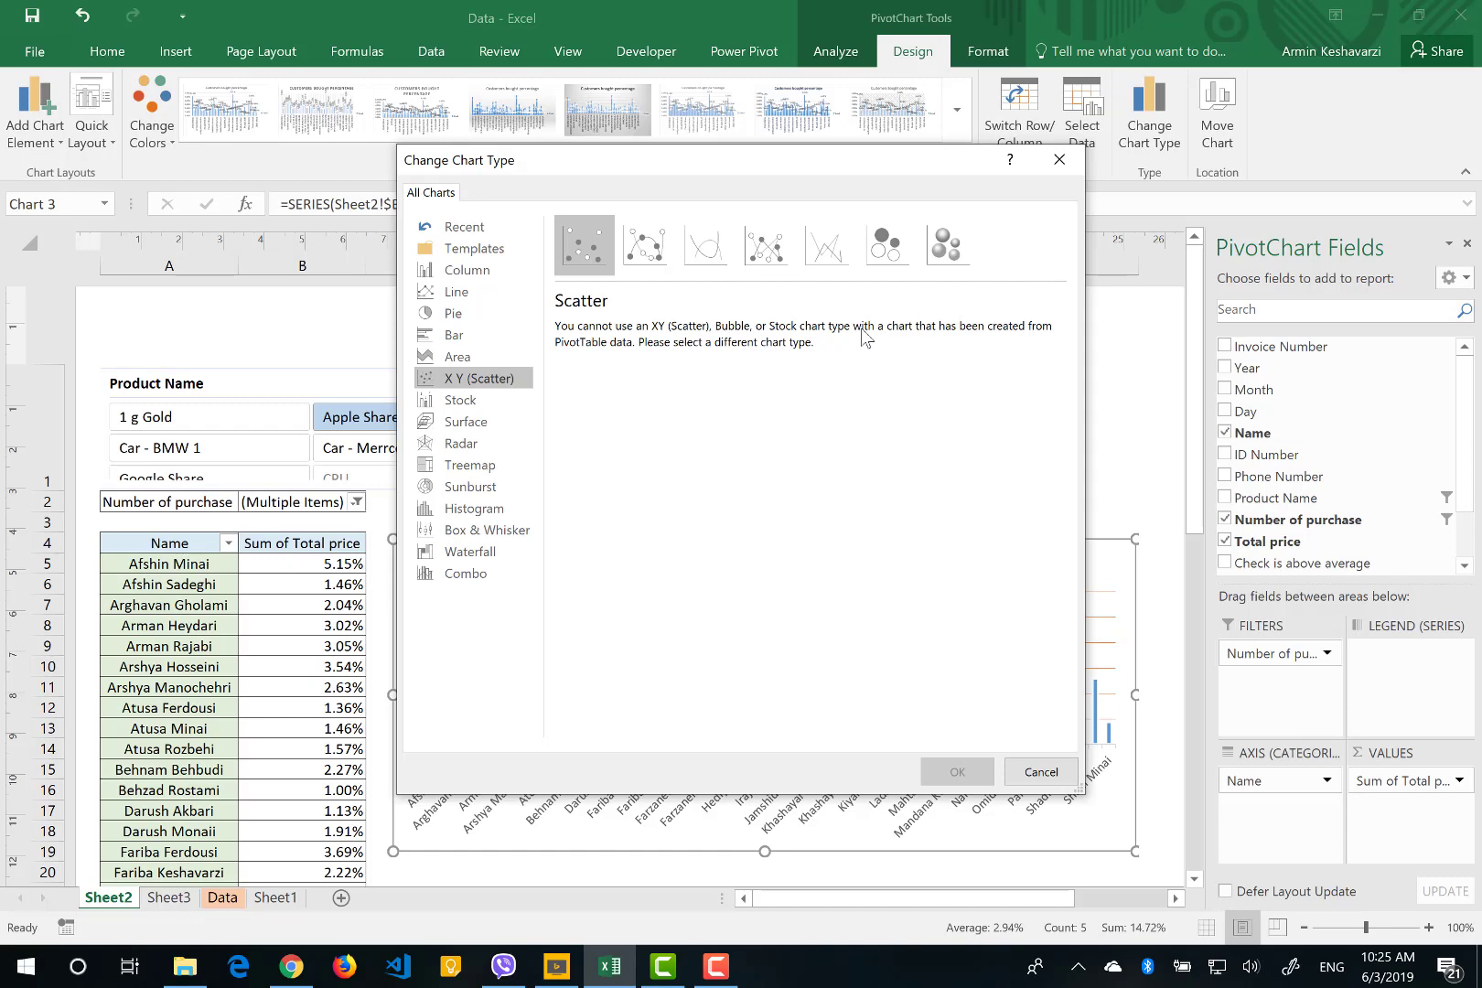
click(1041, 771)
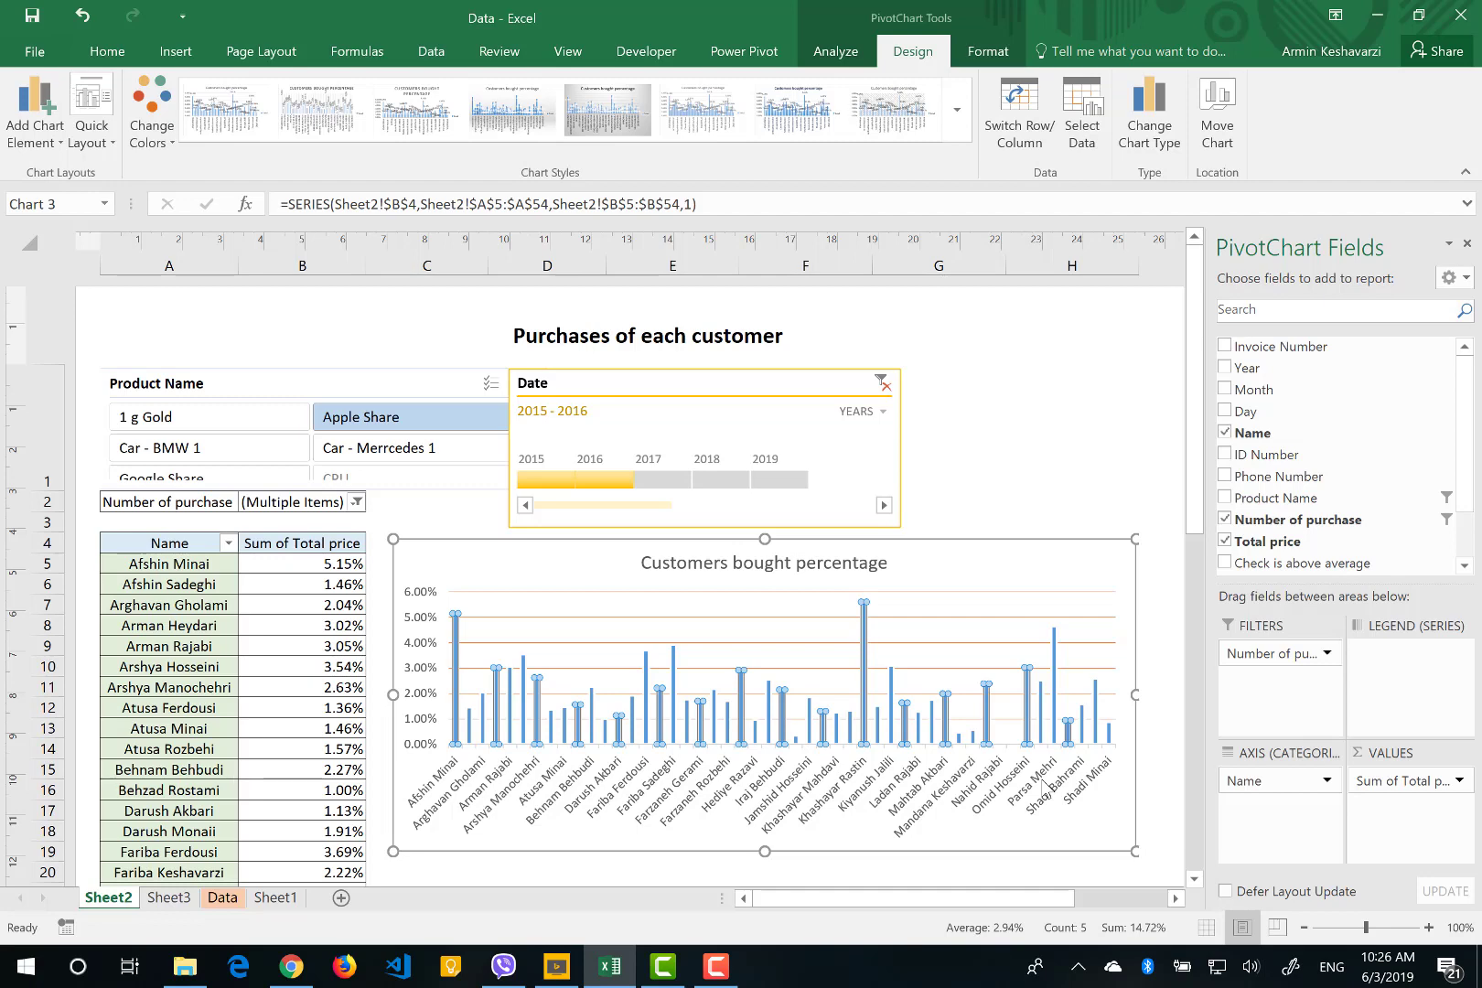
- Switch to the web browser and view the home page of the Deyako website
mouse_move(194, 974)
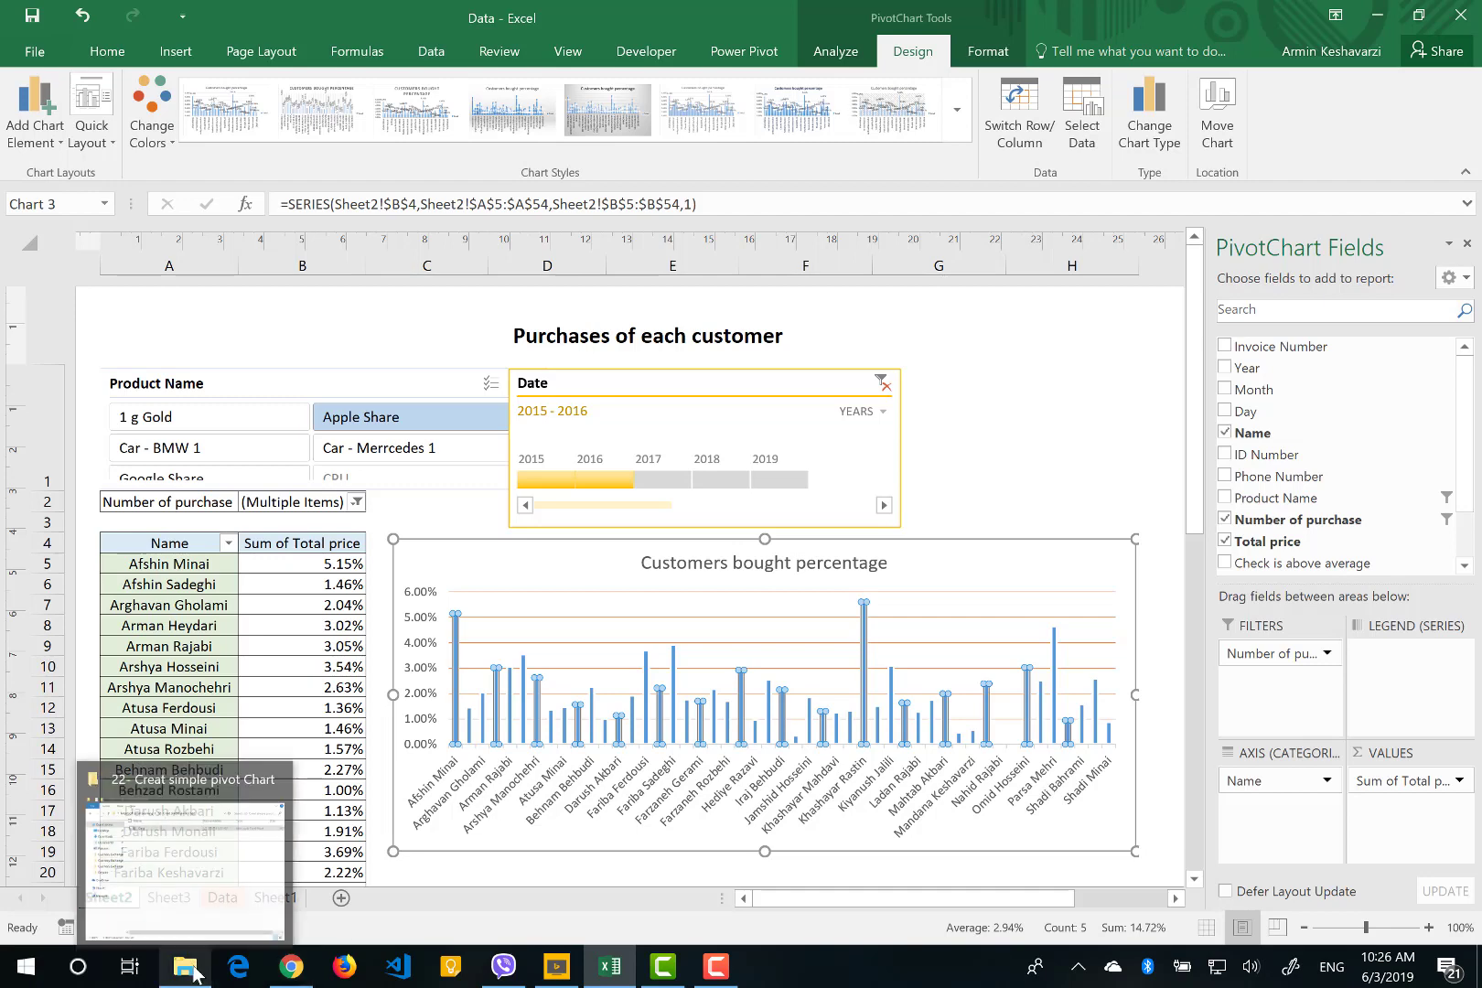
mouse_move(460, 738)
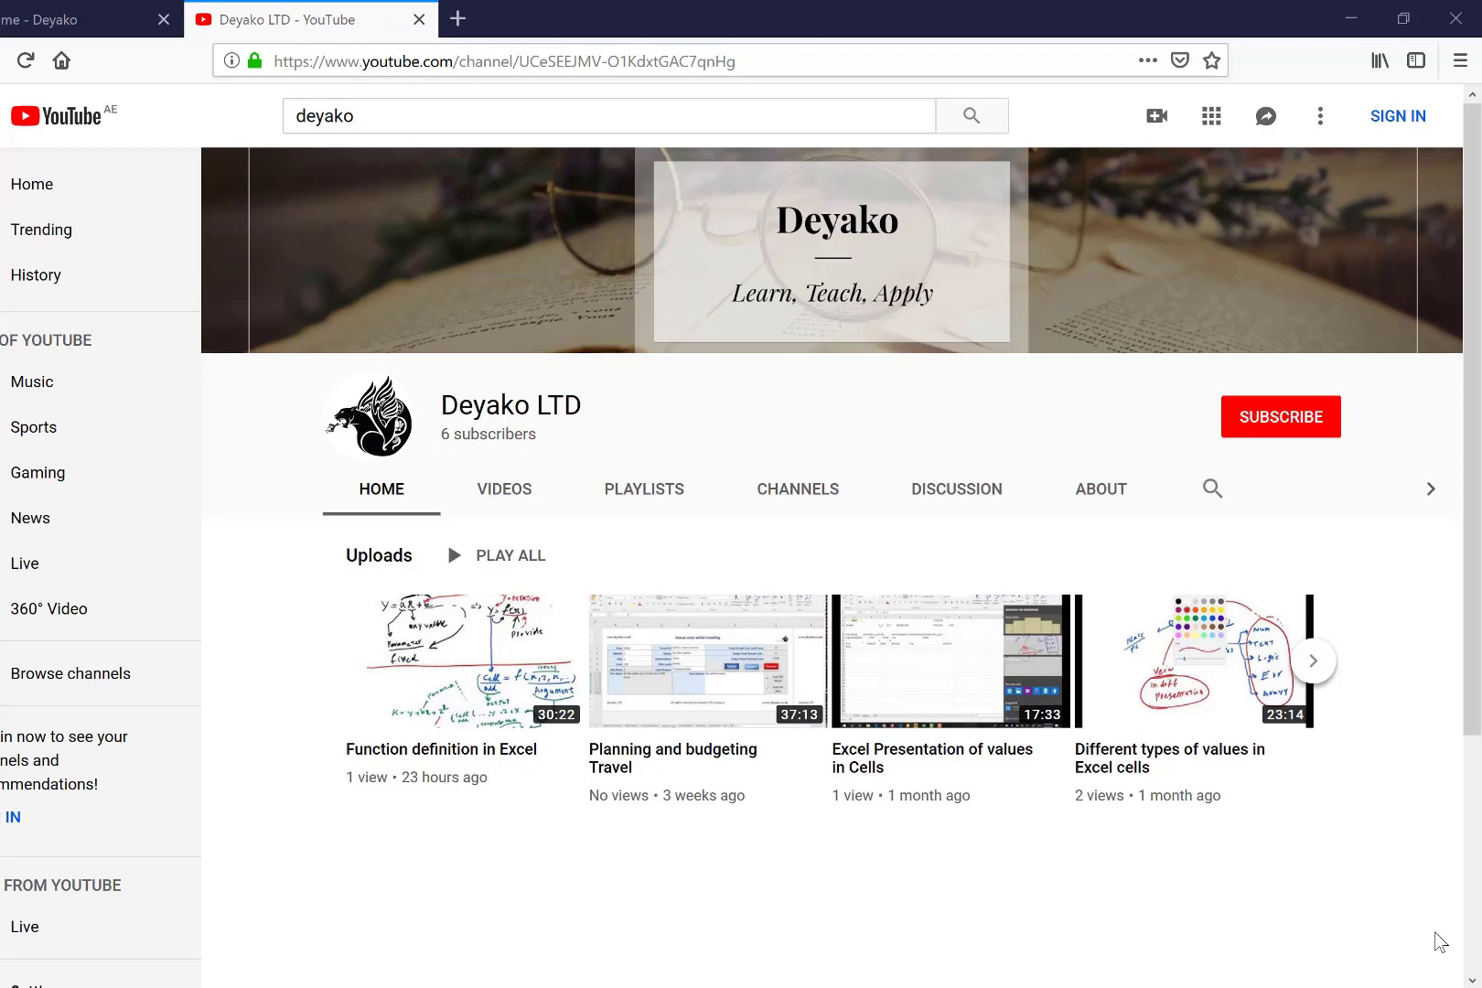
click(90, 19)
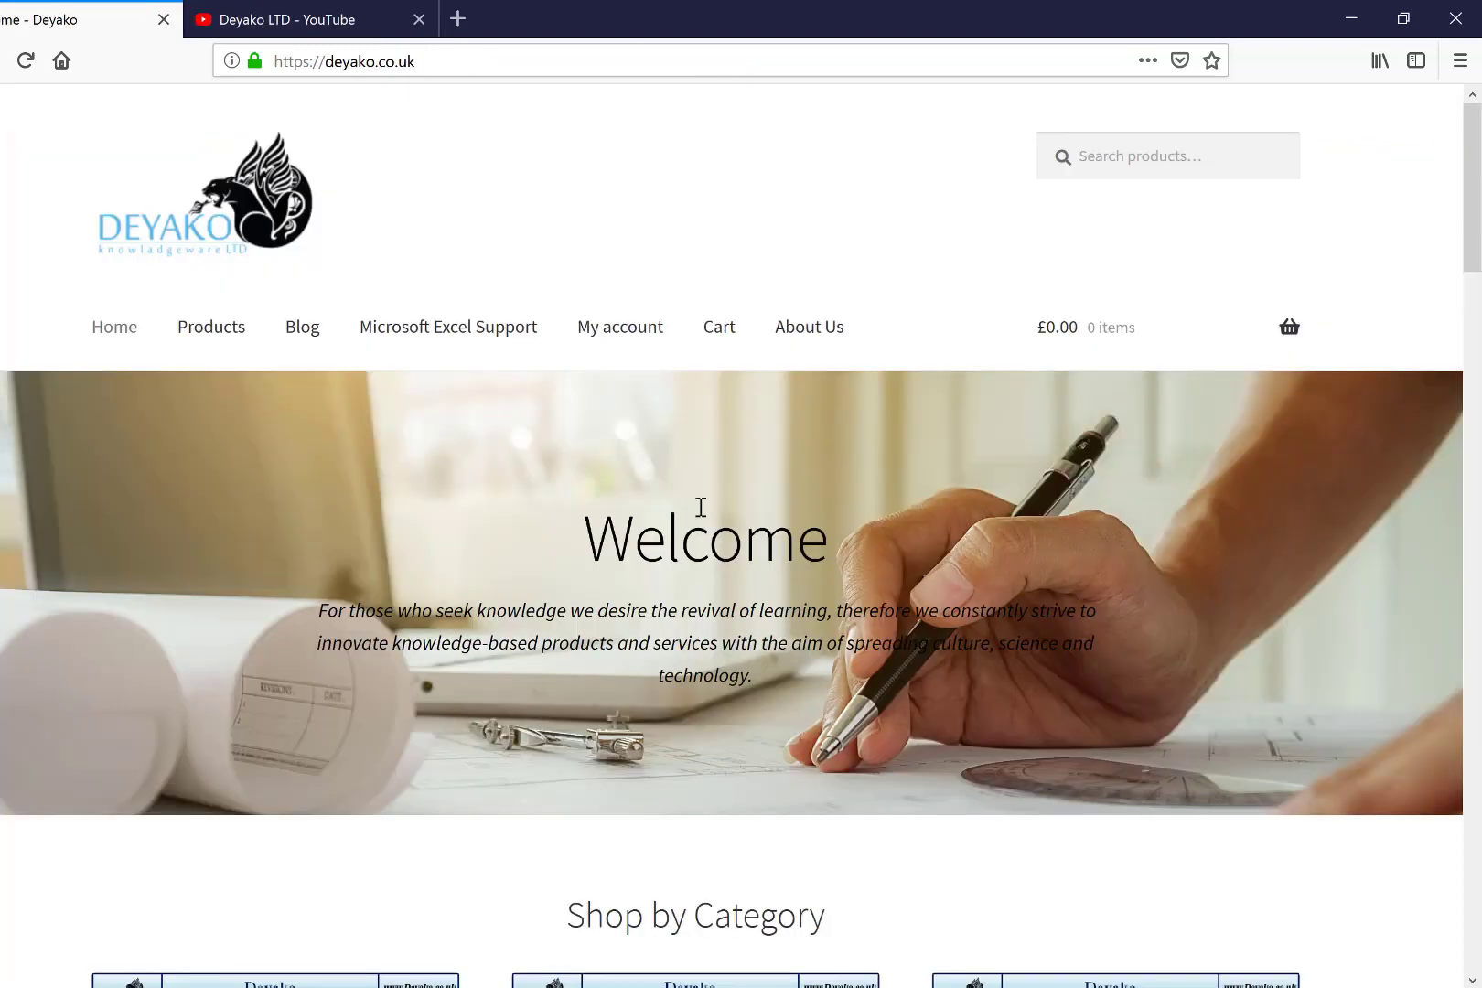